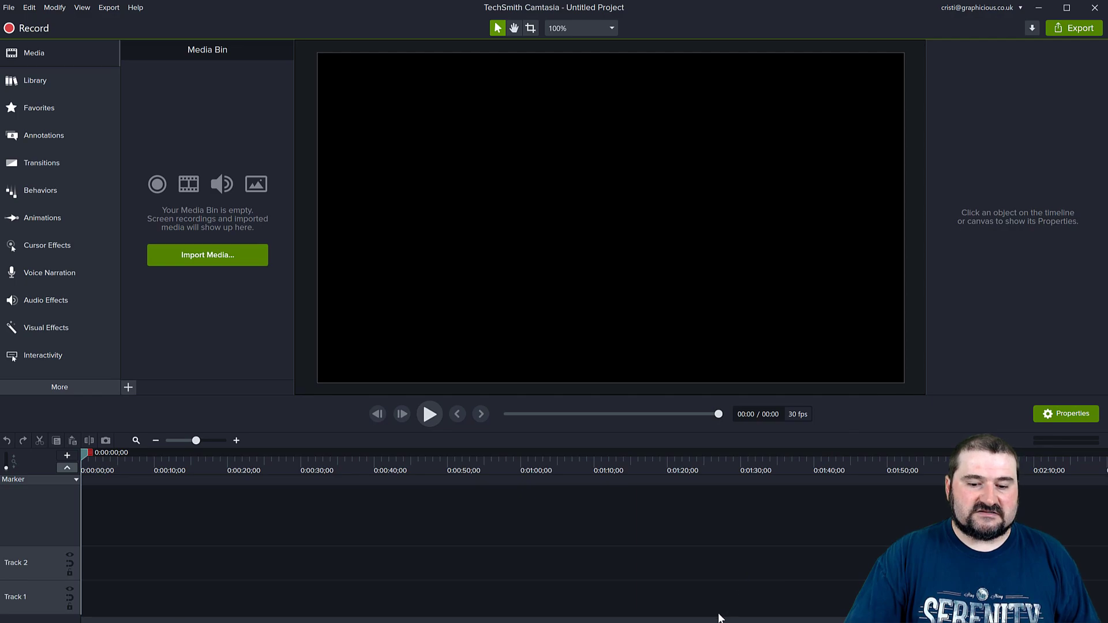
- Switch to the TechSmith Assets site and download the free Count-Down Wheel from the timer results, keeping the file name count-down-wheel
{"action": "mouse_move", "coordinate": [706, 622]}
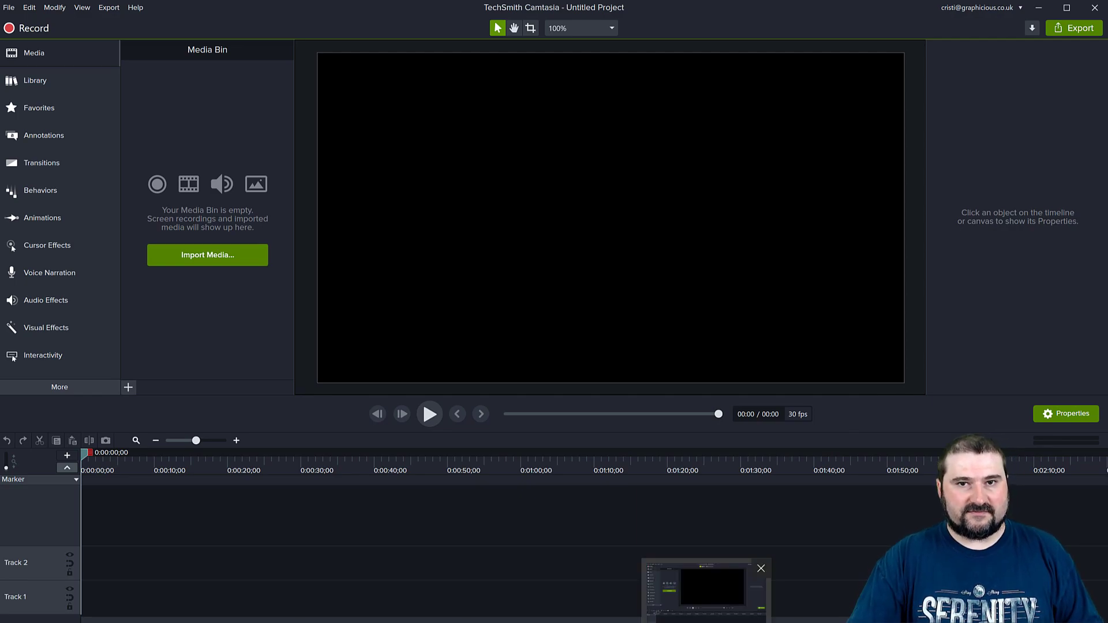
{"action": "left_click", "coordinate": [462, 622]}
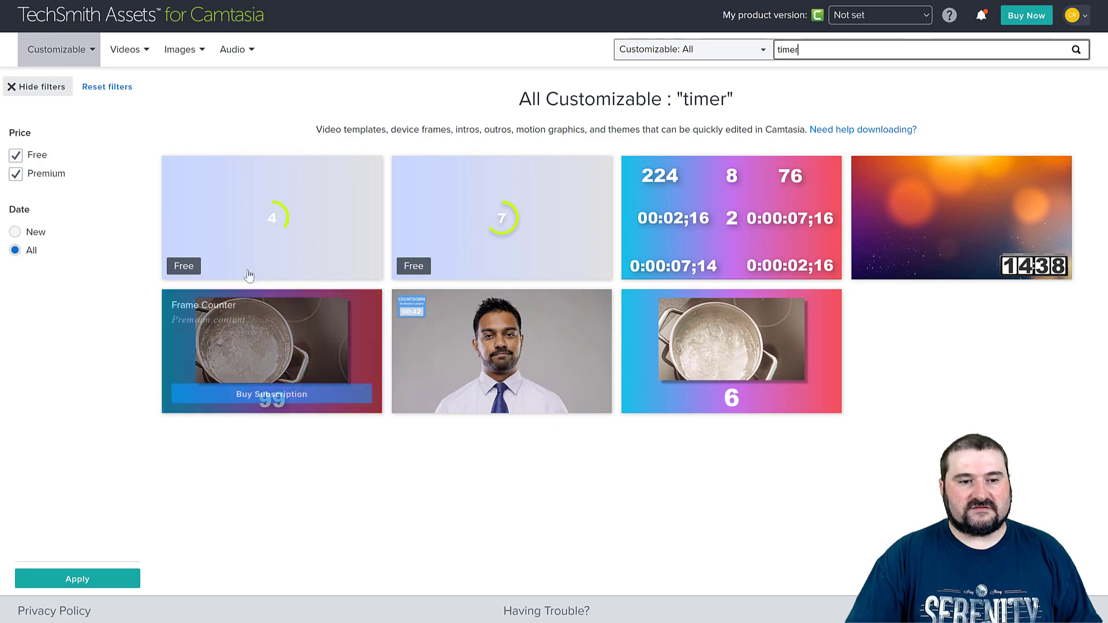
{"action": "mouse_move", "coordinate": [255, 259]}
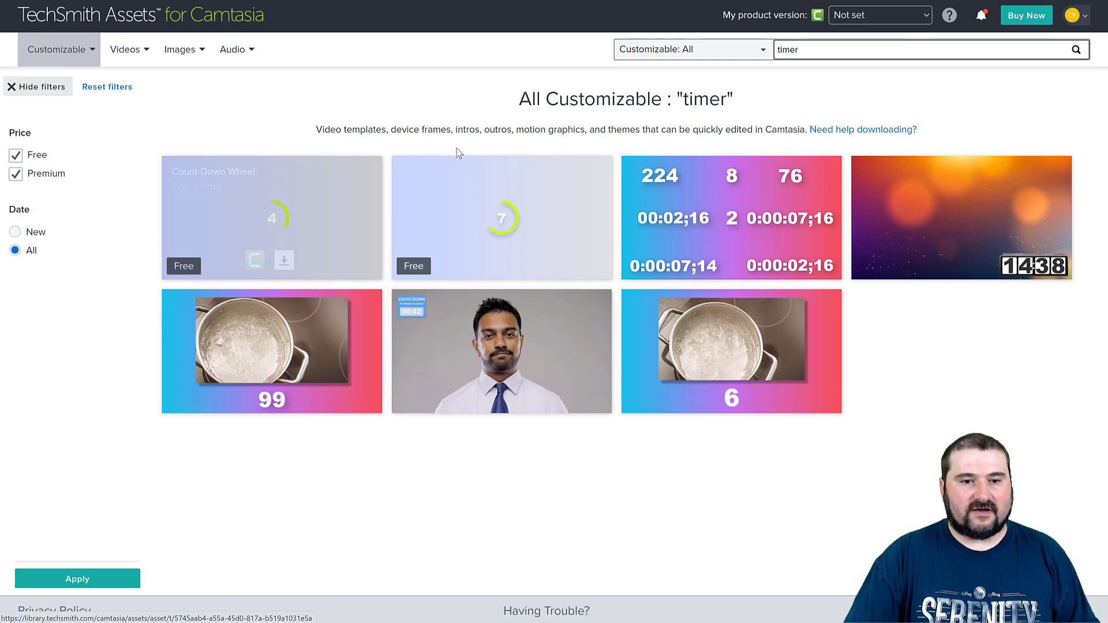
{"action": "mouse_move", "coordinate": [473, 214]}
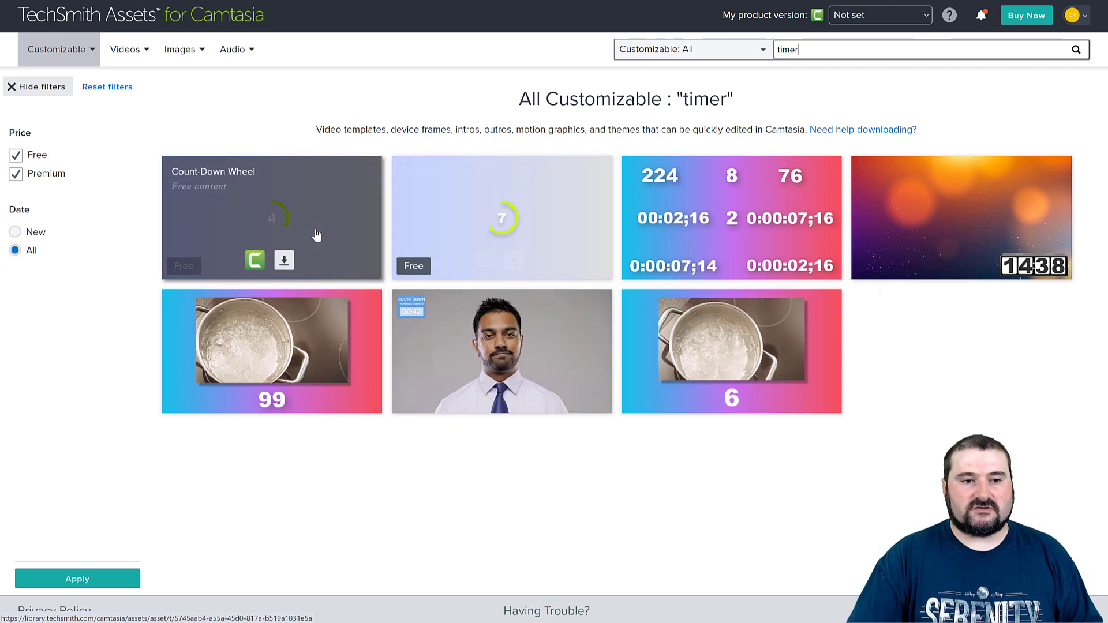
{"action": "mouse_move", "coordinate": [316, 235]}
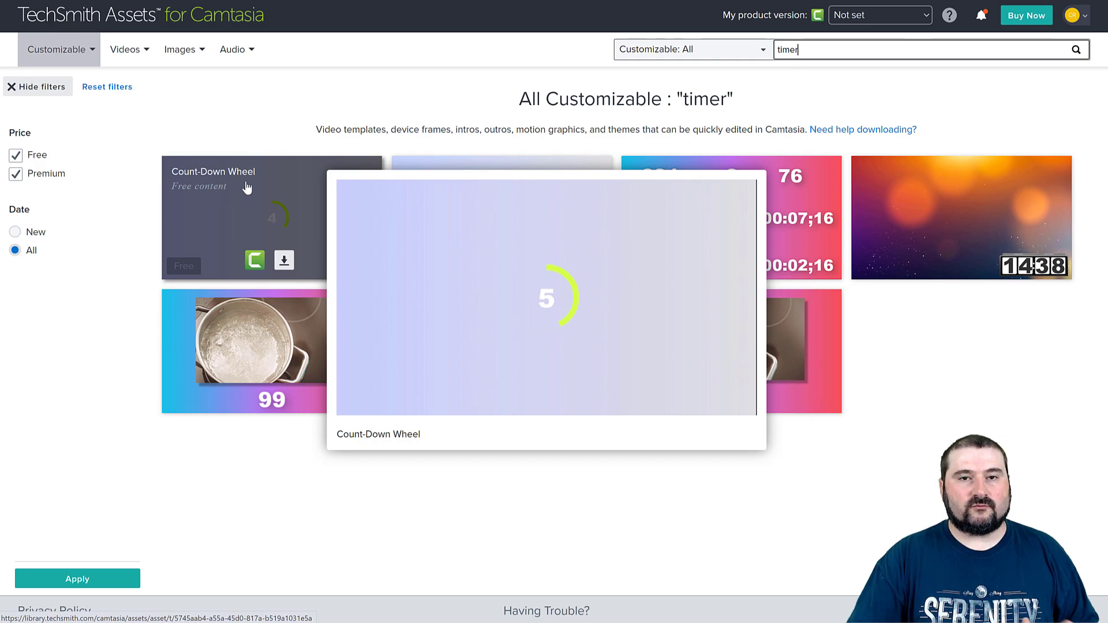
{"action": "left_click", "coordinate": [285, 263]}
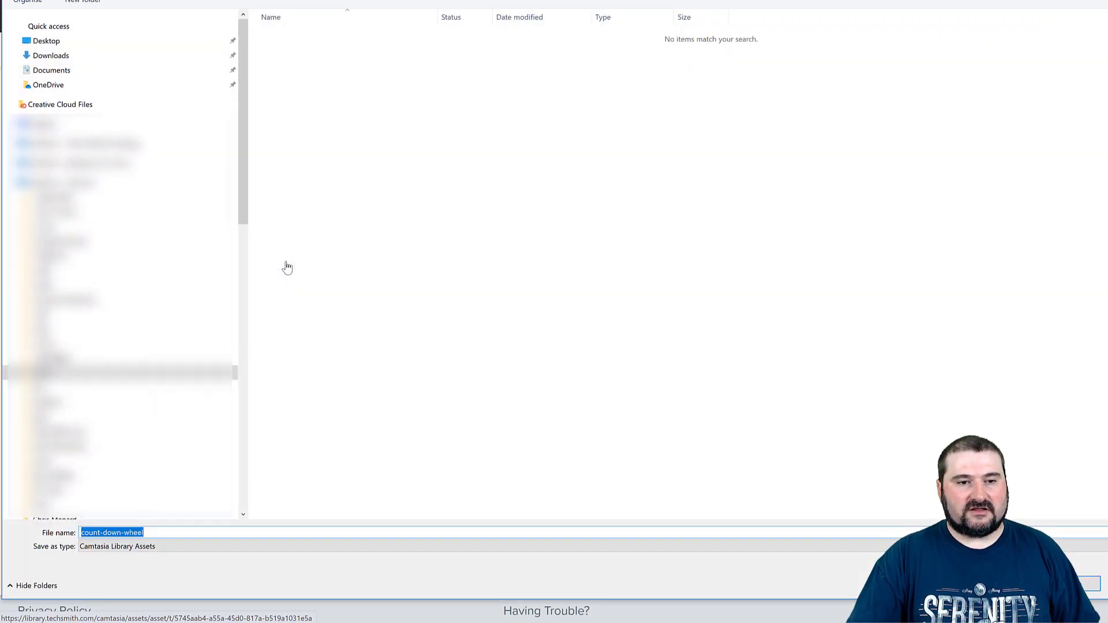
{"action": "key", "text": "Return"}
{"action": "mouse_move", "coordinate": [1027, 274]}
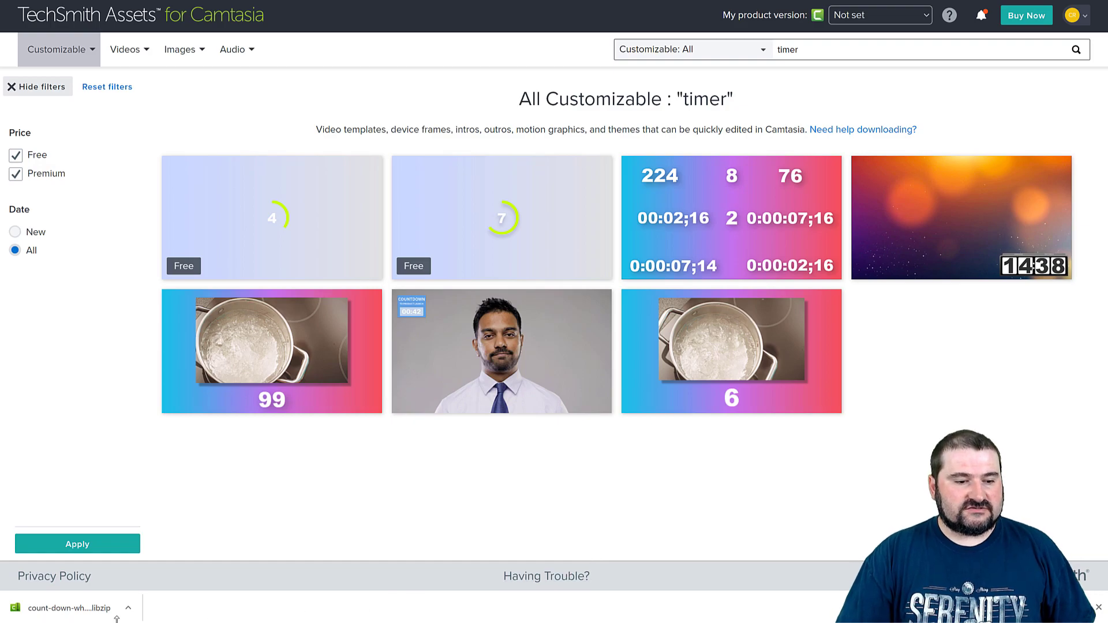
- Open the downloaded count-down-wheel file in Camtasia and import it into the Counters library
{"action": "left_click", "coordinate": [61, 609]}
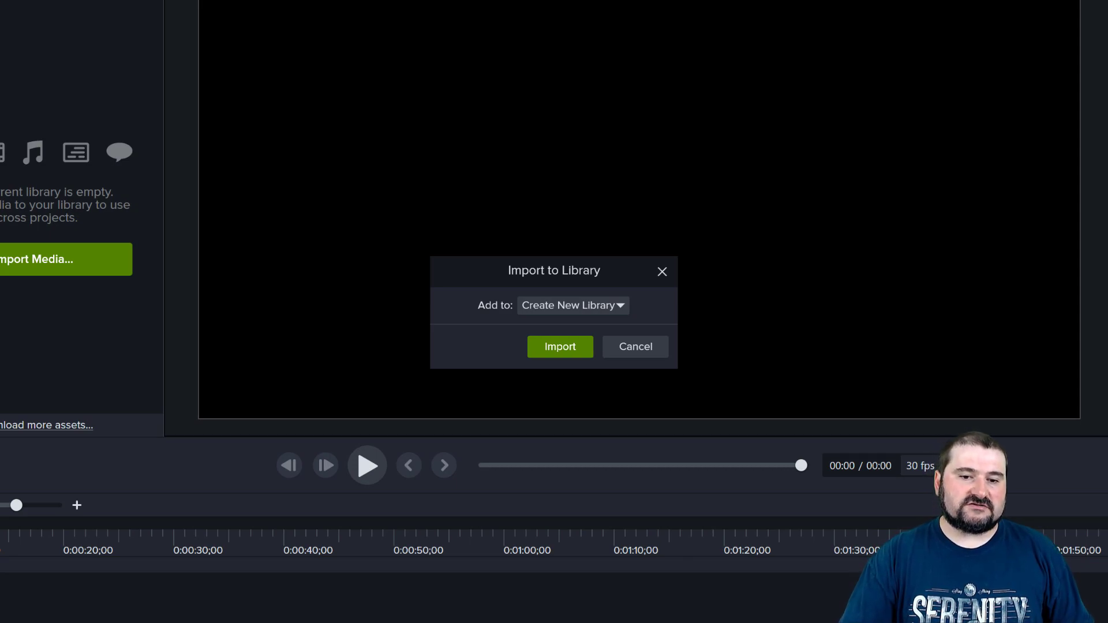
{"action": "left_click", "coordinate": [594, 306]}
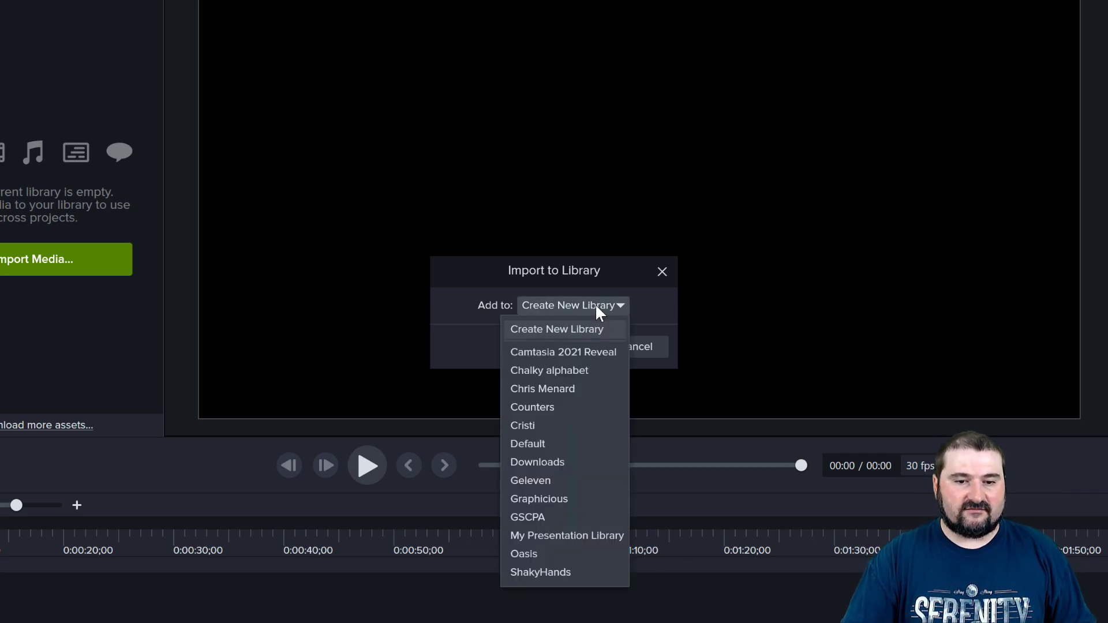
{"action": "left_click", "coordinate": [548, 408]}
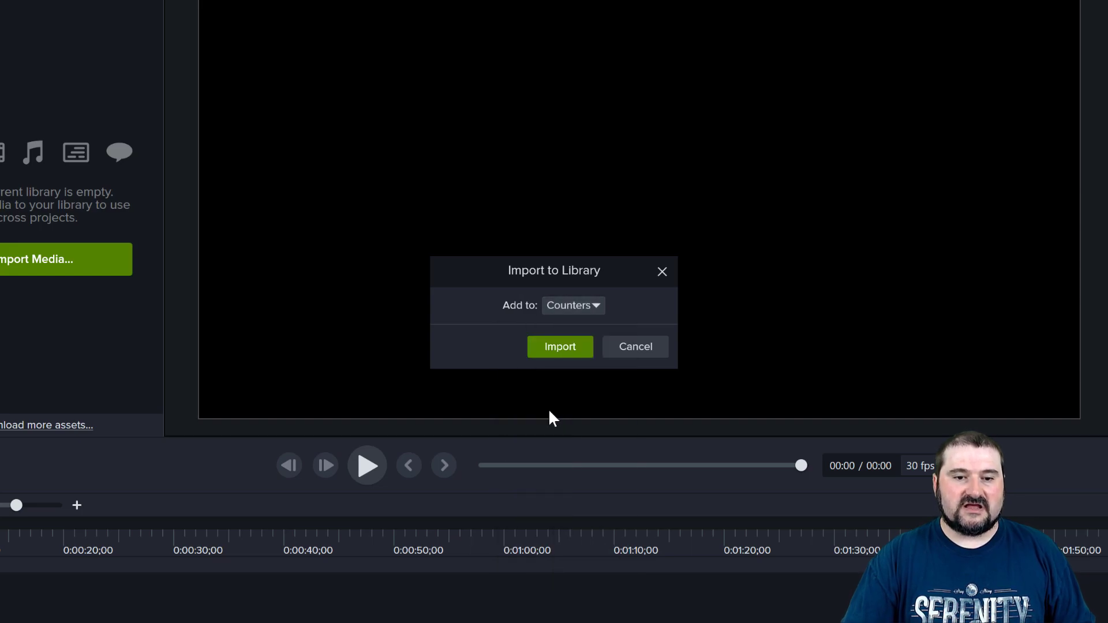
{"action": "left_click", "coordinate": [558, 348]}
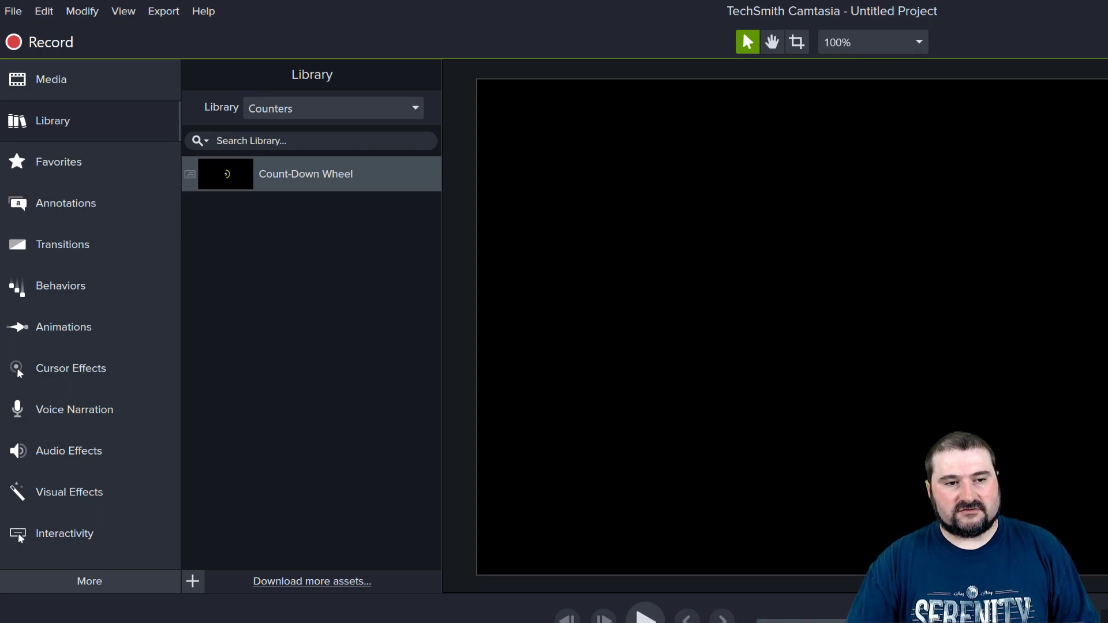
- Add the Count-Down Wheel from the Counters library to the canvas and play the countdown as a preview
{"action": "left_click_drag", "start_coordinate": [229, 175], "coordinate": [934, 310]}
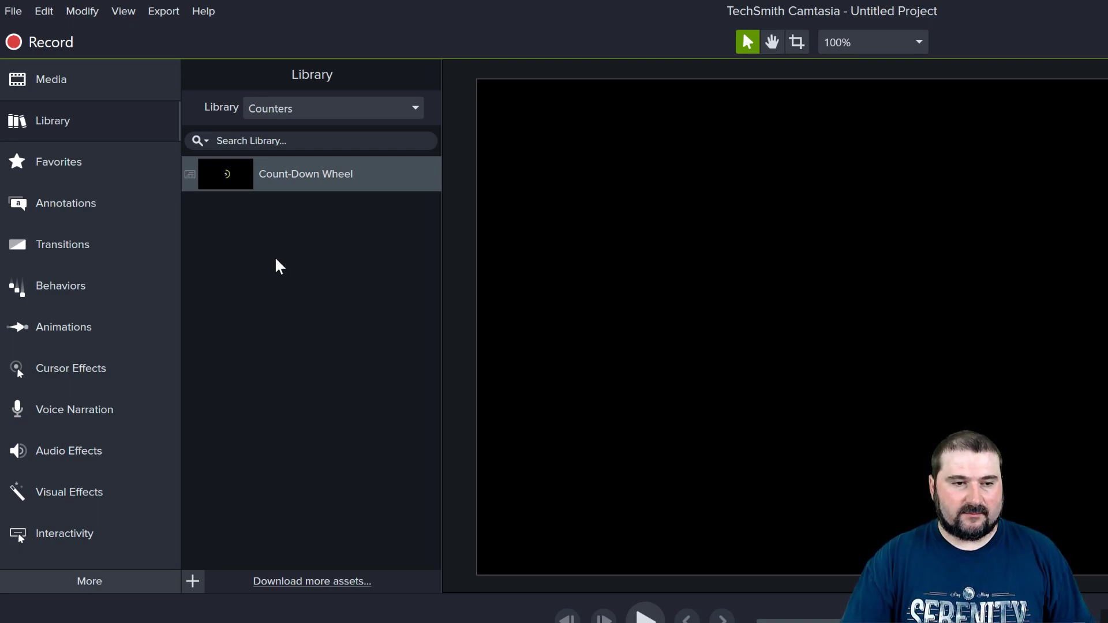
{"action": "left_click_drag", "start_coordinate": [678, 228], "coordinate": [610, 230]}
{"action": "left_click", "coordinate": [433, 418]}
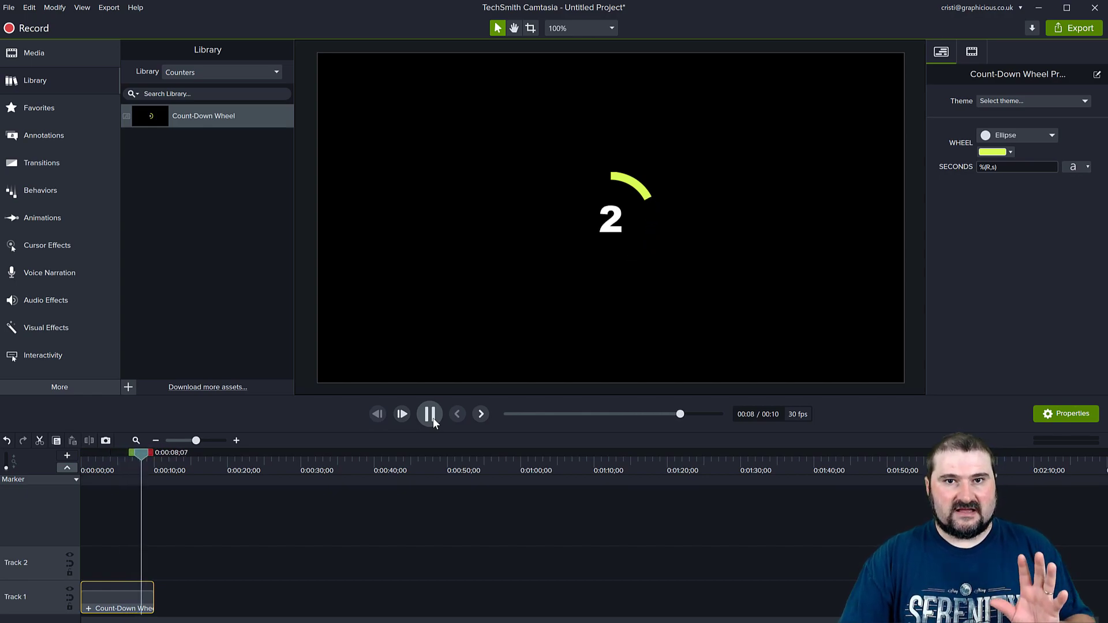
{"action": "left_click", "coordinate": [430, 414]}
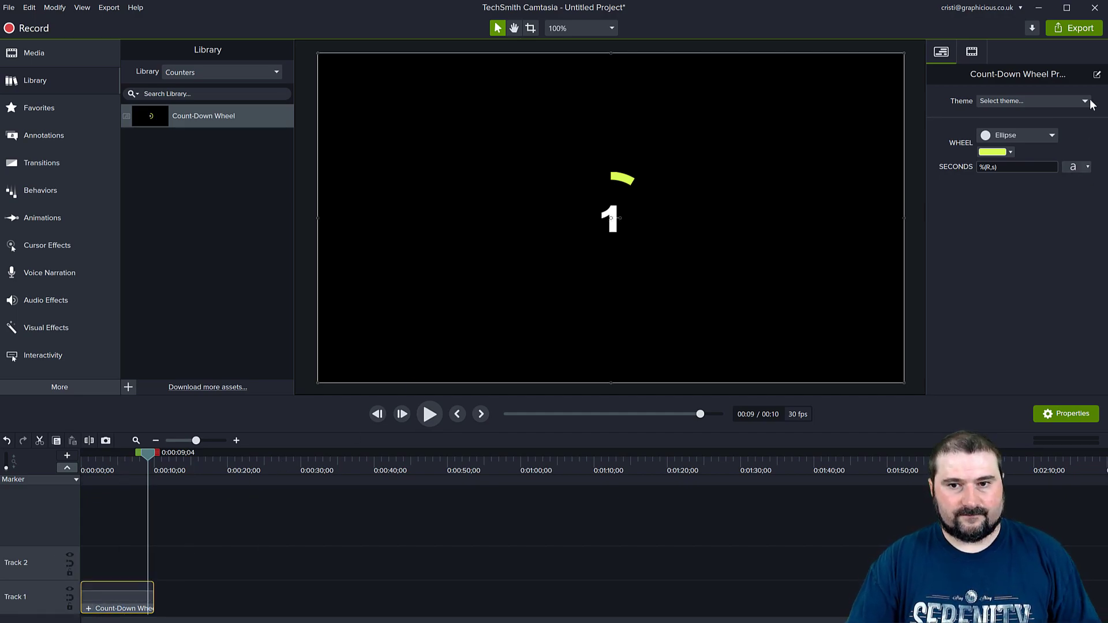
- Expand the Count-Down Wheel group on the timeline and delete its Radial wipe transition and the ring group on Track 2
{"action": "left_click", "coordinate": [88, 608]}
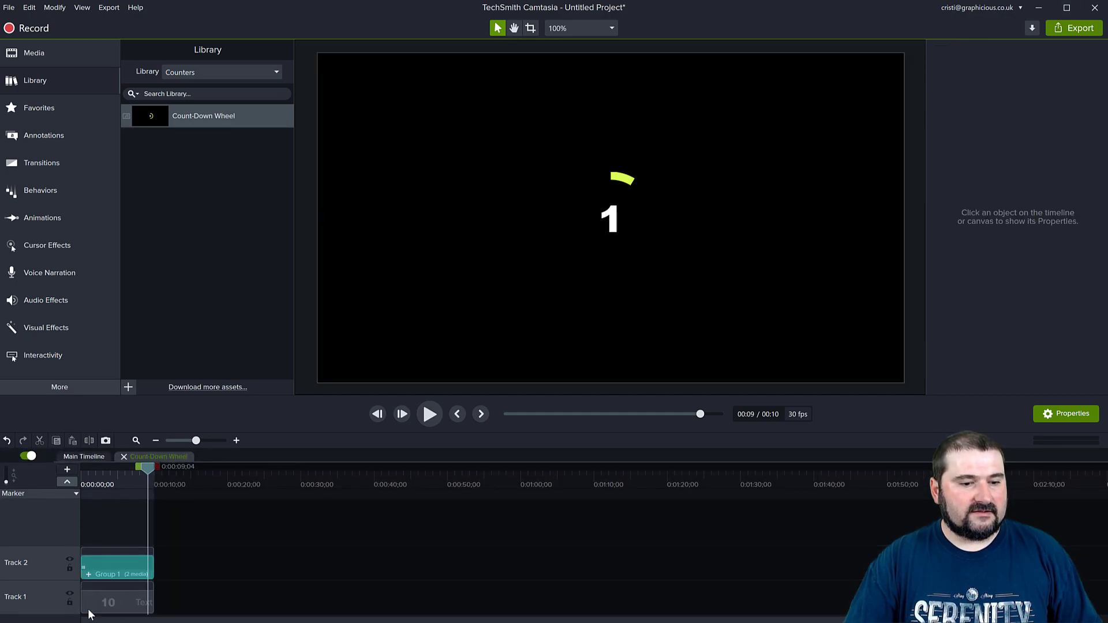
{"action": "left_click", "coordinate": [110, 564]}
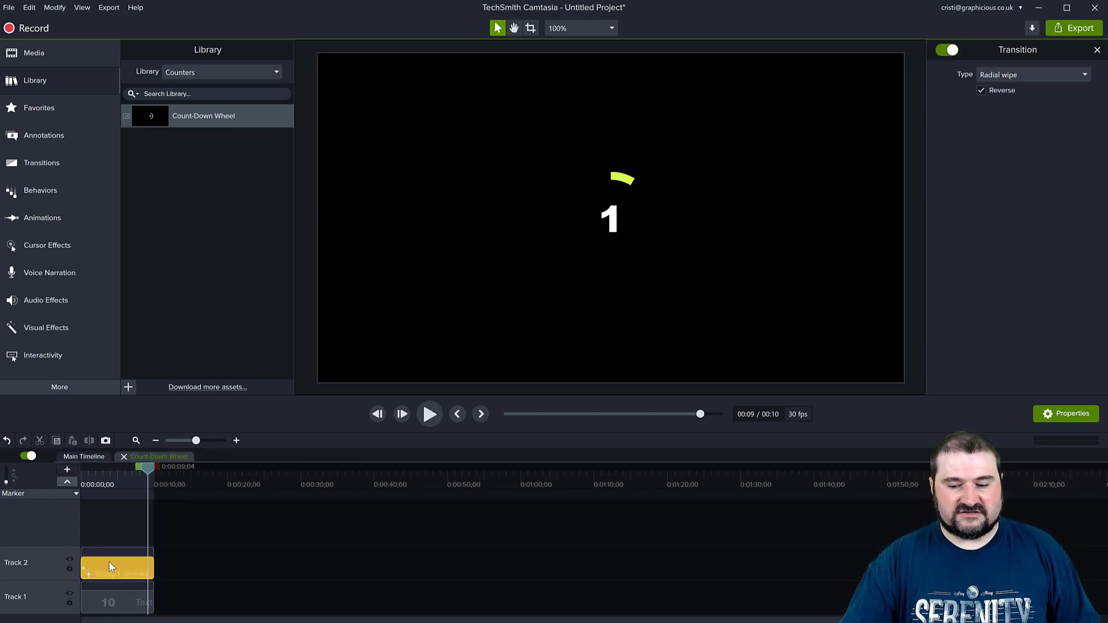
{"action": "key", "text": "Delete"}
{"action": "left_click", "coordinate": [109, 561]}
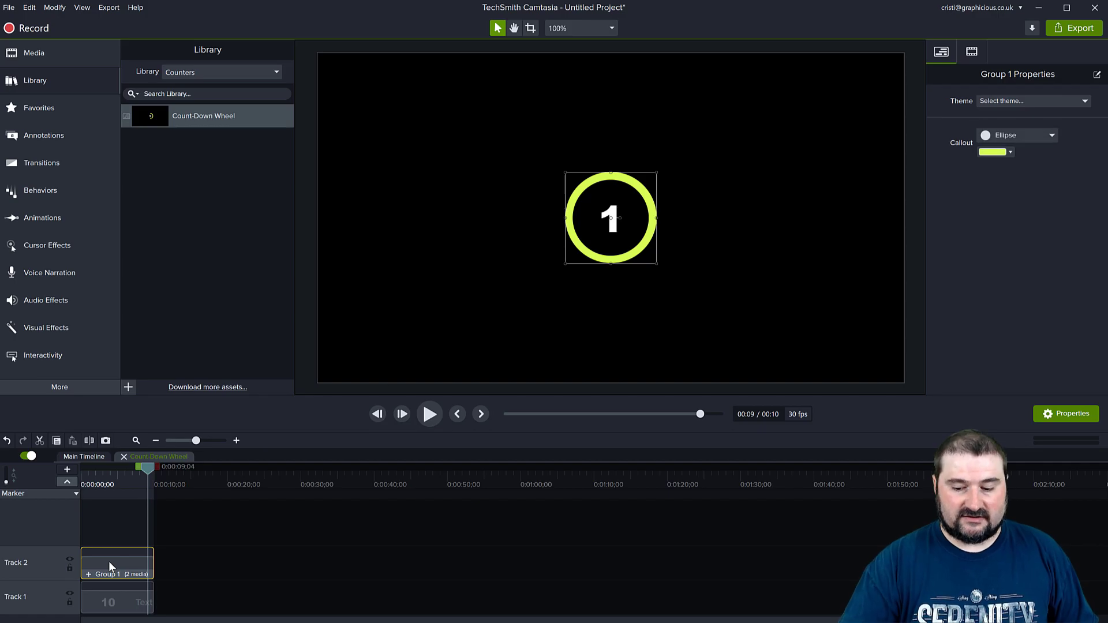
{"action": "key", "text": "Delete"}
- Change the countdown number's font to Adobe Caslon Pro and play a few seconds of the result
{"action": "left_click", "coordinate": [113, 599]}
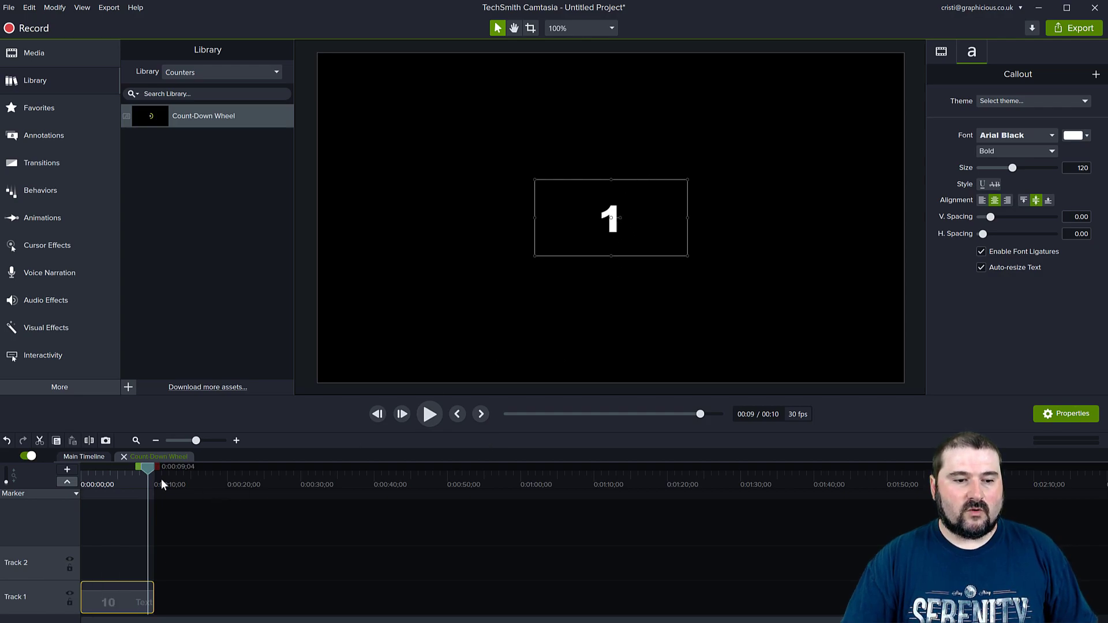
{"action": "left_click_drag", "start_coordinate": [145, 469], "coordinate": [109, 484]}
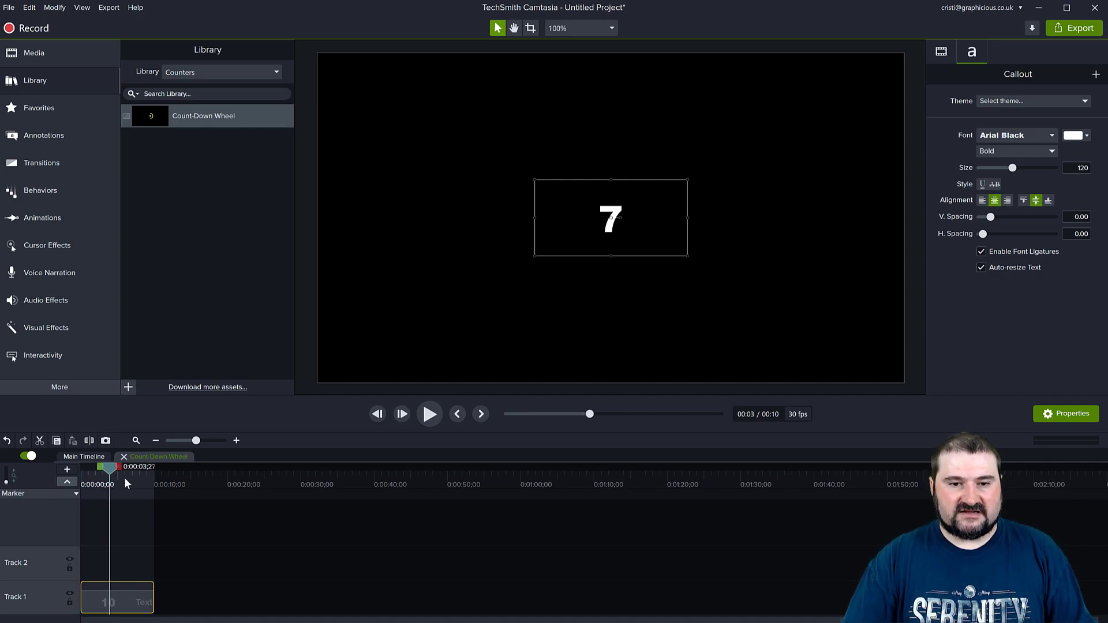
{"action": "left_click", "coordinate": [1023, 139]}
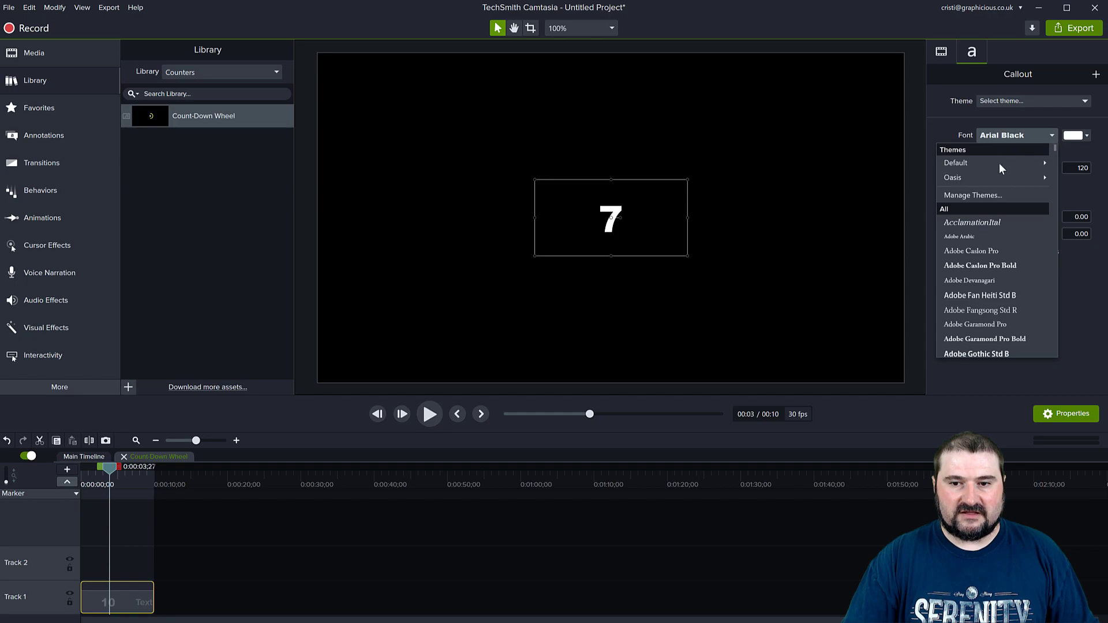
{"action": "left_click", "coordinate": [964, 250]}
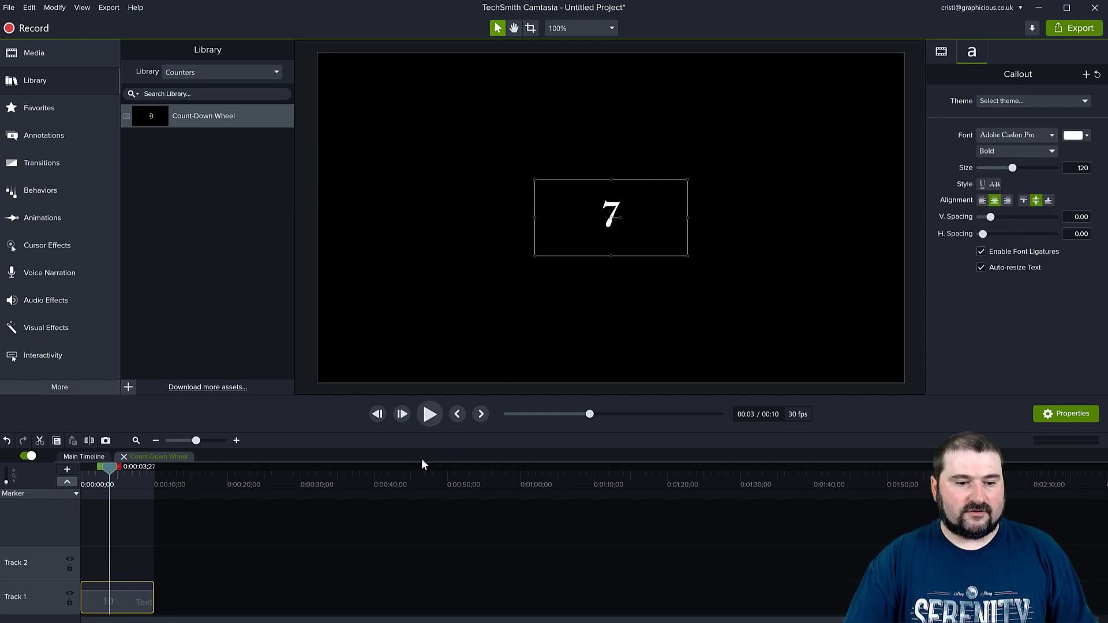
{"action": "left_click", "coordinate": [431, 417]}
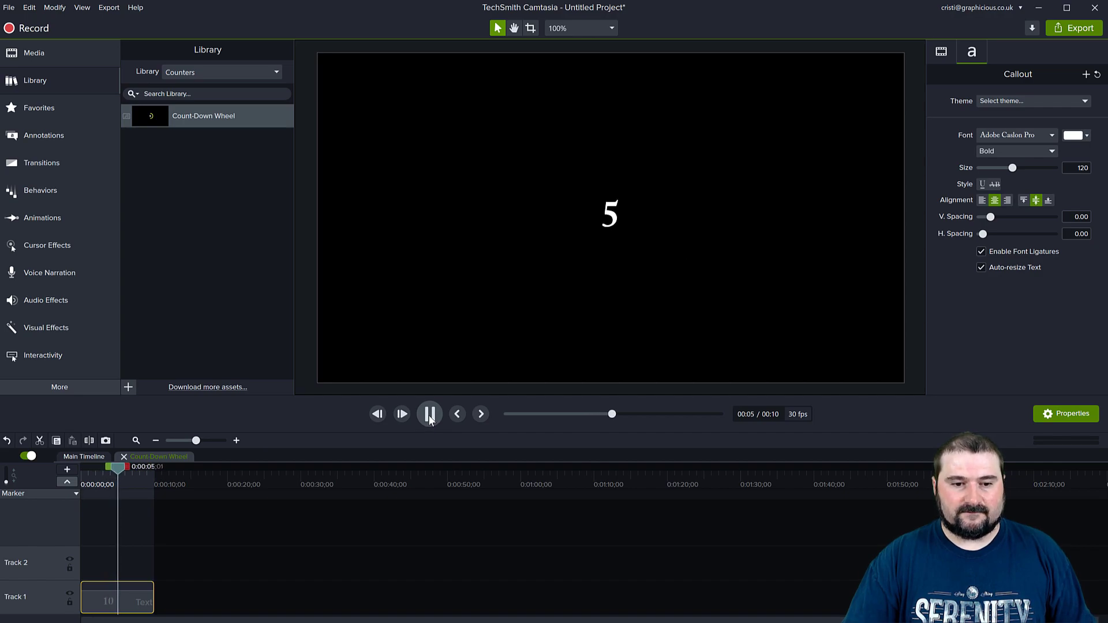
{"action": "key", "text": "space"}
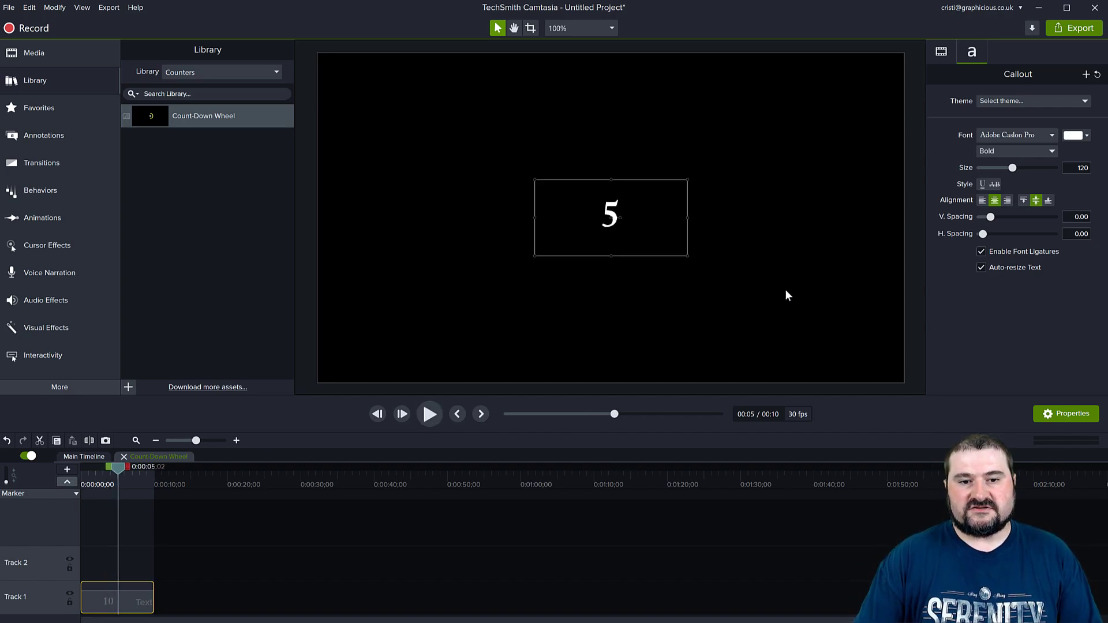
- Return to the main timeline, delete the Count-Down Wheel clip, and start a new empty project
{"action": "left_click", "coordinate": [89, 458]}
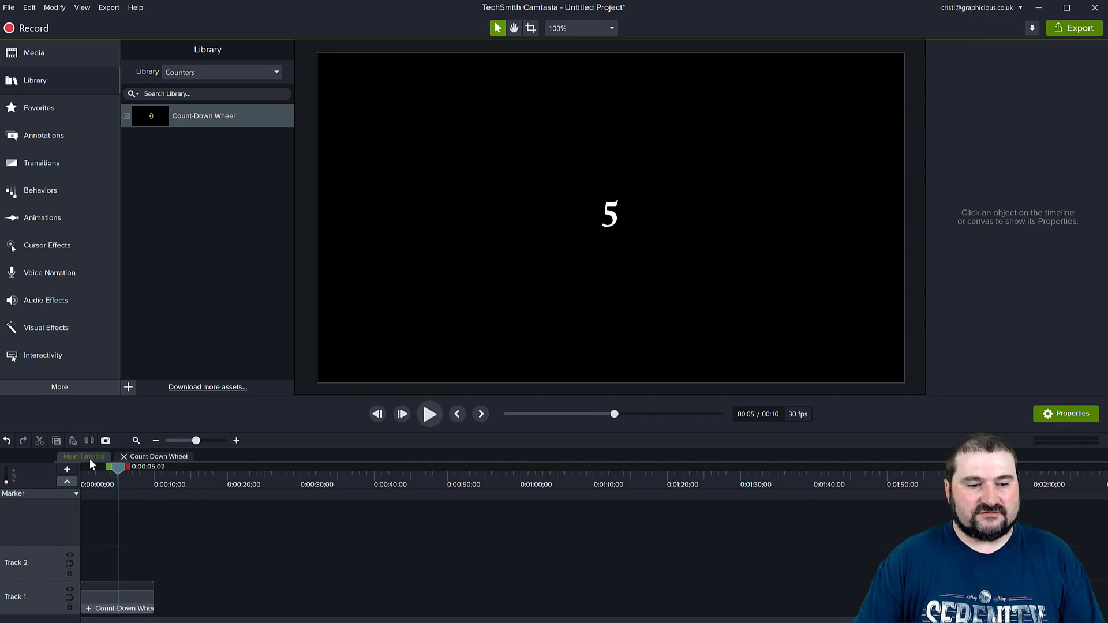
{"action": "left_click", "coordinate": [130, 606]}
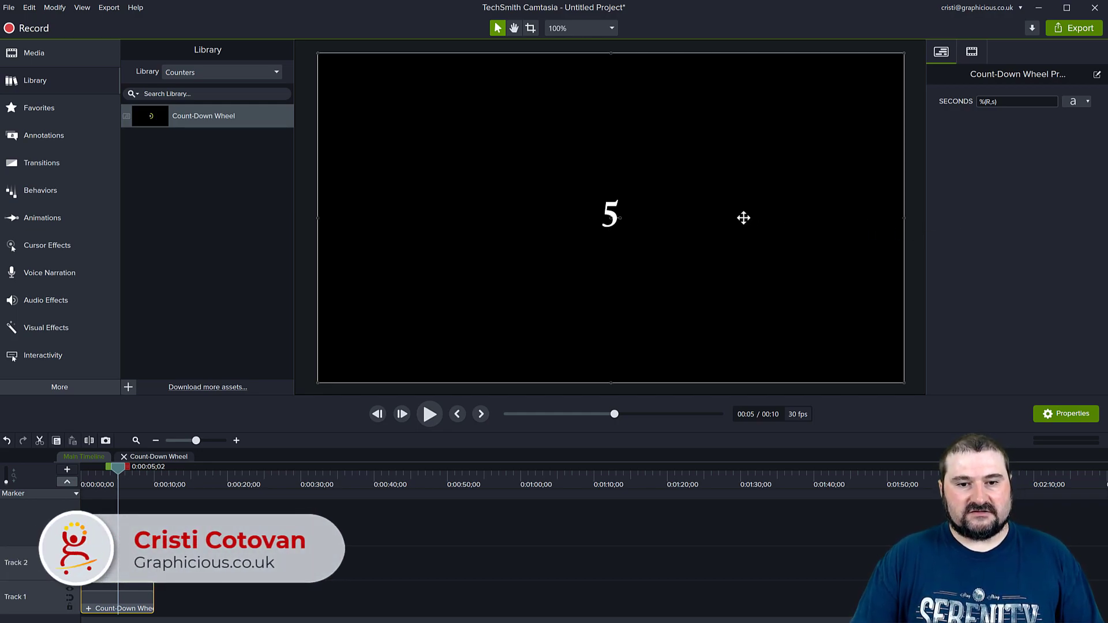
{"action": "key", "text": "Delete"}
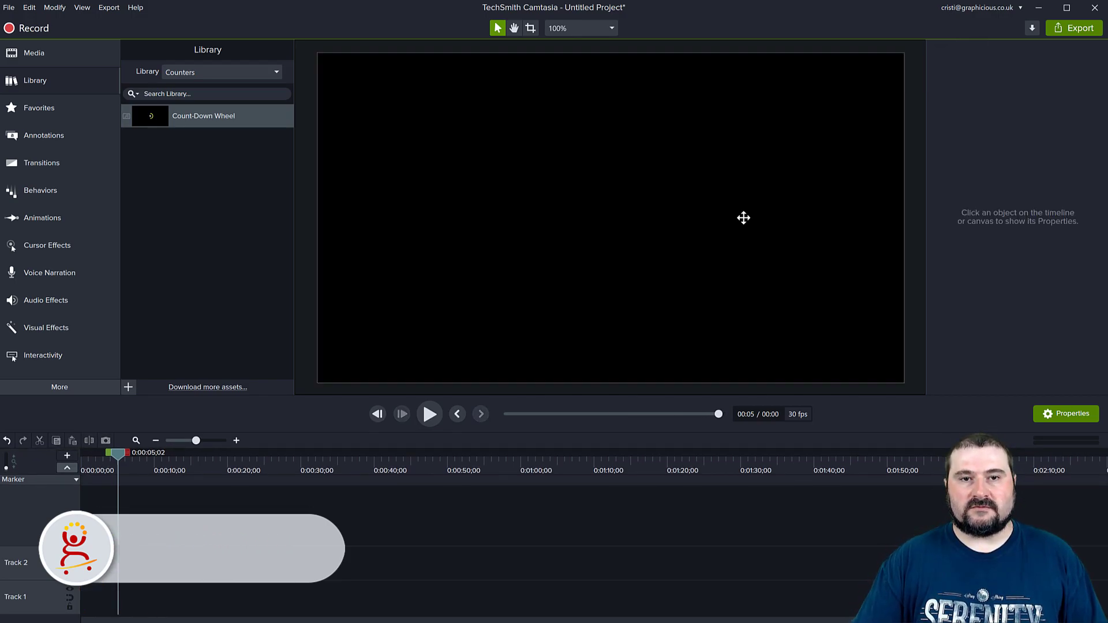
{"action": "left_click", "coordinate": [8, 7]}
{"action": "left_click", "coordinate": [20, 23]}
{"action": "left_click", "coordinate": [800, 255]}
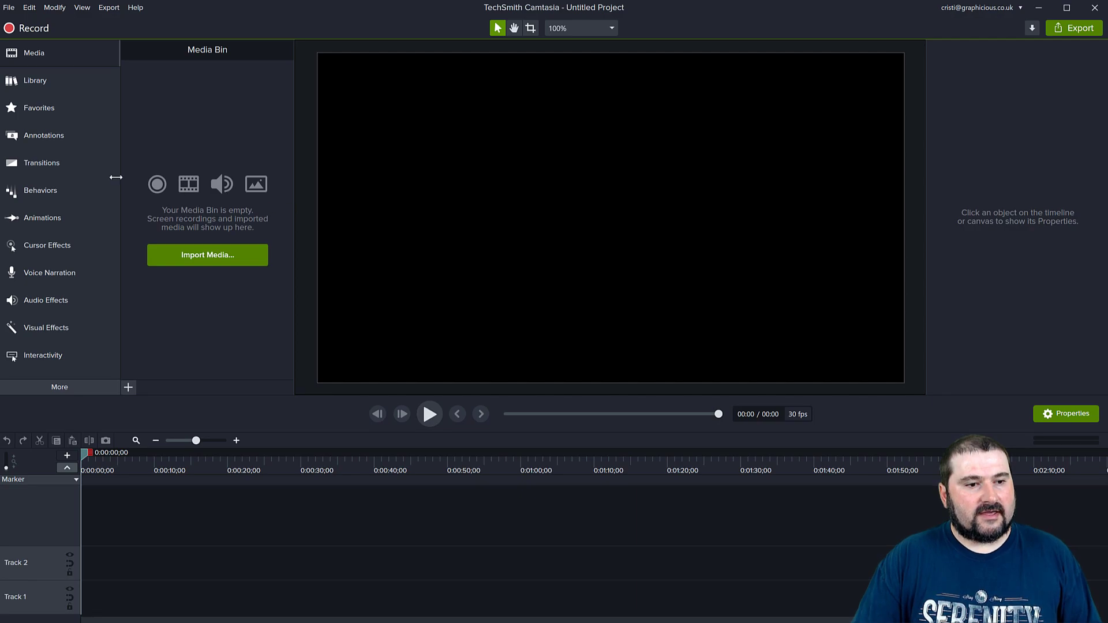
- Place a plain text-only callout at the centre of the canvas and group it on Track 1
{"action": "left_click", "coordinate": [50, 139]}
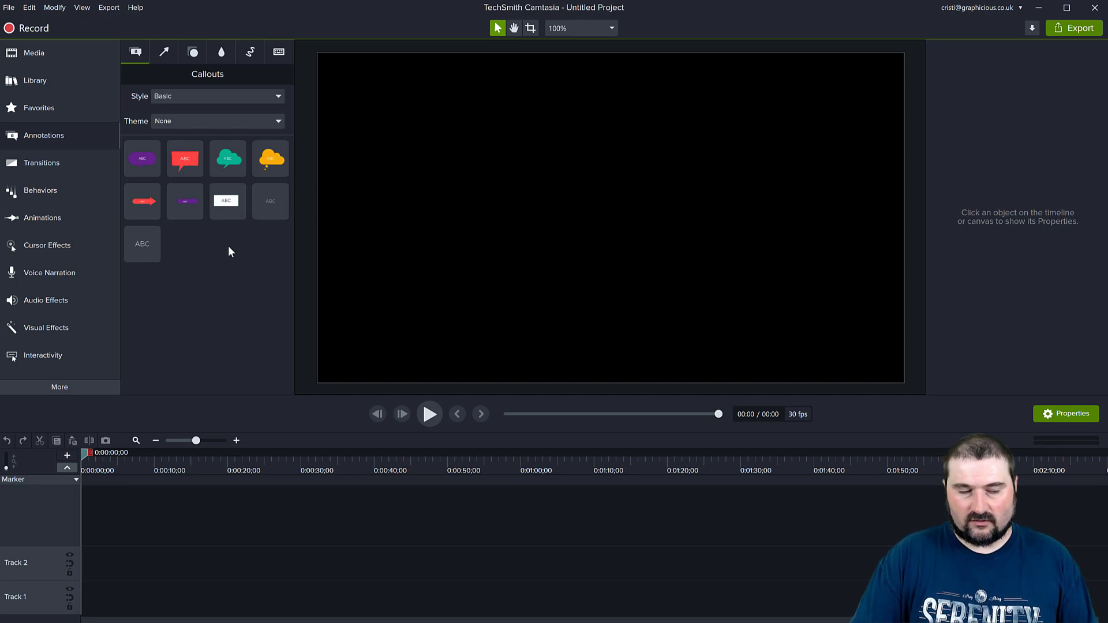
{"action": "left_click_drag", "start_coordinate": [140, 245], "coordinate": [610, 216]}
{"action": "left_click_drag", "start_coordinate": [610, 222], "coordinate": [610, 222]}
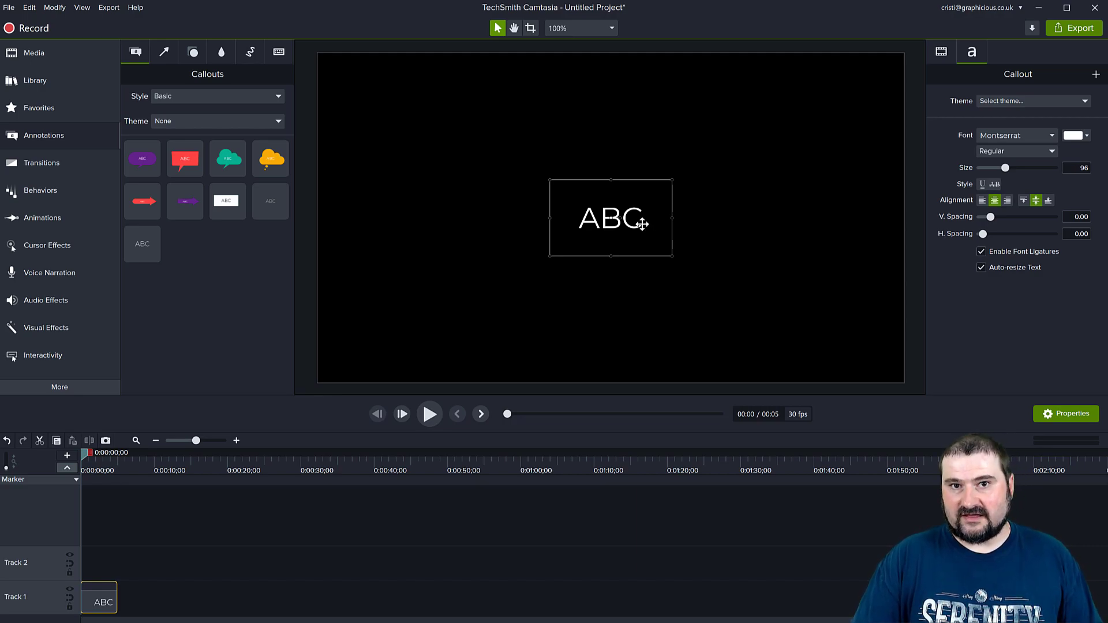
{"action": "left_click", "coordinate": [940, 53]}
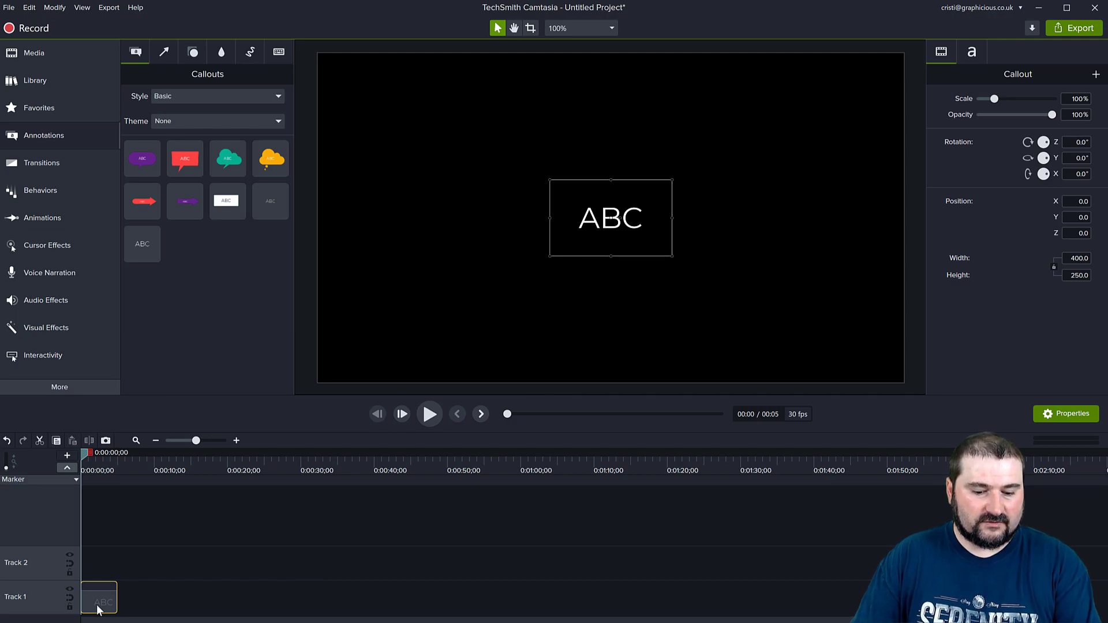
{"action": "key", "text": "ctrl+g"}
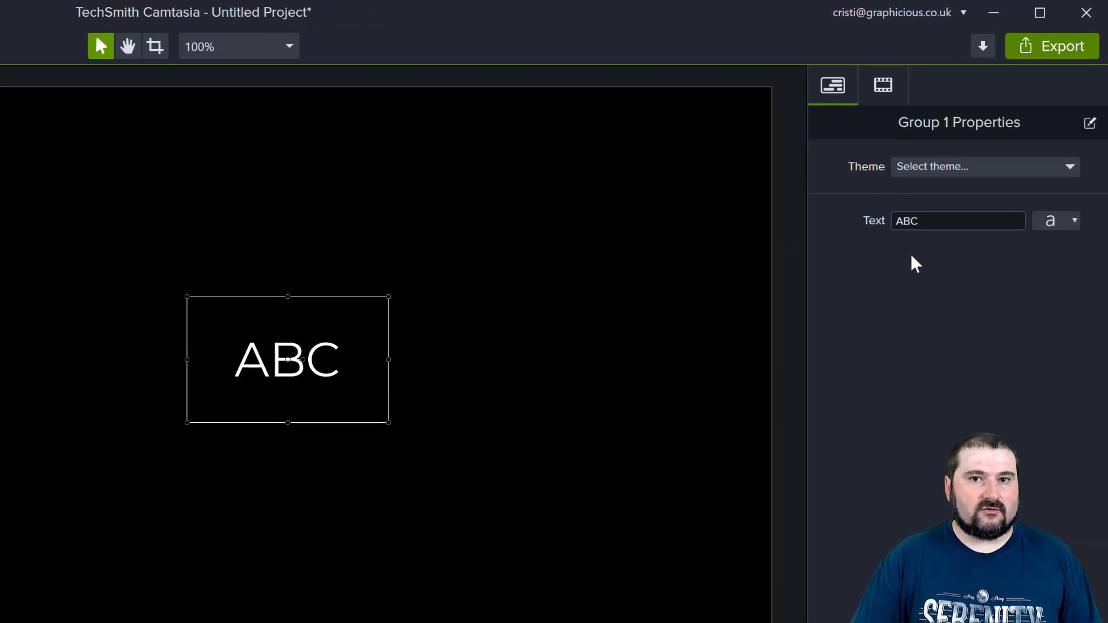
- Set the grouped callout's Text property to Hello
{"action": "left_click", "coordinate": [952, 219]}
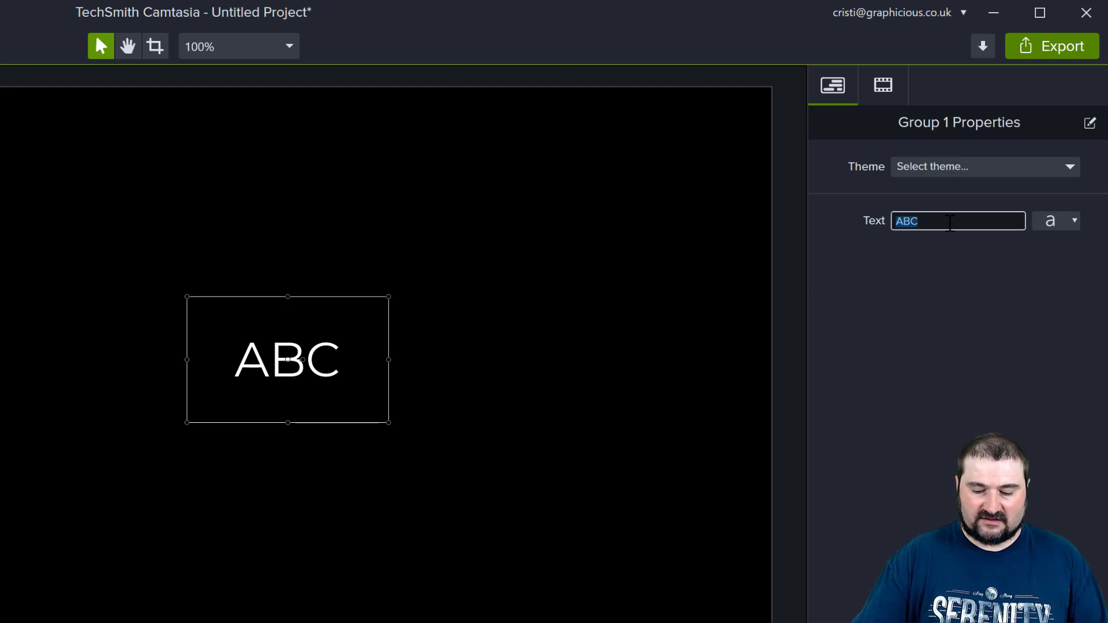
{"action": "type", "text": "Hell"}
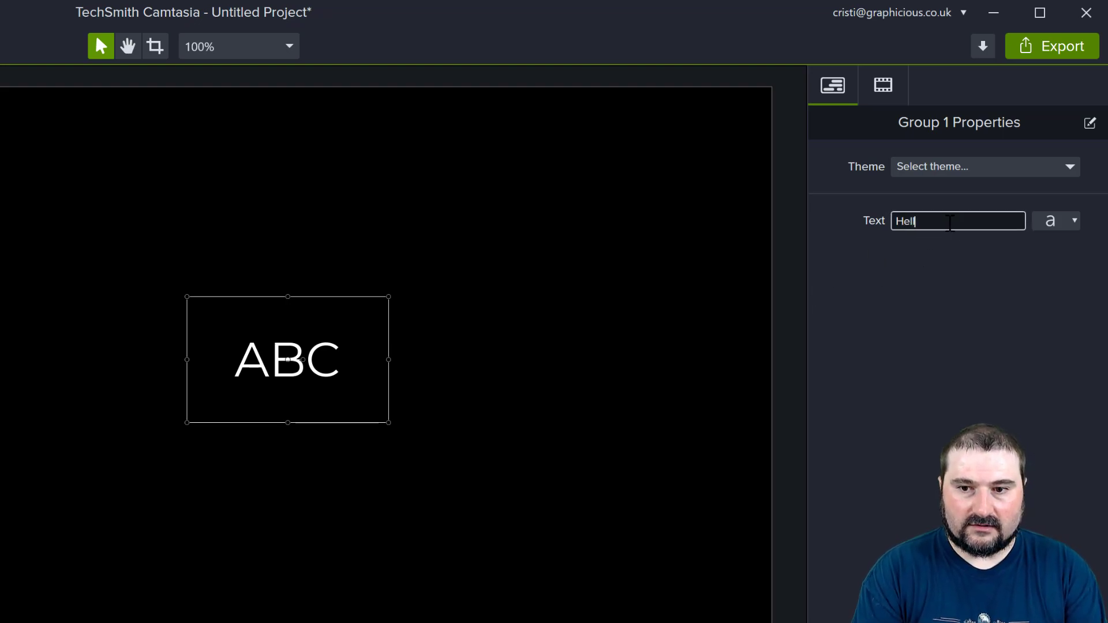
{"action": "type", "text": "o"}
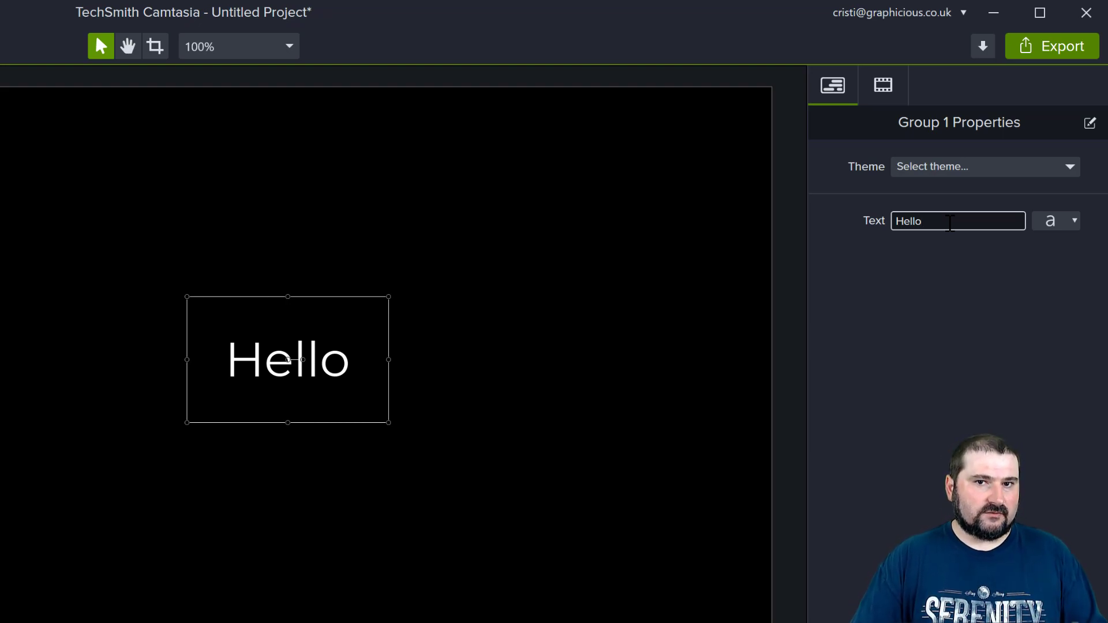
- Replace the grouped callout's Text property with the time token %(R,s)
{"action": "key", "text": "ctrl+a"}
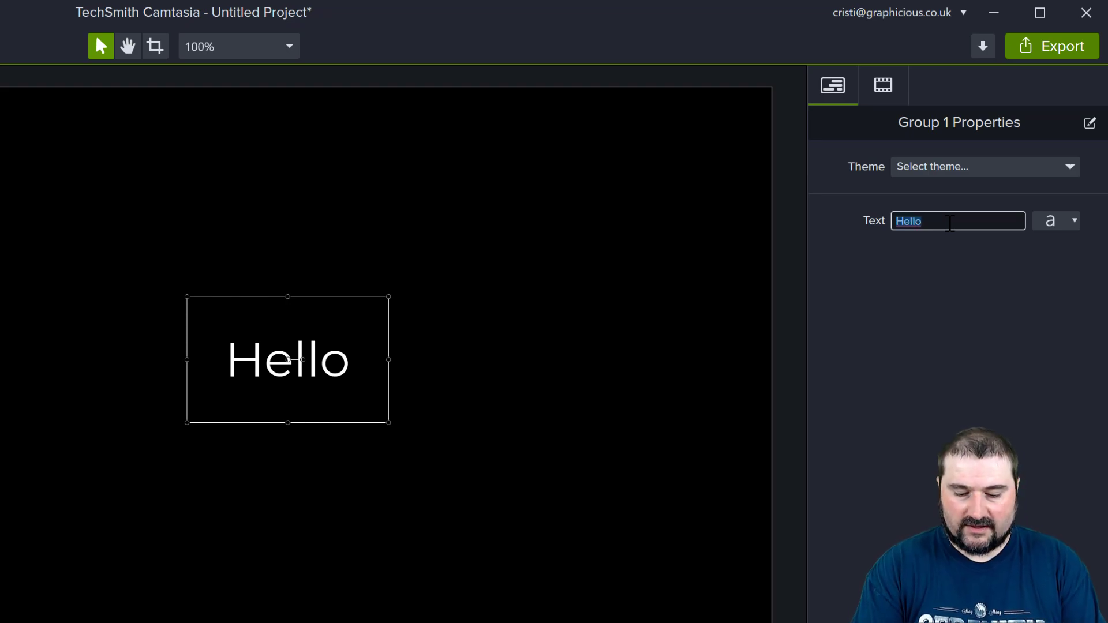
{"action": "type", "text": "%("}
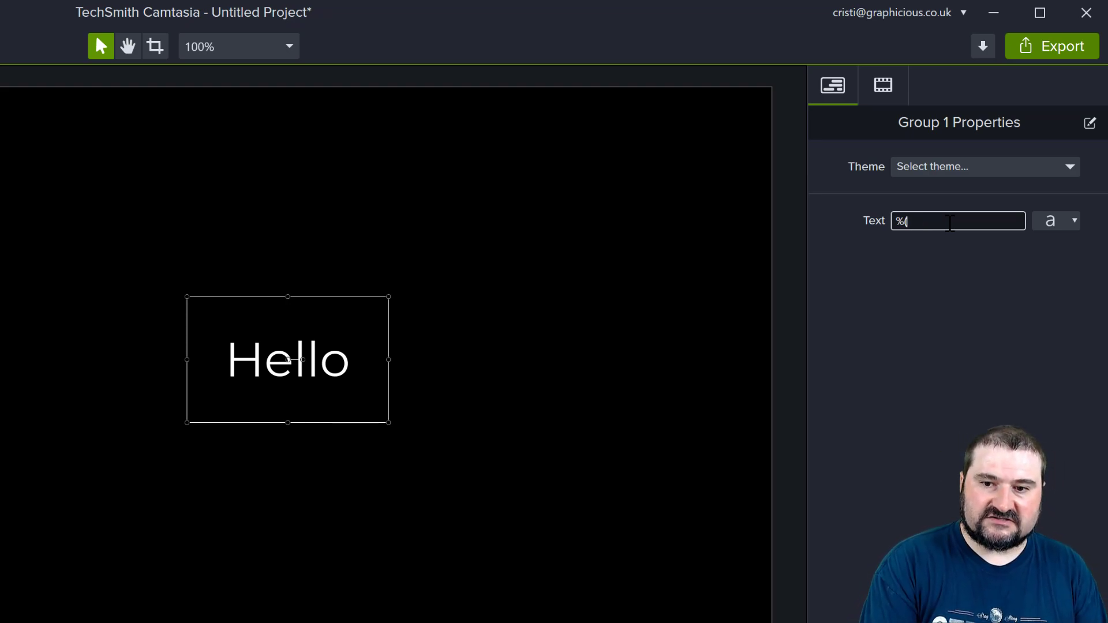
{"action": "type", "text": "R,s)"}
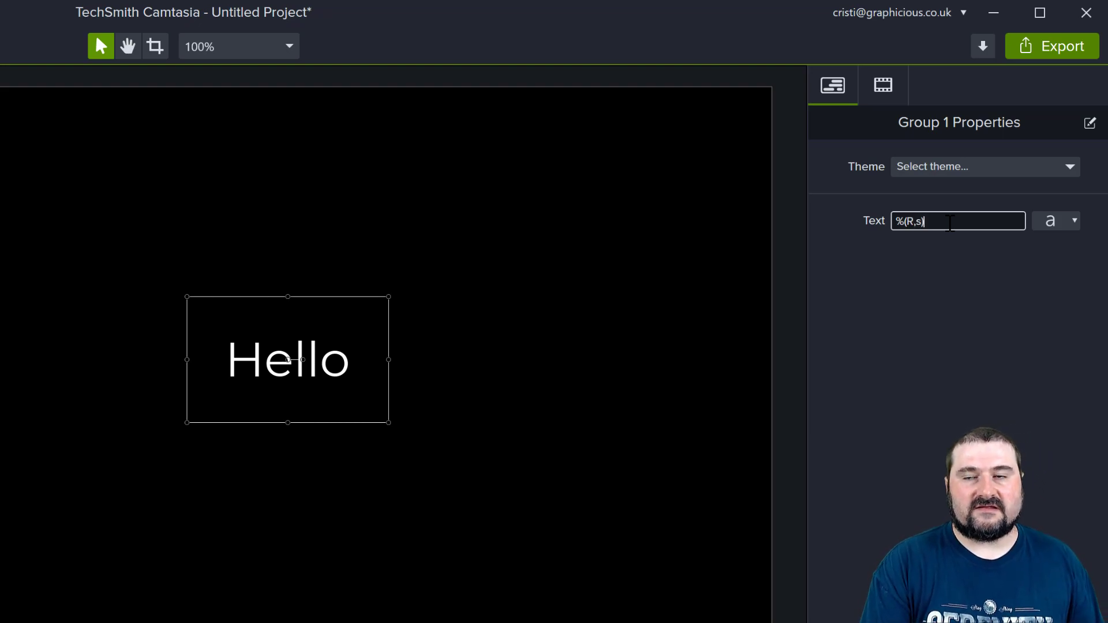
{"action": "key", "text": "Return"}
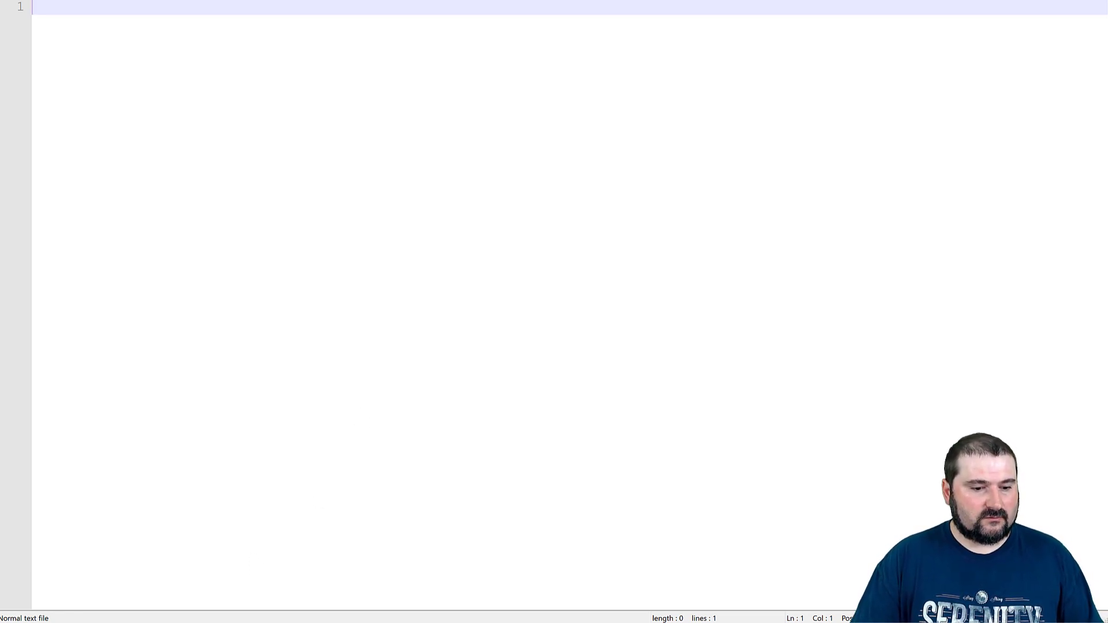
- Switch to the file folder and open the Sample project 3 file in the empty text editor window
{"action": "key", "text": "alt+Tab"}
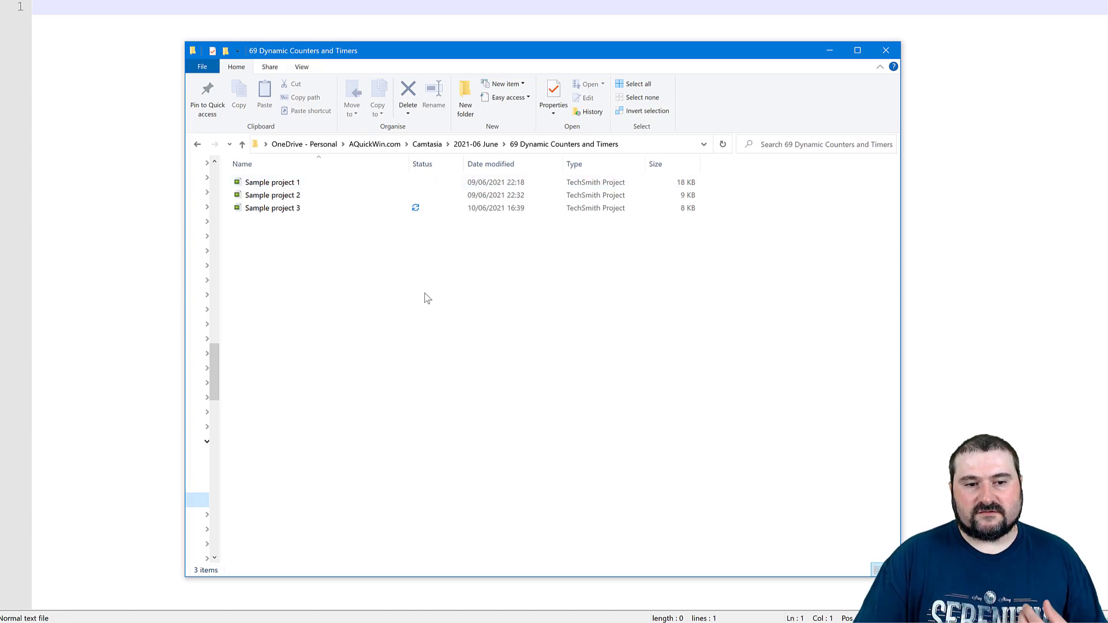
{"action": "left_click", "coordinate": [273, 213]}
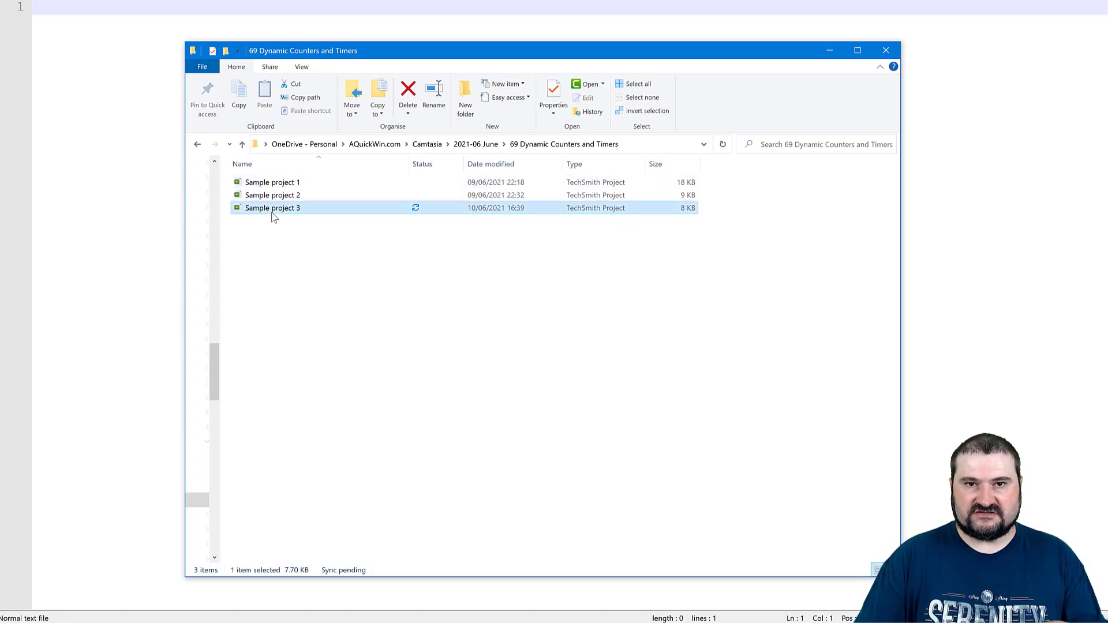
{"action": "left_click_drag", "start_coordinate": [274, 212], "coordinate": [125, 190]}
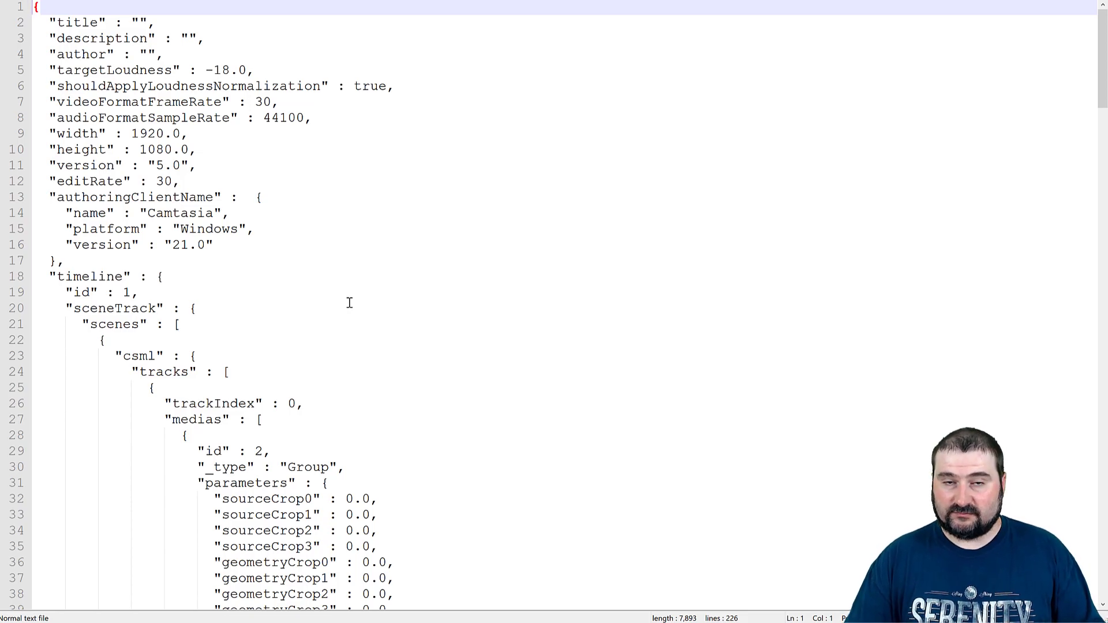
- Examine the Callout definition in the project code and its "text" entry containing %(R,s)
{"action": "scroll", "coordinate": [376, 305], "scroll_direction": "down", "scroll_amount": 6}
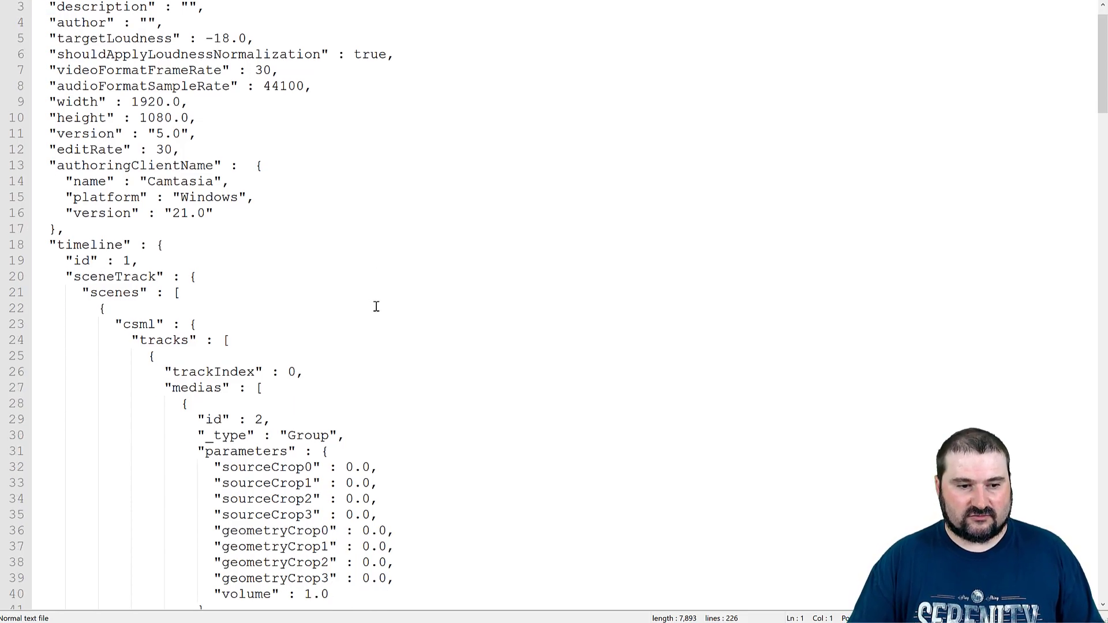
{"action": "scroll", "coordinate": [372, 316], "scroll_direction": "down", "scroll_amount": 6}
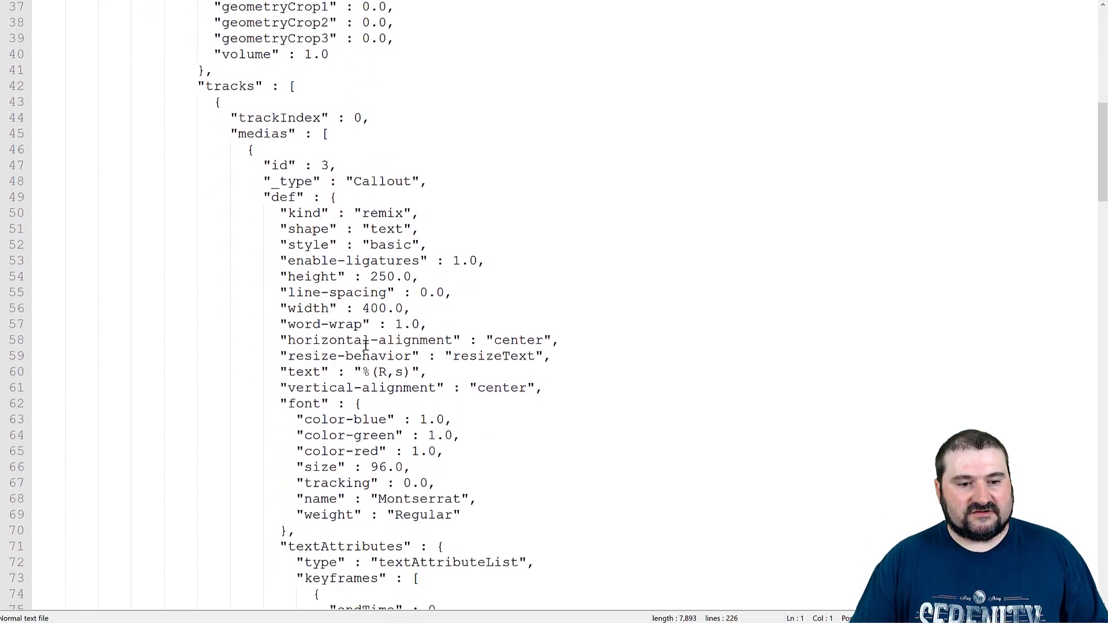
{"action": "left_click_drag", "start_coordinate": [280, 374], "coordinate": [326, 375]}
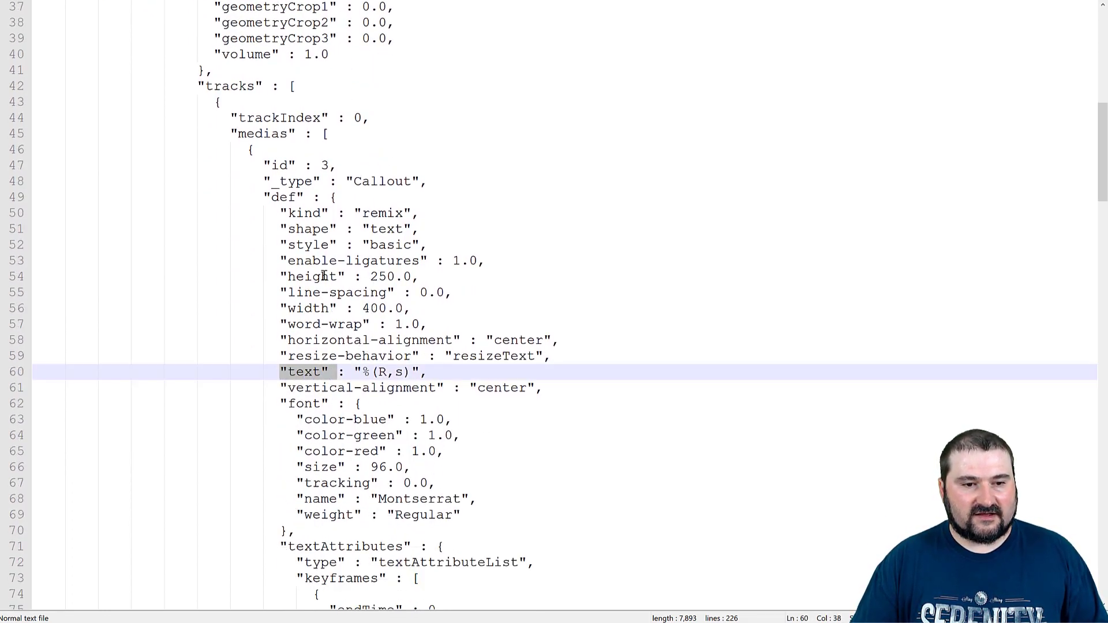
{"action": "left_click_drag", "start_coordinate": [354, 182], "coordinate": [411, 183]}
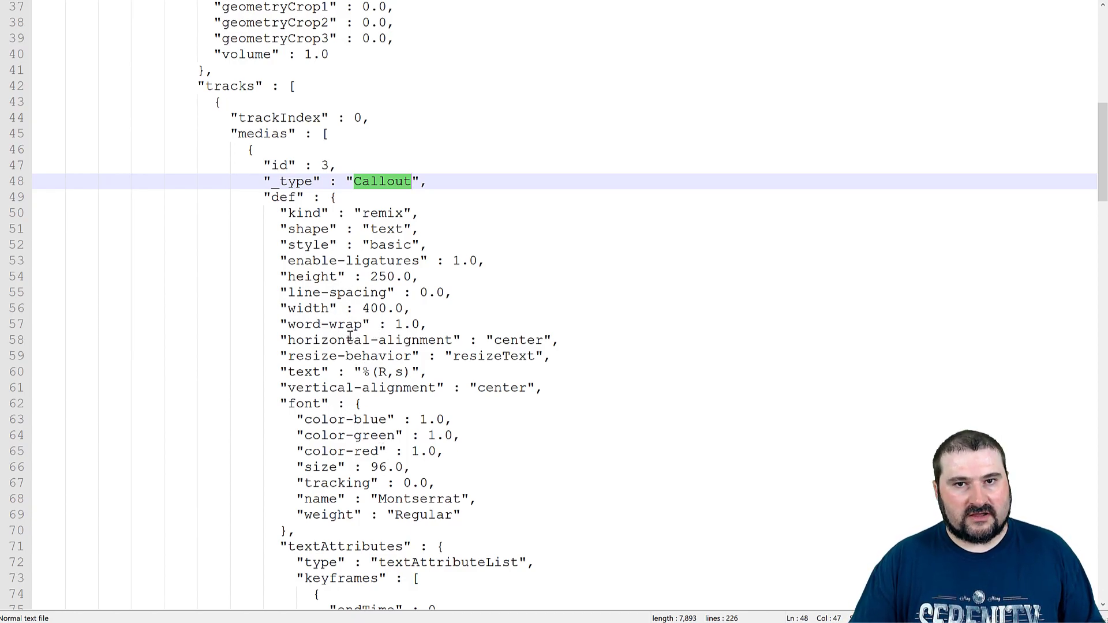
{"action": "double_click", "coordinate": [293, 372]}
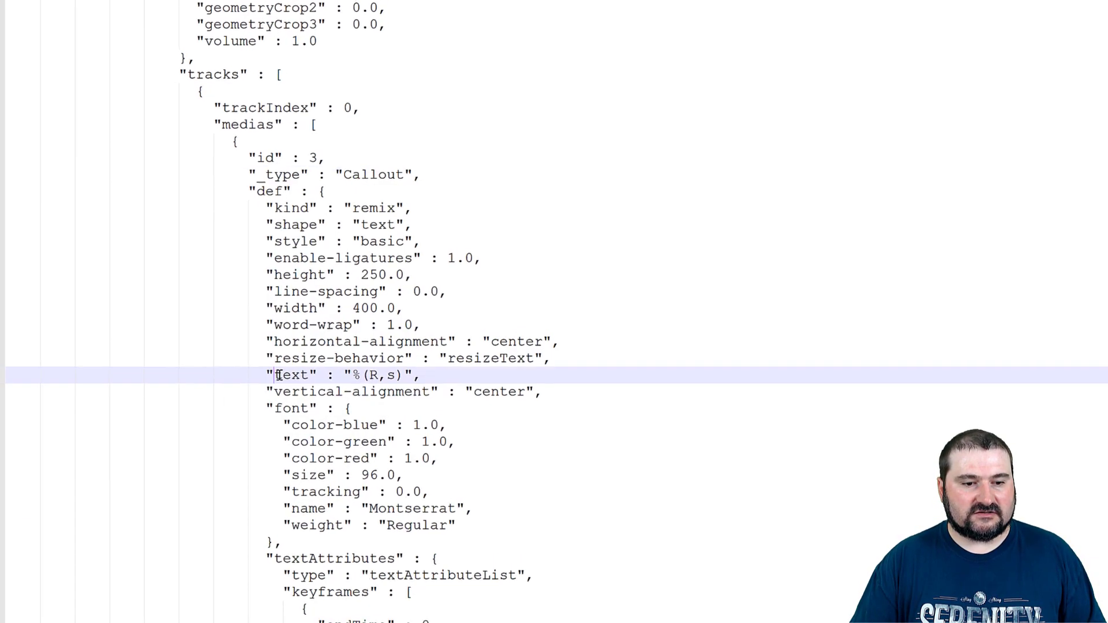
{"action": "left_click", "coordinate": [376, 375]}
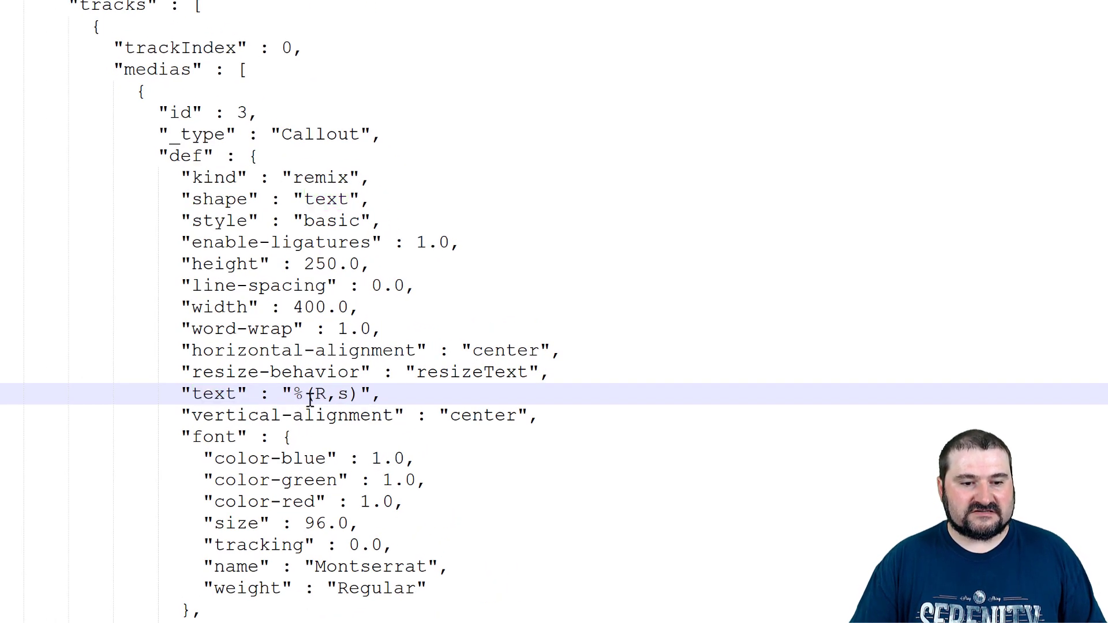
{"action": "key", "text": "Right"}
{"action": "key", "text": "Right"}
{"action": "key", "text": "Right"}
{"action": "key", "text": "Right"}
{"action": "key", "text": "Right"}
{"action": "key", "text": "Right"}
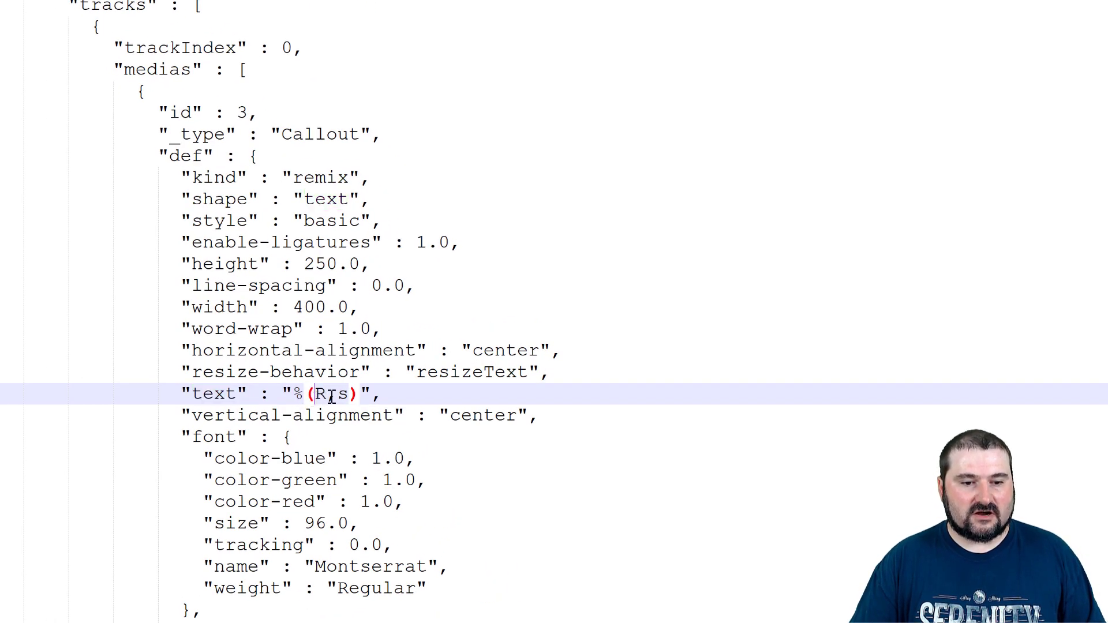
{"action": "left_click", "coordinate": [389, 393]}
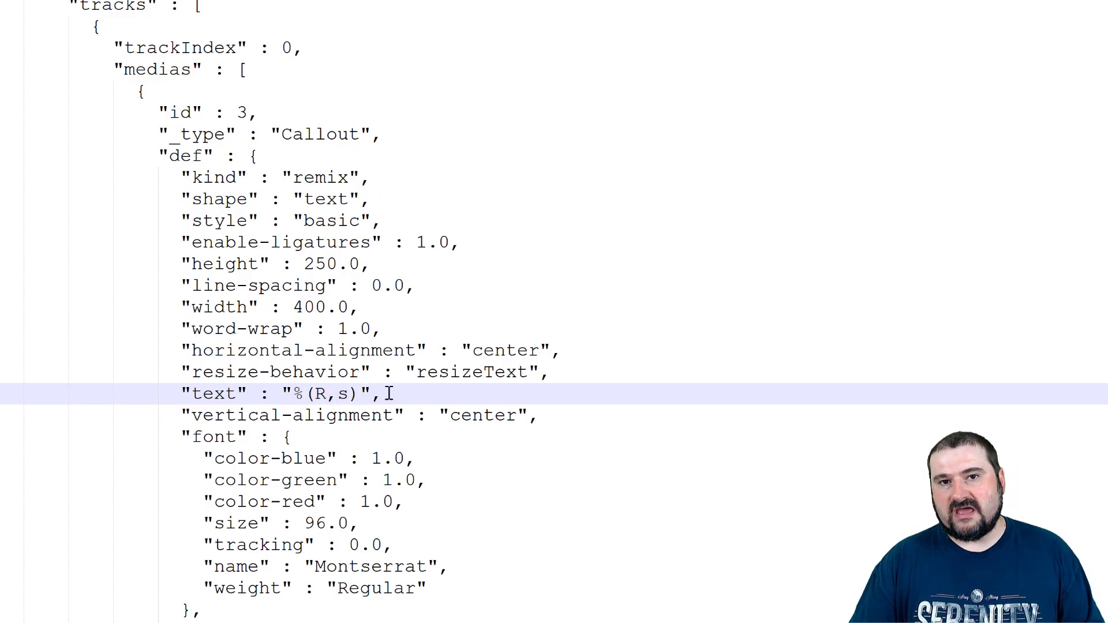
{"action": "left_click_drag", "start_coordinate": [359, 393], "coordinate": [293, 395]}
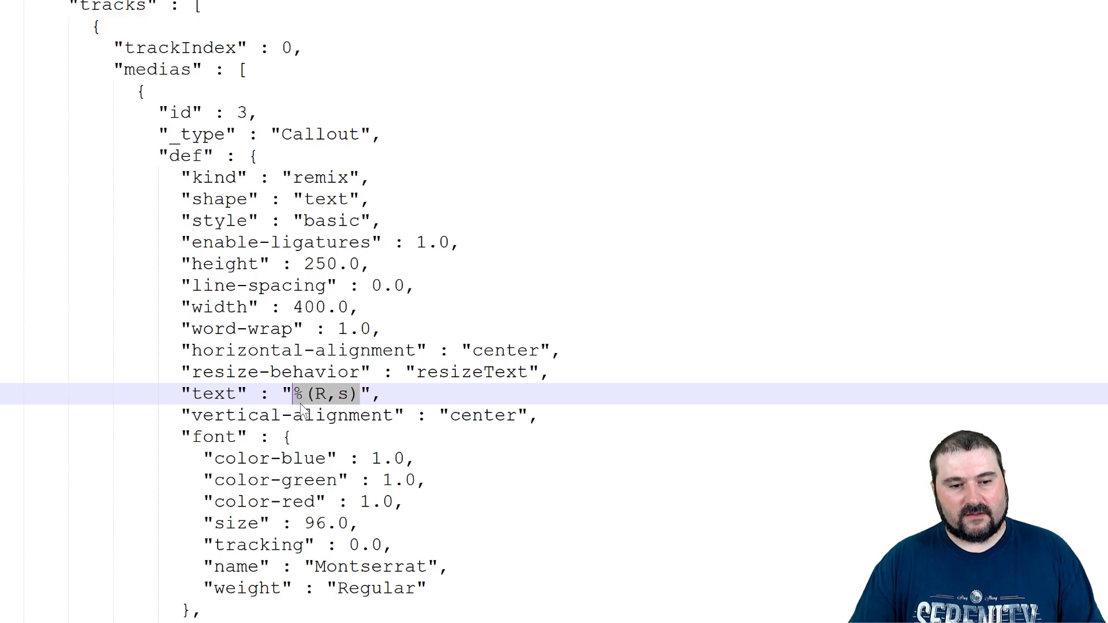
- Insert the line "modifier" : "timeToken", directly below the callout's "text" entry
{"action": "left_click", "coordinate": [400, 398]}
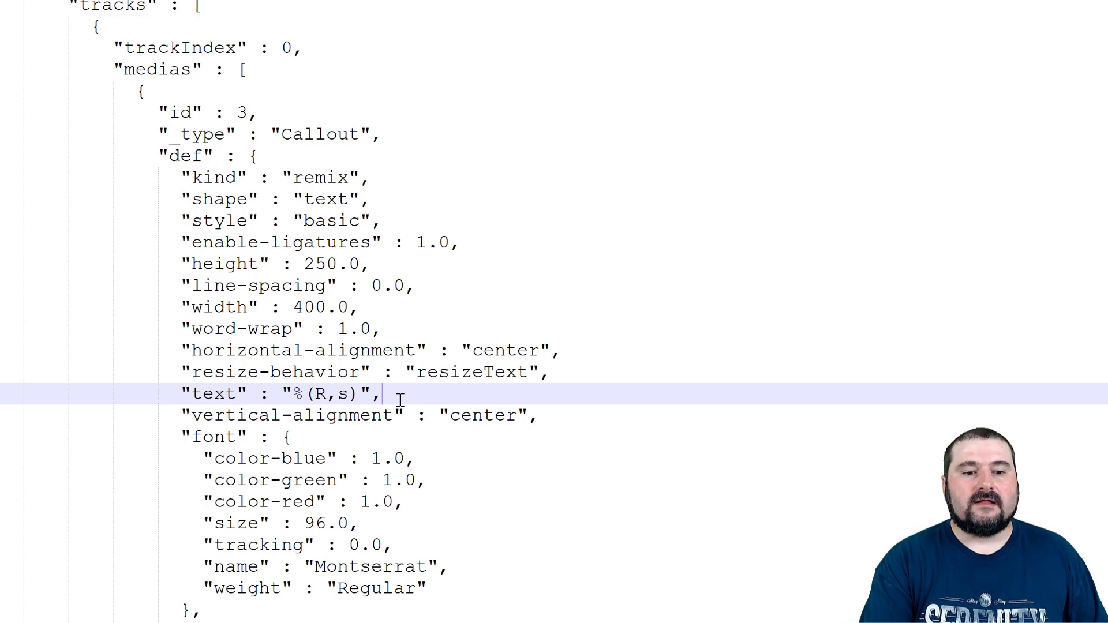
{"action": "key", "text": "Return"}
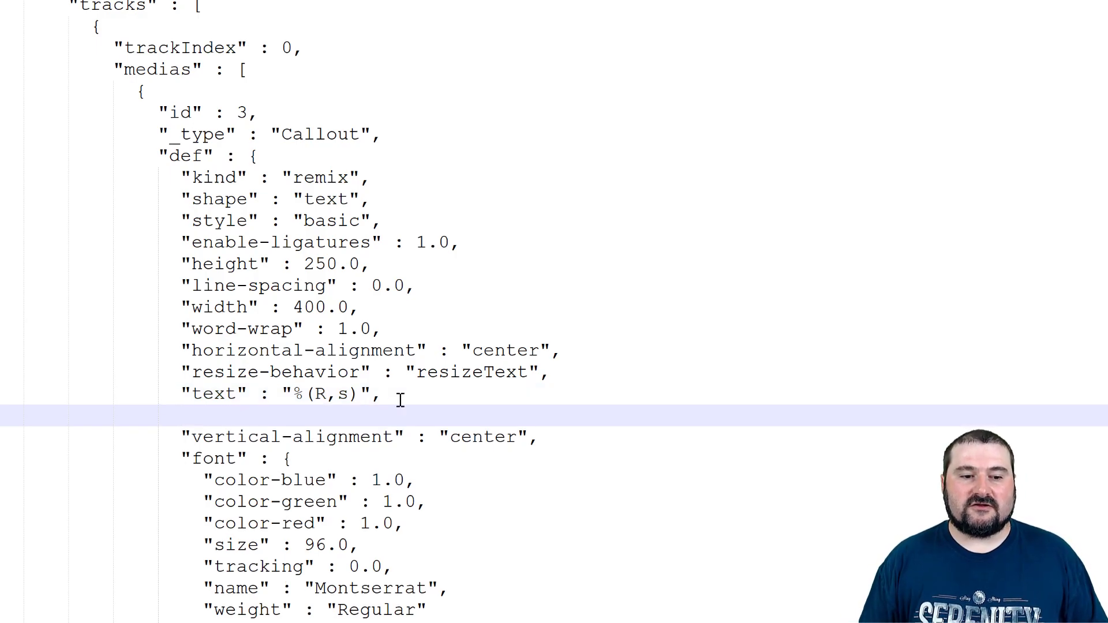
{"action": "type", "text": "@"}
{"action": "key", "text": "BackSpace"}
{"action": "type", "text": "\""}
{"action": "key", "text": "BackSpace"}
{"action": "type", "text": "\""}
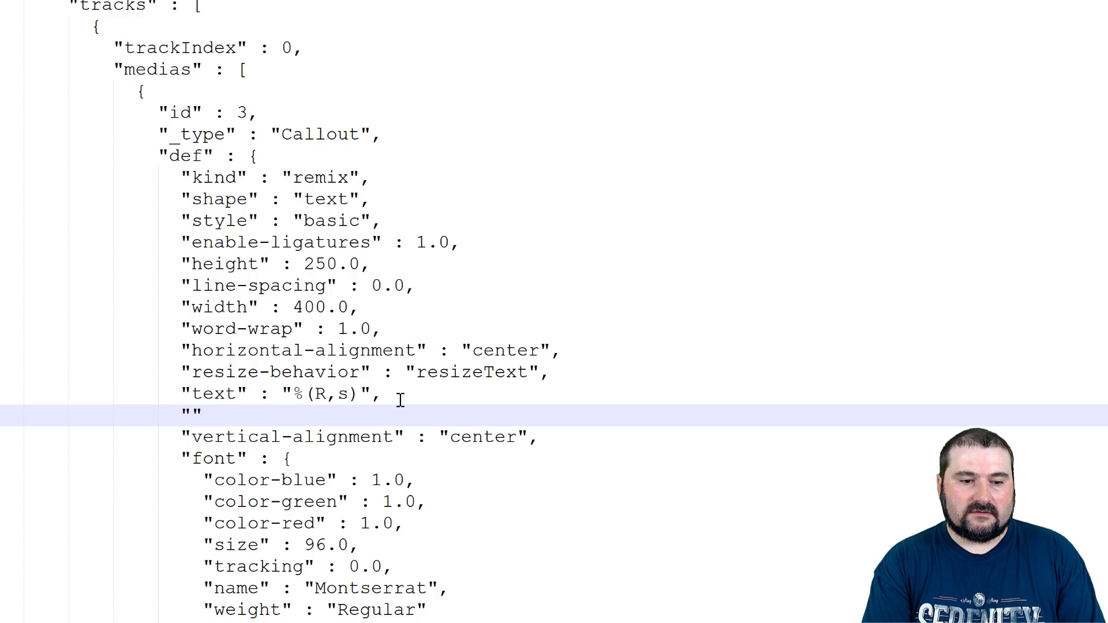
{"action": "type", "text": "modifier\""}
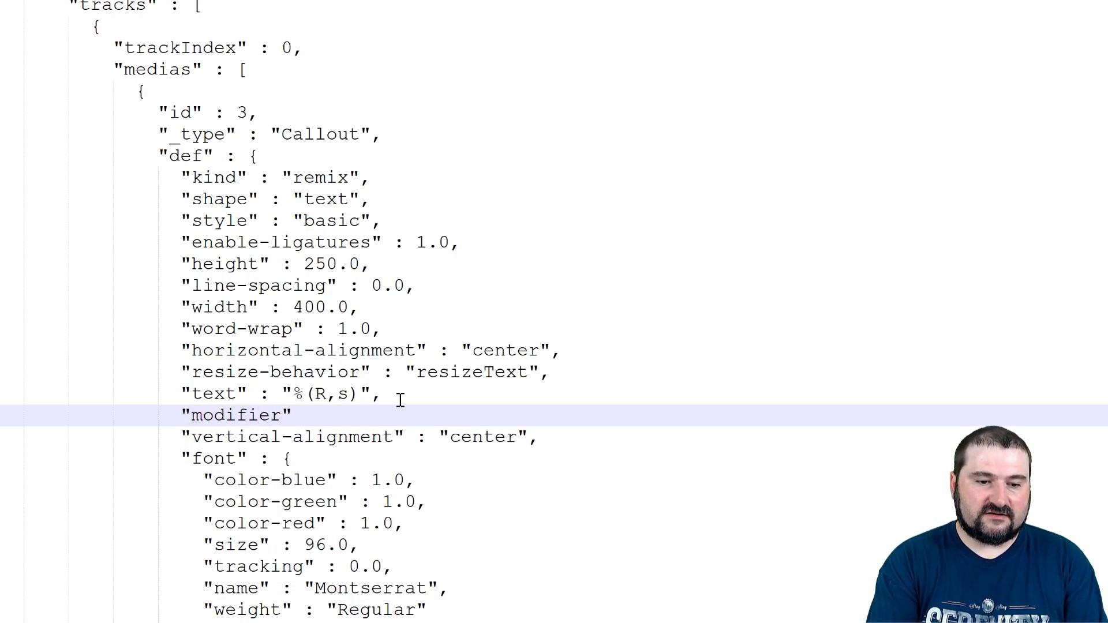
{"action": "type", "text": " : \""}
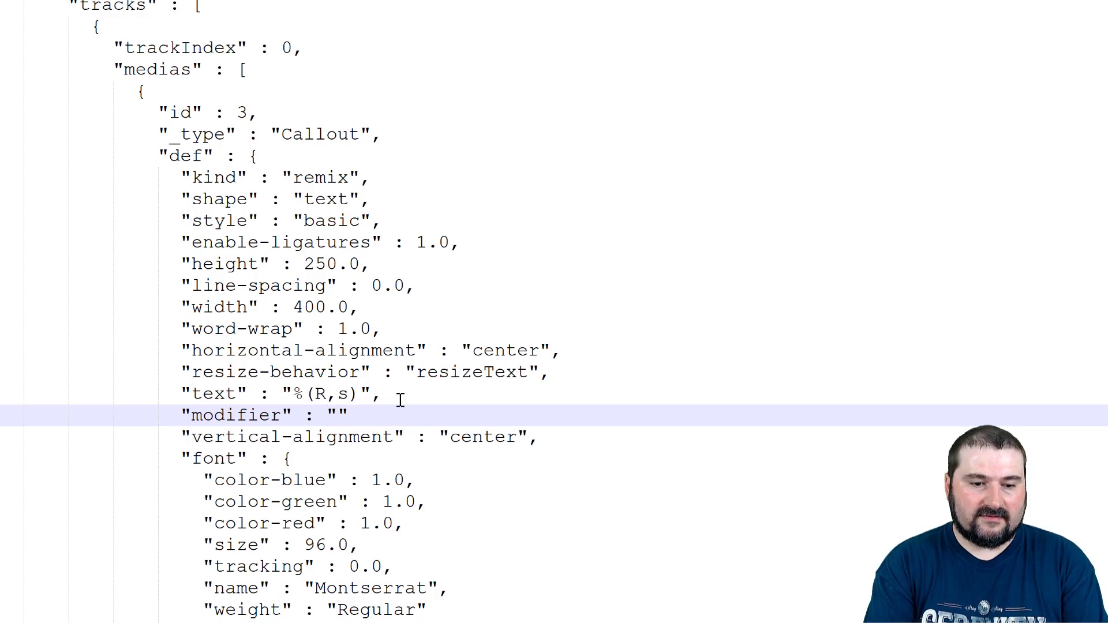
{"action": "type", "text": "timeToken\""}
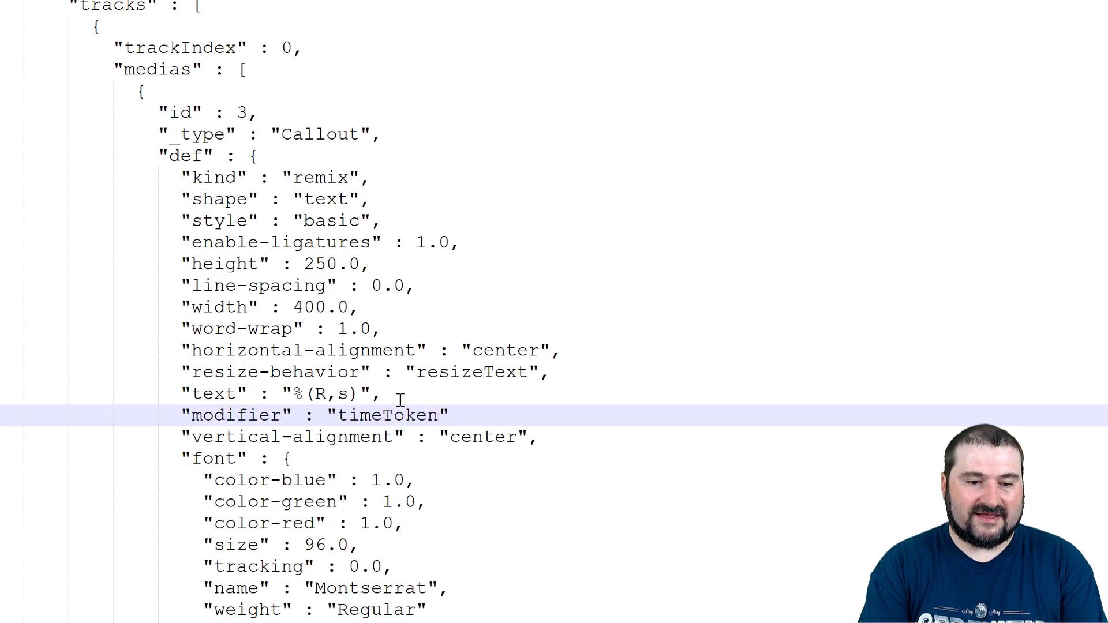
{"action": "type", "text": ","}
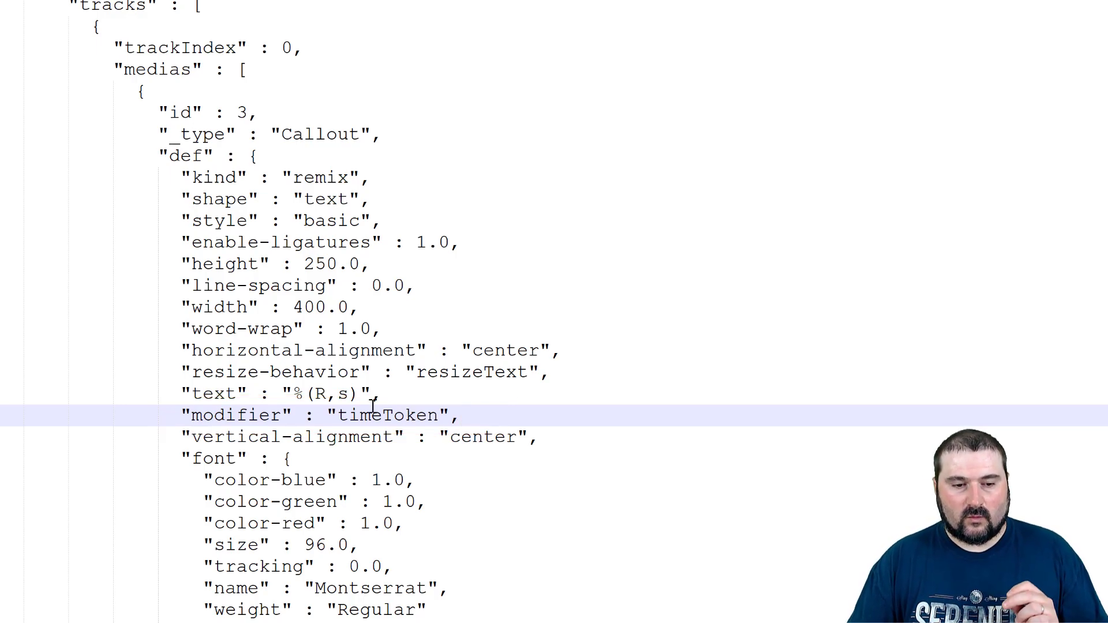
- Review the callout's "text" token syntax and the "modifier" line beneath it
{"action": "left_click_drag", "start_coordinate": [180, 393], "coordinate": [365, 399]}
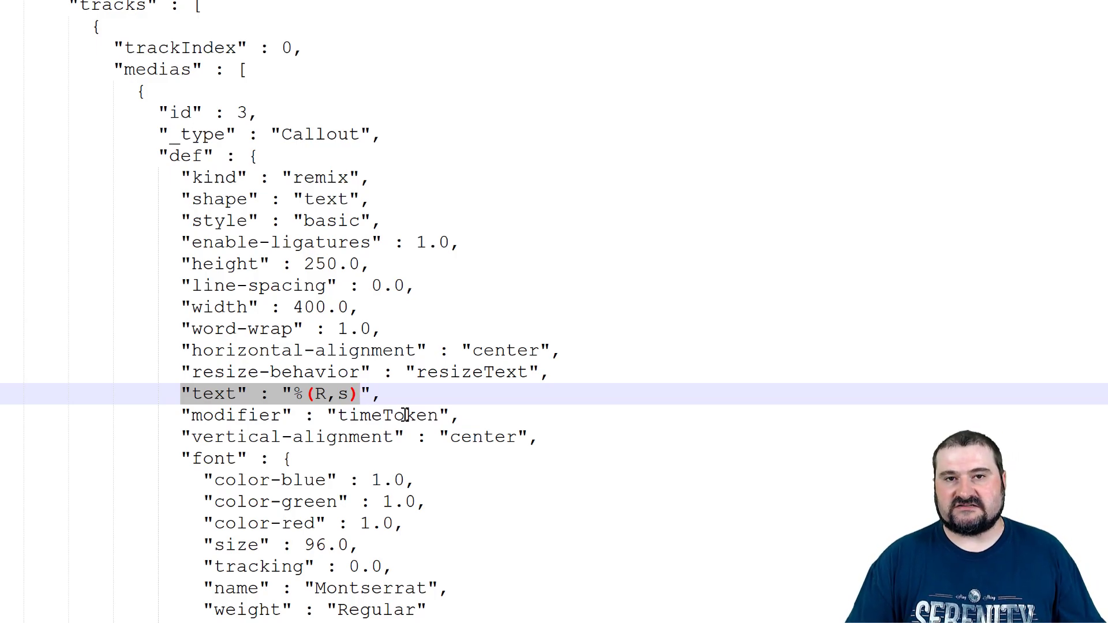
{"action": "left_click", "coordinate": [325, 376]}
{"action": "left_click_drag", "start_coordinate": [293, 394], "coordinate": [303, 396]}
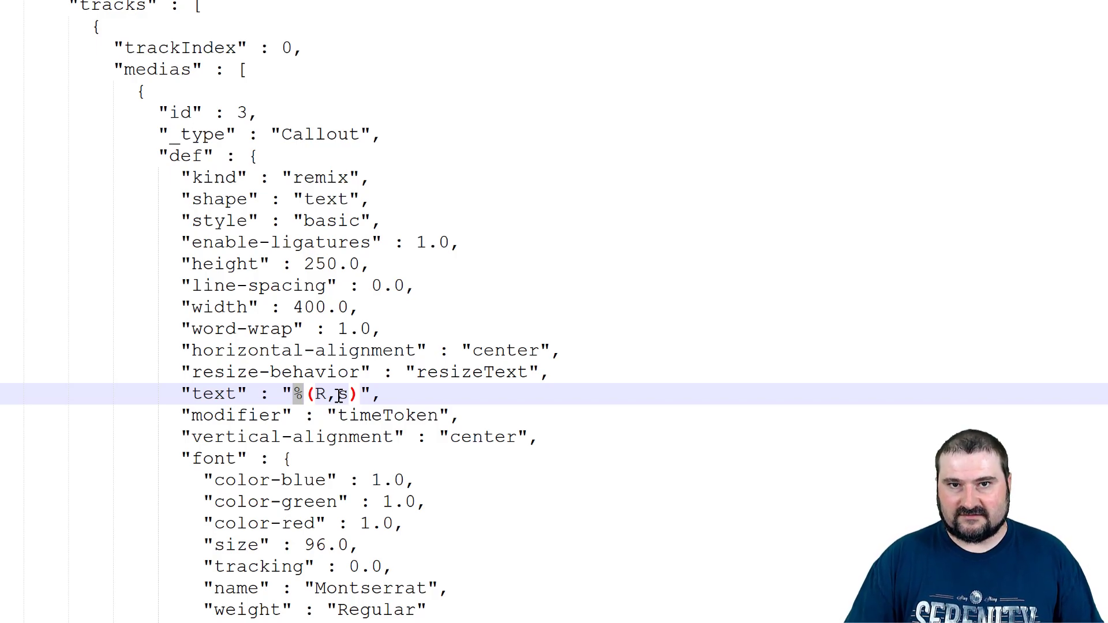
{"action": "left_click", "coordinate": [298, 395]}
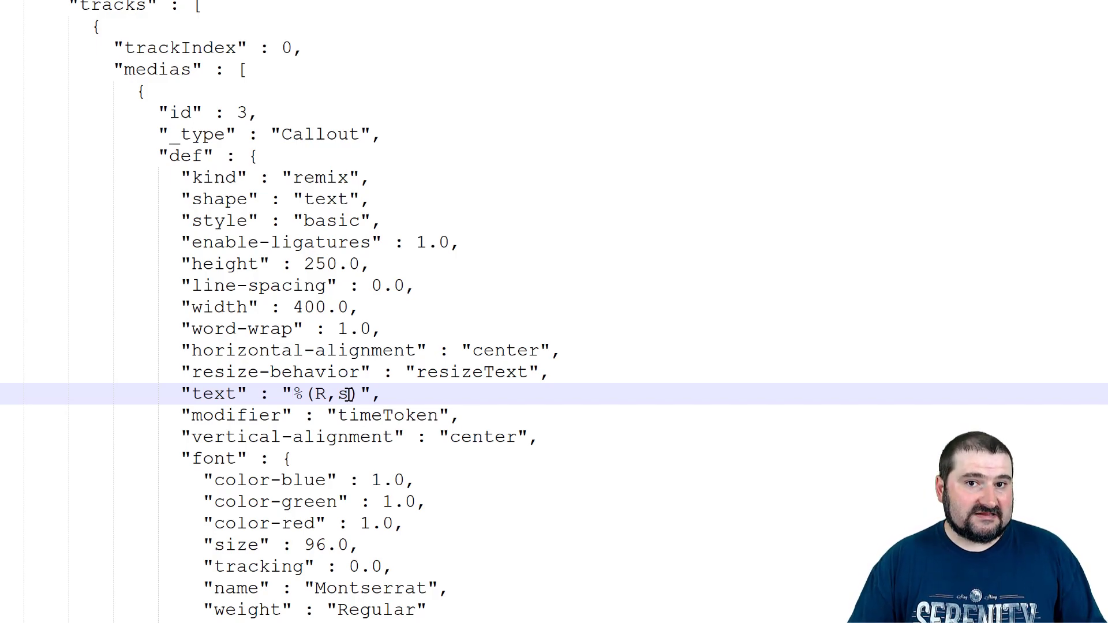
{"action": "left_click_drag", "start_coordinate": [183, 416], "coordinate": [449, 416]}
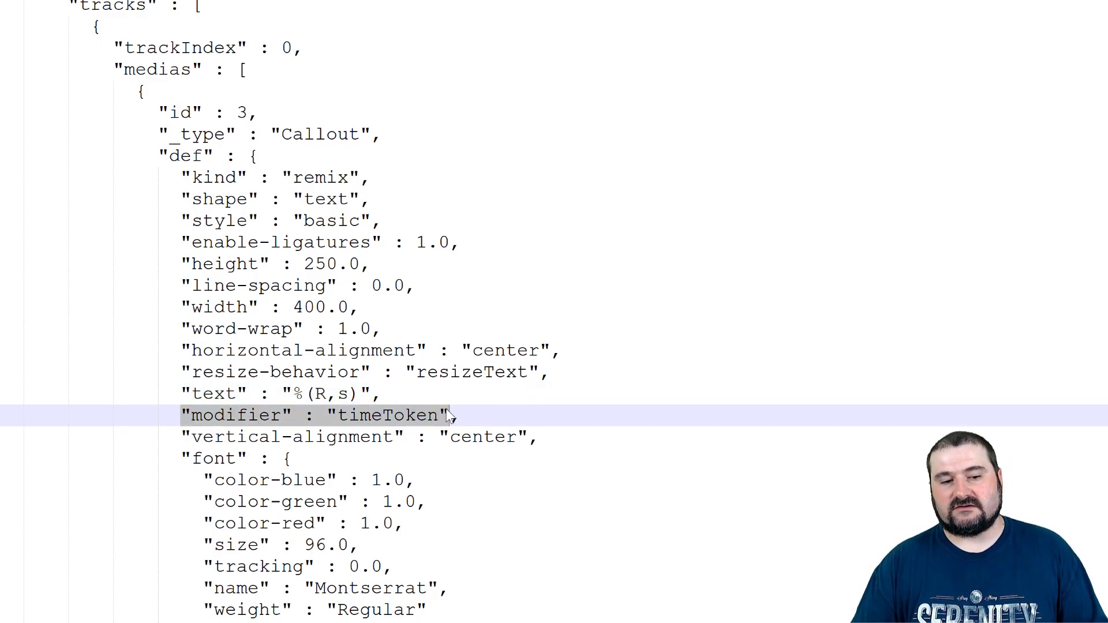
{"action": "left_click", "coordinate": [448, 374]}
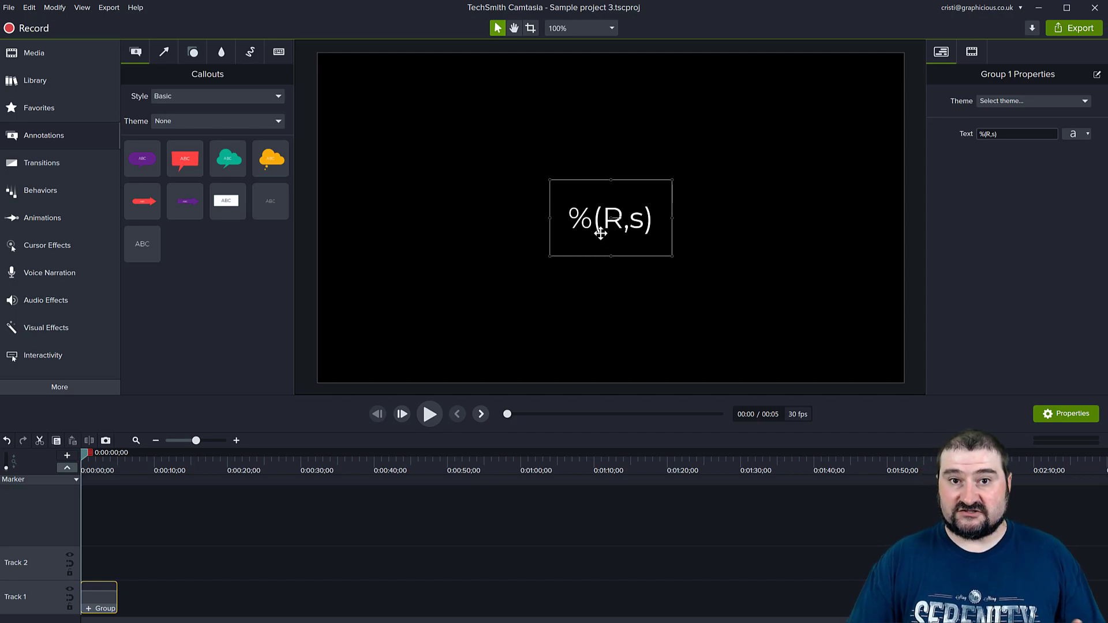
- Switch back to Camtasia and reopen Sample project 3.tscproj from the recent projects
{"action": "left_click", "coordinate": [9, 7]}
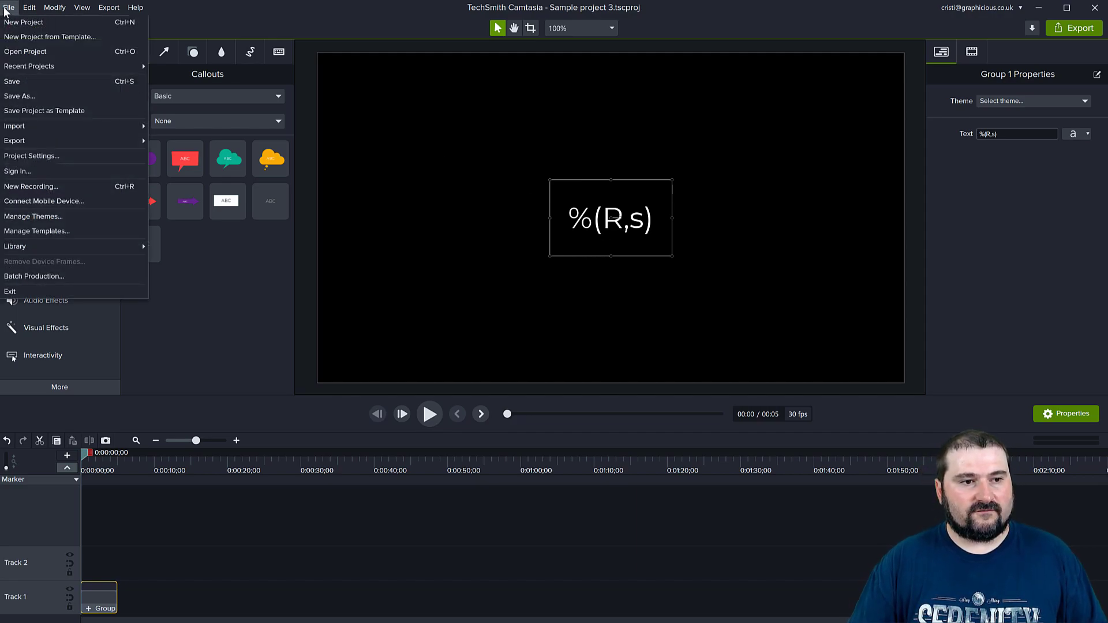
{"action": "mouse_move", "coordinate": [31, 67]}
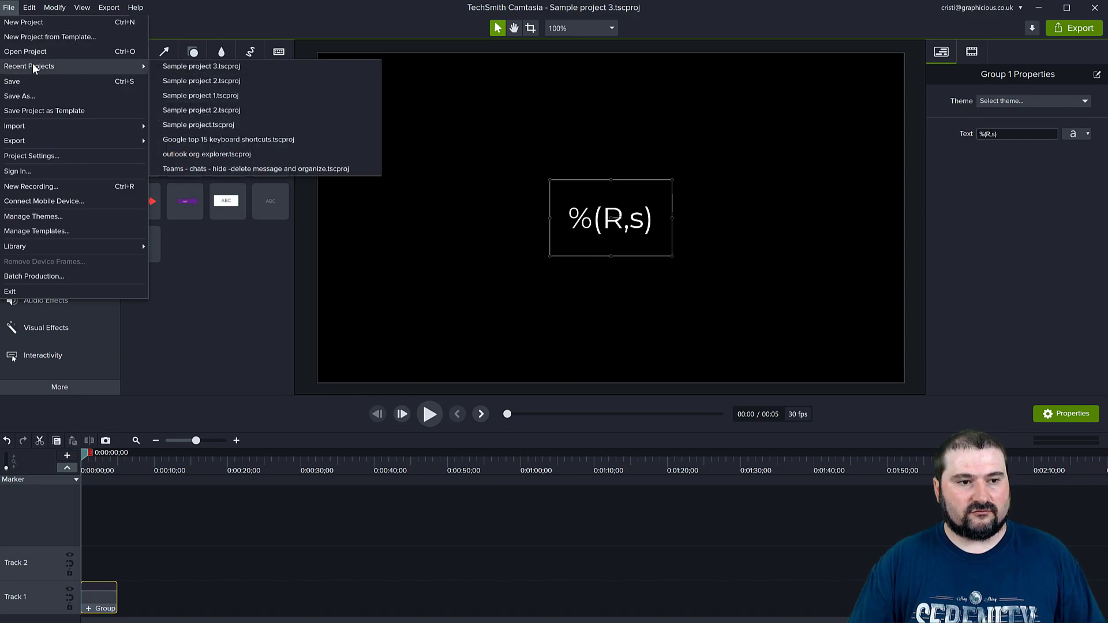
{"action": "left_click", "coordinate": [195, 68]}
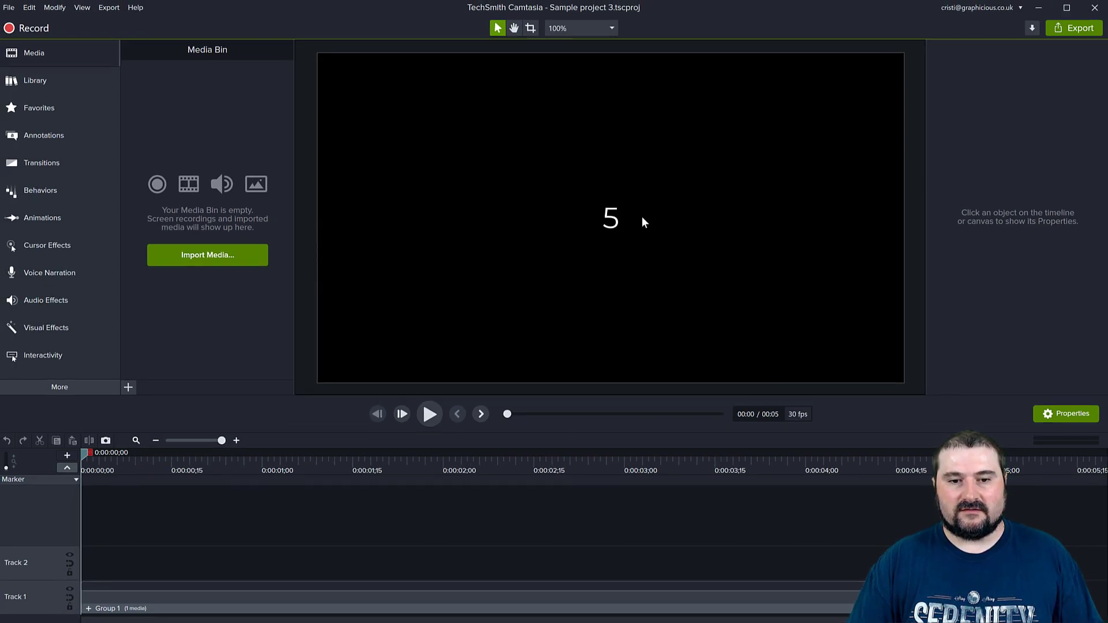
- Adjust the end of the Group 1 clip slightly on Track 1 and play the countdown for about four seconds
{"action": "left_click", "coordinate": [144, 606]}
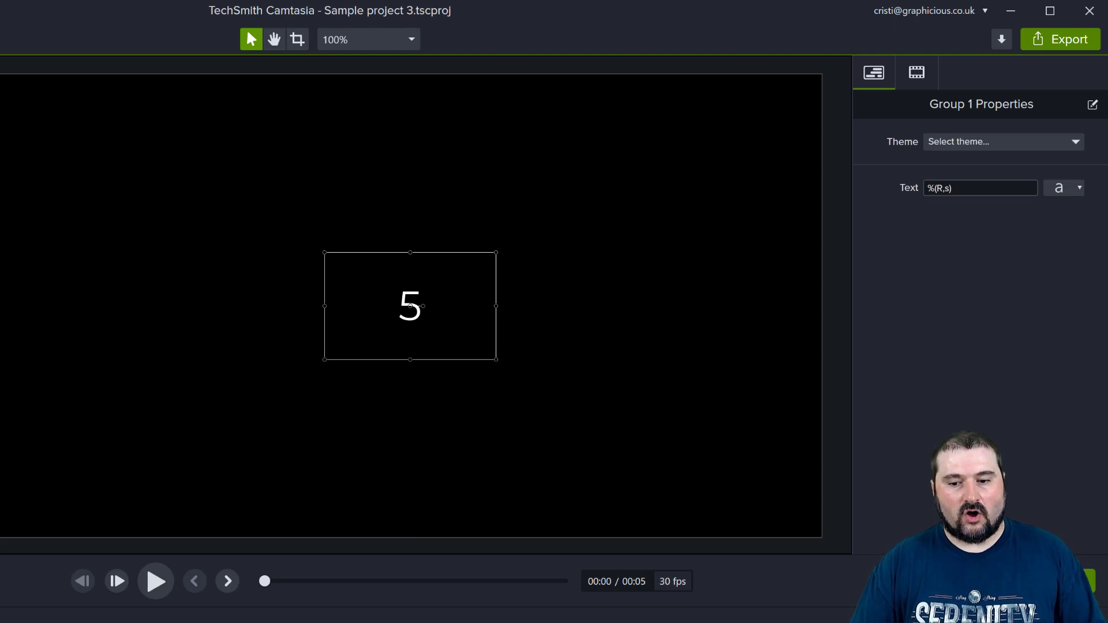
{"action": "left_click_drag", "start_coordinate": [985, 606], "coordinate": [1002, 606]}
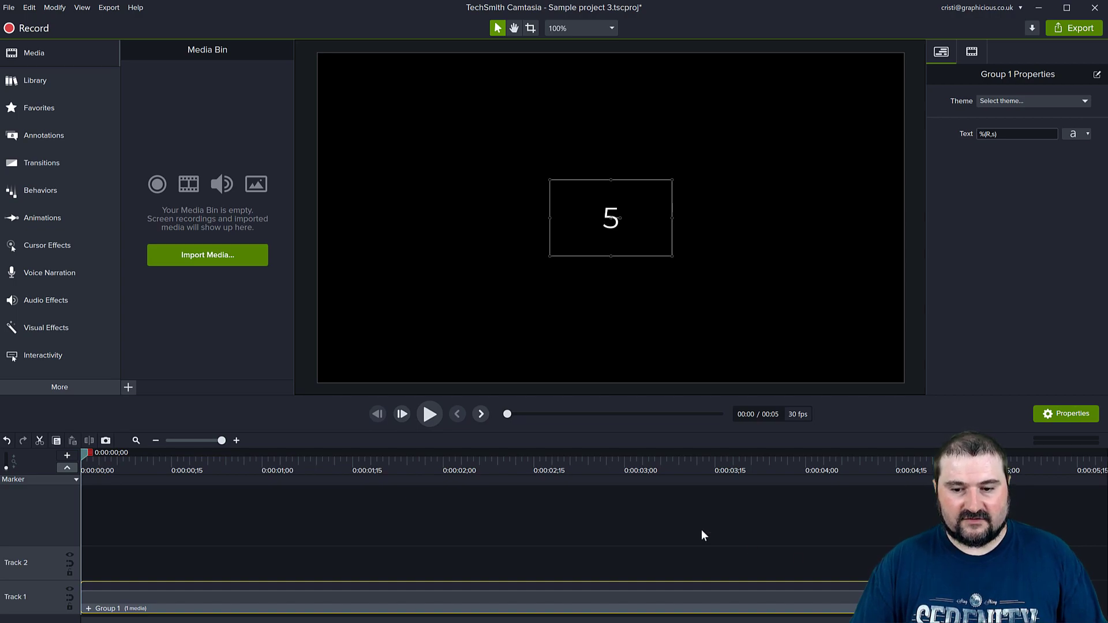
{"action": "left_click", "coordinate": [430, 413]}
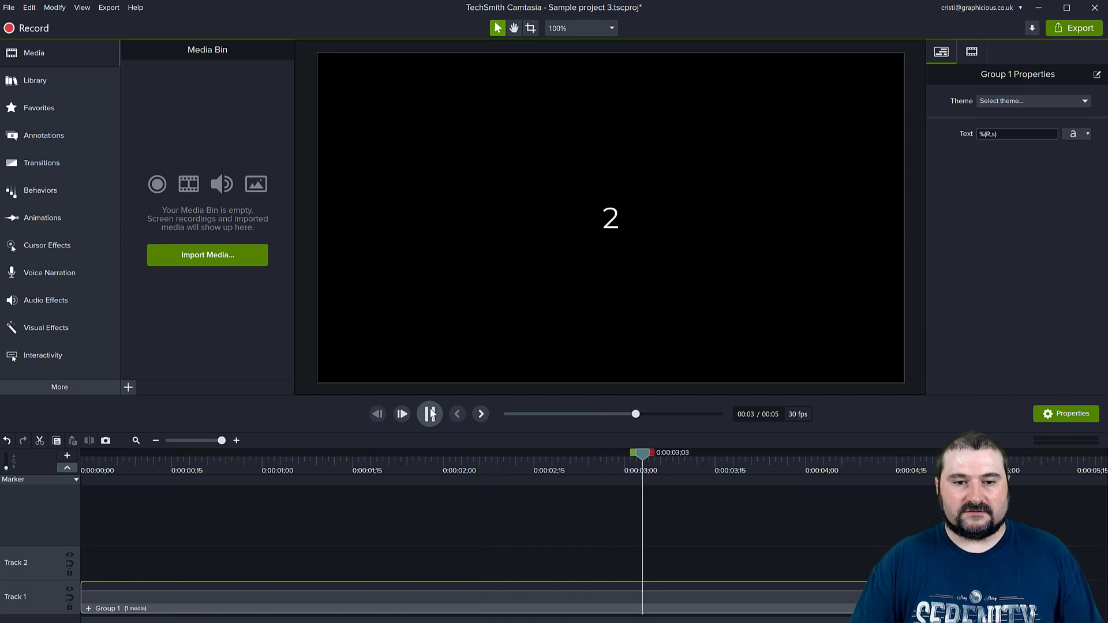
{"action": "left_click", "coordinate": [430, 414]}
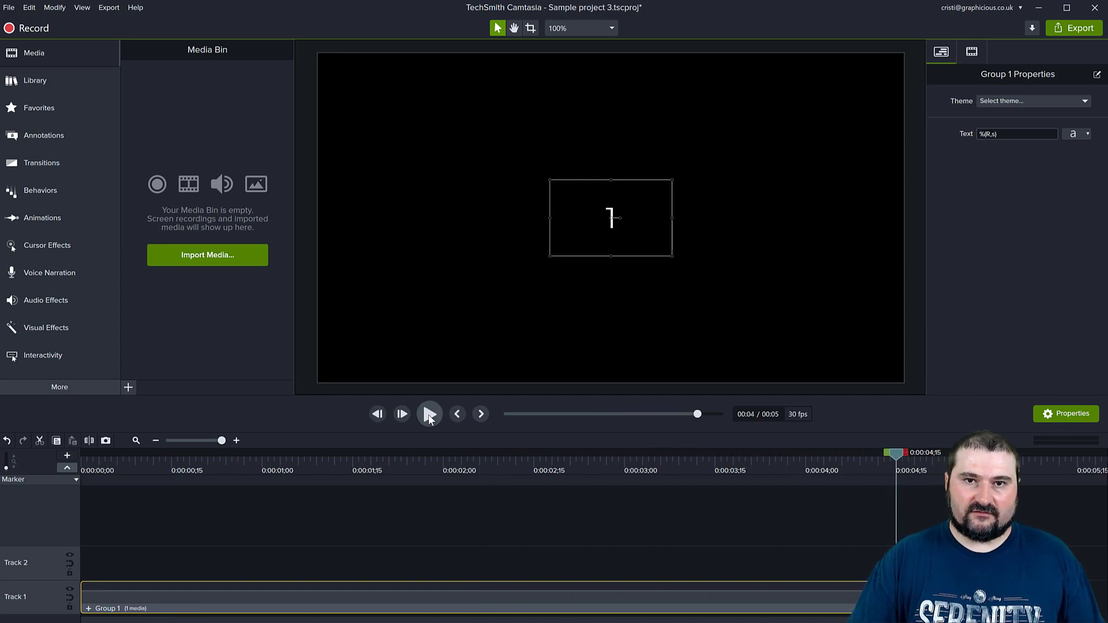
- Move the Group 1 clip to Track 2, starting at 0:00:07;03, and extend its duration to about nine seconds
{"action": "scroll", "coordinate": [554, 542], "scroll_direction": "down", "scroll_amount": 2, "text": "ctrl"}
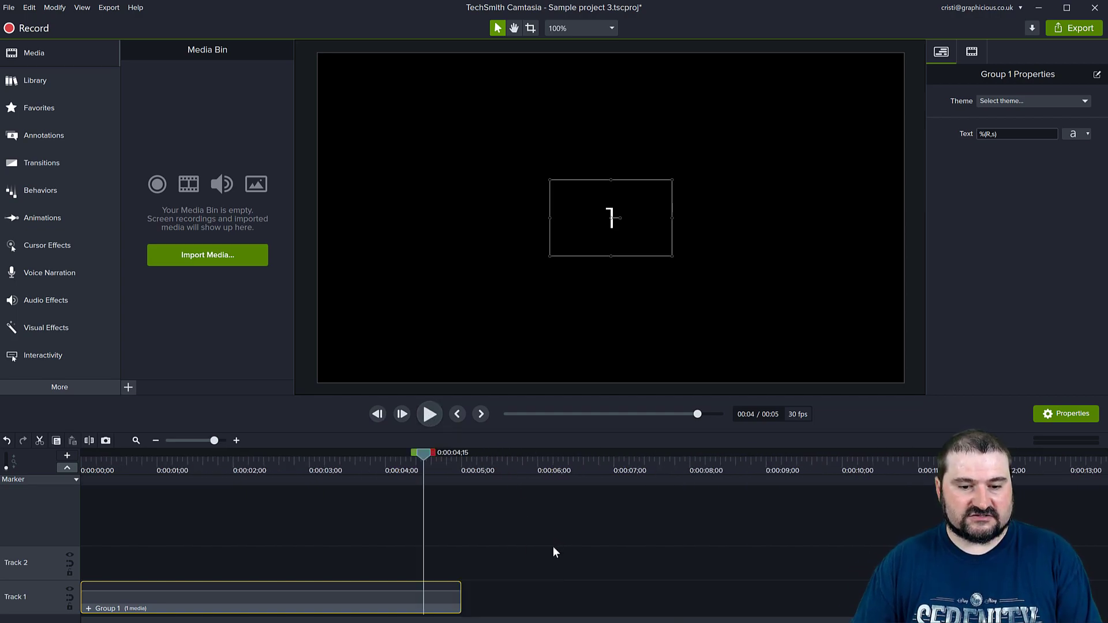
{"action": "scroll", "coordinate": [553, 552], "scroll_direction": "down", "scroll_amount": 1, "text": "ctrl"}
{"action": "mouse_move", "coordinate": [248, 597]}
{"action": "left_mouse_down"}
{"action": "mouse_move", "coordinate": [841, 580]}
{"action": "mouse_move", "coordinate": [472, 598]}
{"action": "mouse_move", "coordinate": [625, 537]}
{"action": "mouse_move", "coordinate": [673, 538]}
{"action": "mouse_move", "coordinate": [556, 555]}
{"action": "mouse_move", "coordinate": [568, 553]}
{"action": "left_mouse_up"}
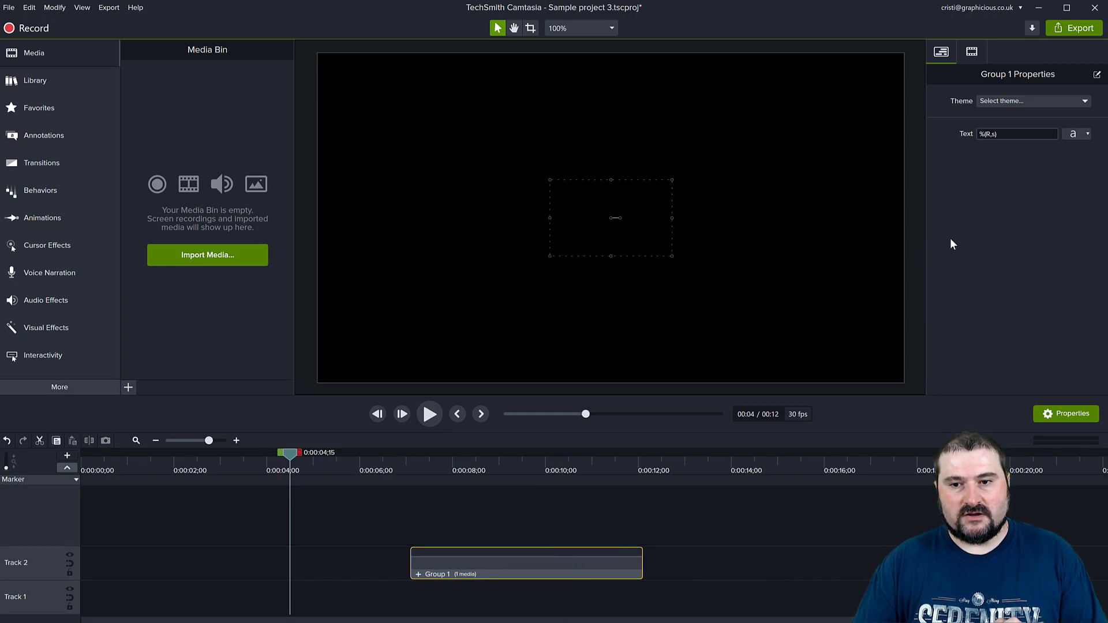
{"action": "left_click_drag", "start_coordinate": [286, 460], "coordinate": [407, 465]}
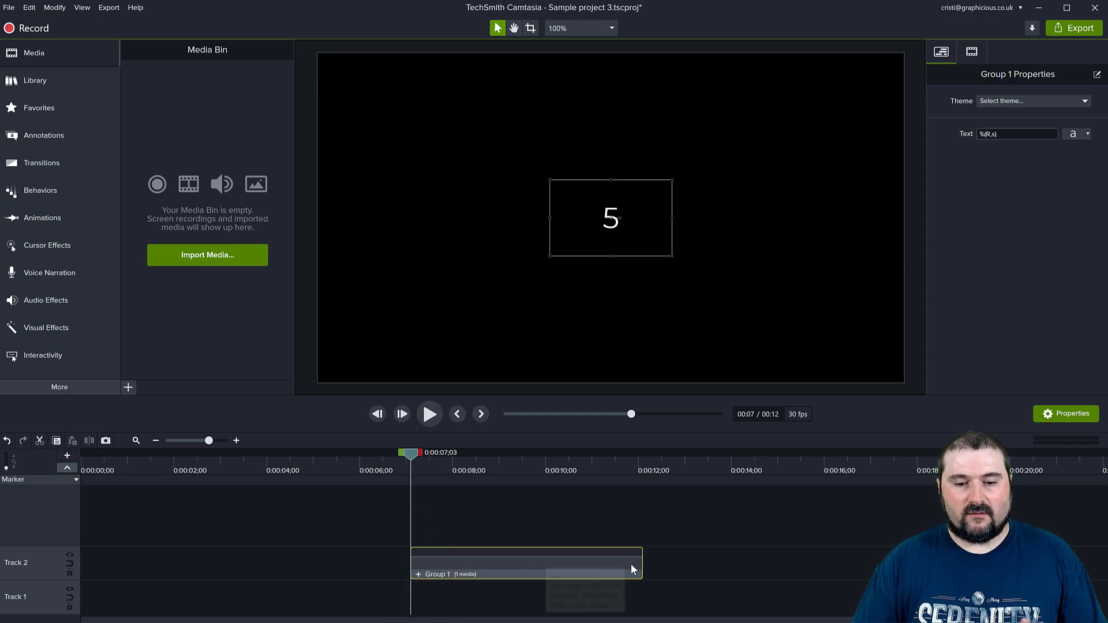
{"action": "left_click_drag", "start_coordinate": [641, 563], "coordinate": [848, 574]}
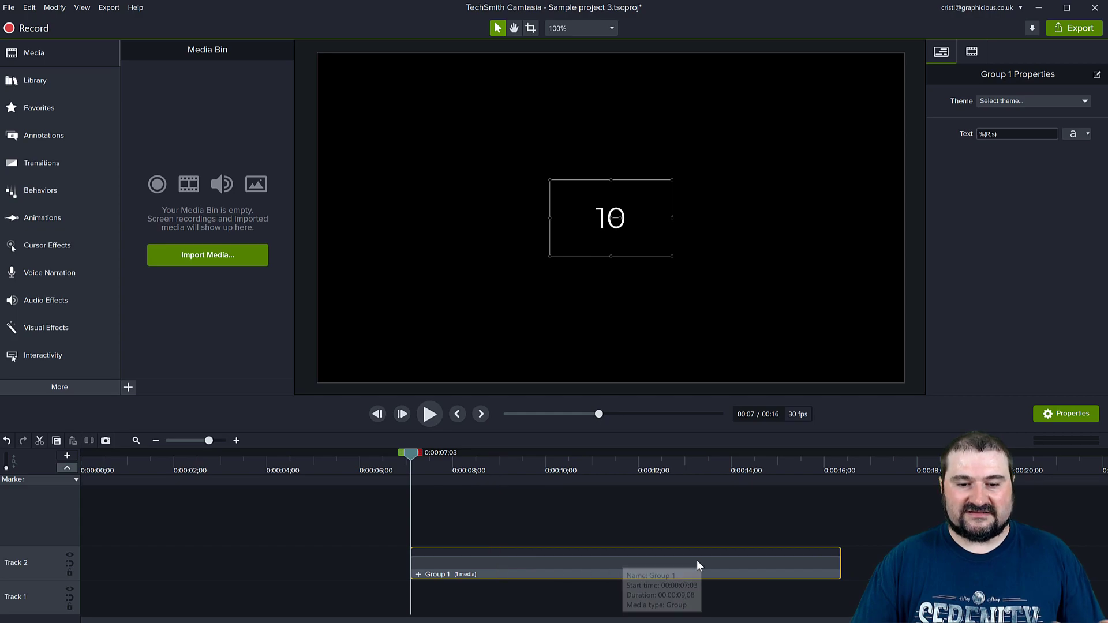
- Play the extended Group 1 countdown for about seven seconds, and return the playhead to the clip's start
{"action": "left_click", "coordinate": [435, 420]}
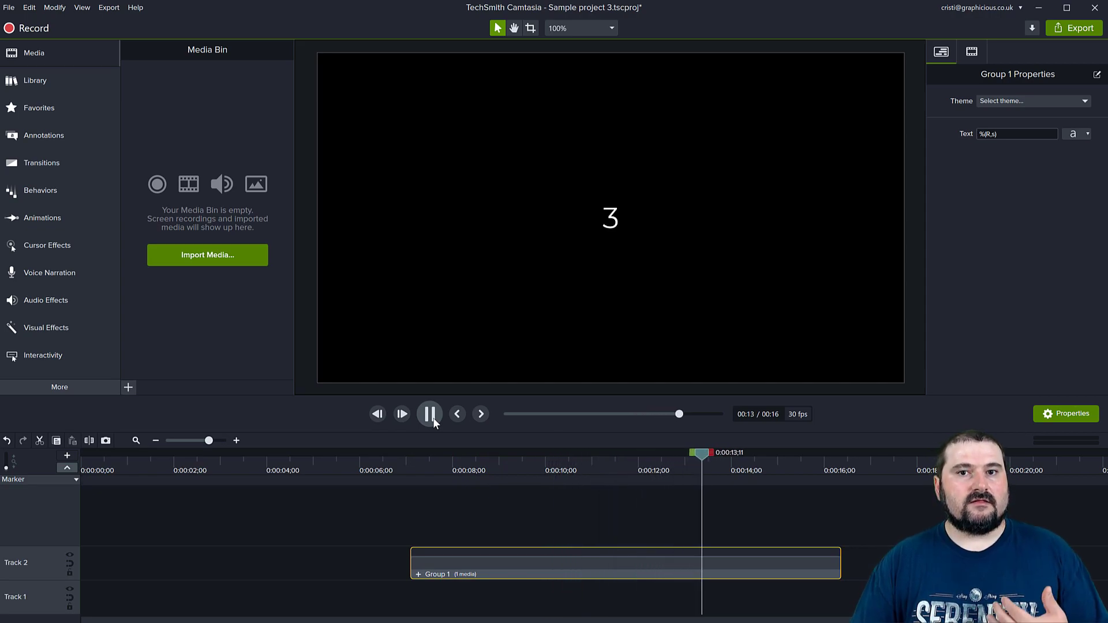
{"action": "left_click", "coordinate": [432, 419]}
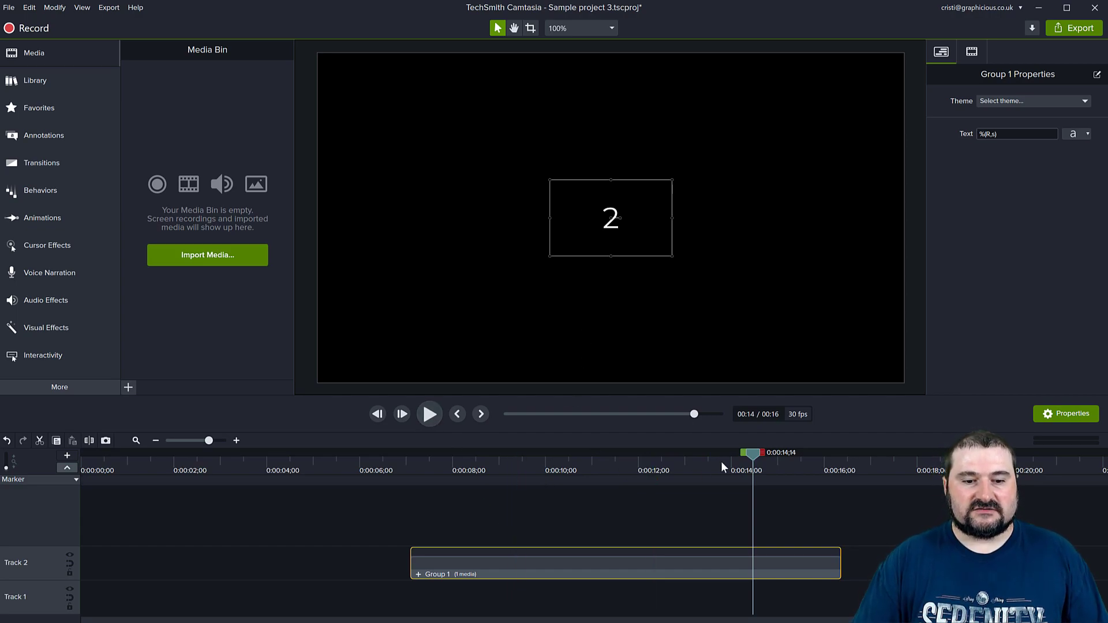
{"action": "left_click_drag", "start_coordinate": [747, 452], "coordinate": [405, 453]}
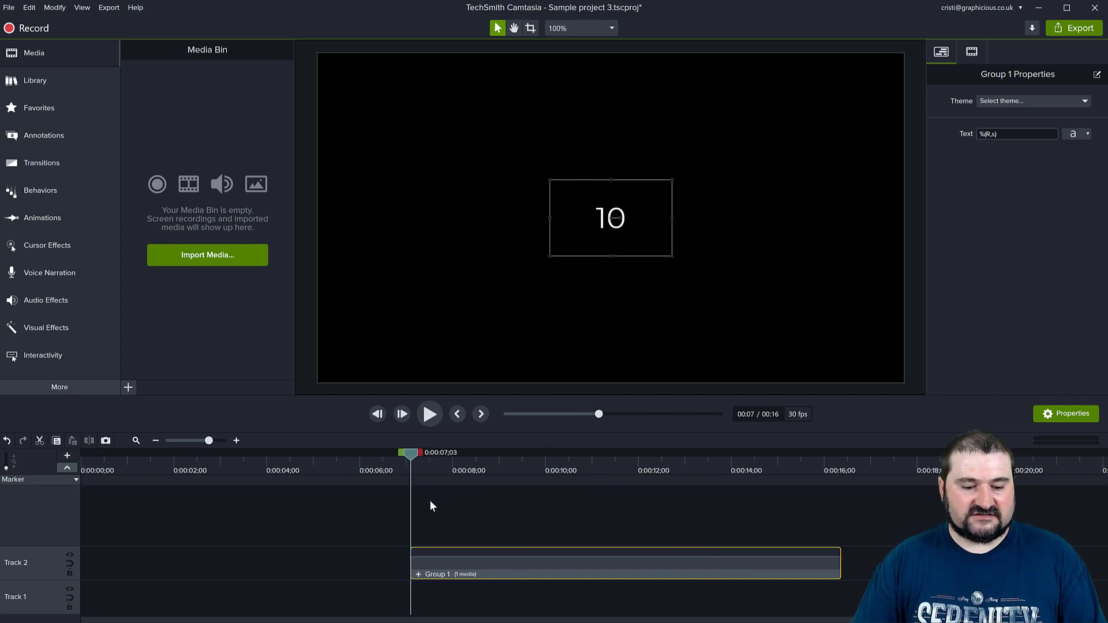
- Duplicate the Group 1 clip at the playhead, and place the Track 2 countdown directly below the other one on the canvas
{"action": "key", "text": "ctrl+c"}
{"action": "key", "text": "ctrl+v"}
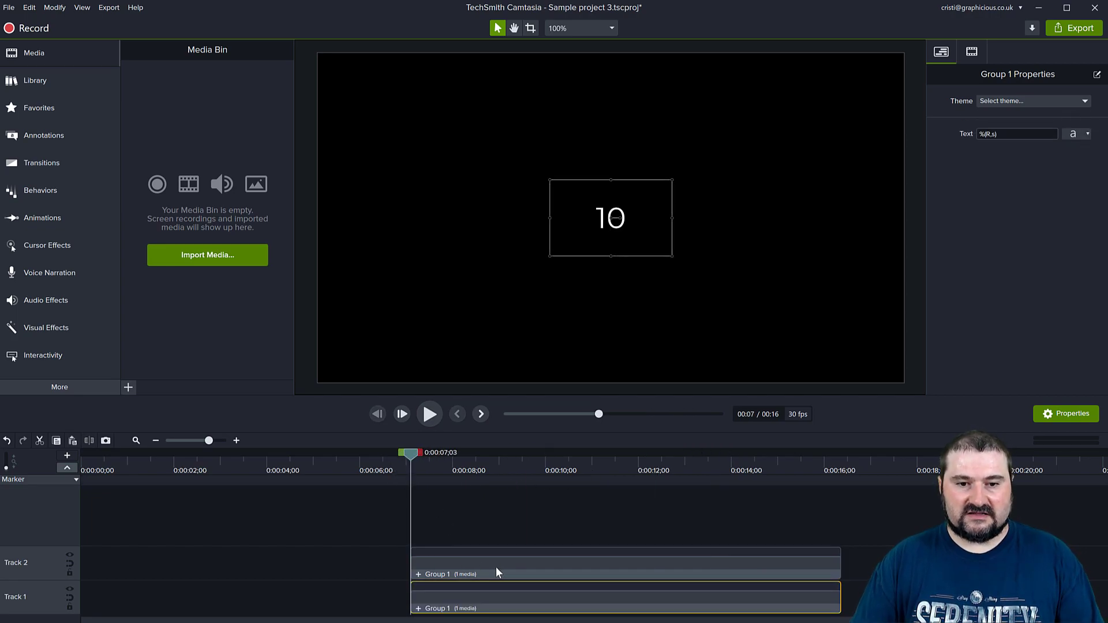
{"action": "left_click_drag", "start_coordinate": [584, 235], "coordinate": [589, 311]}
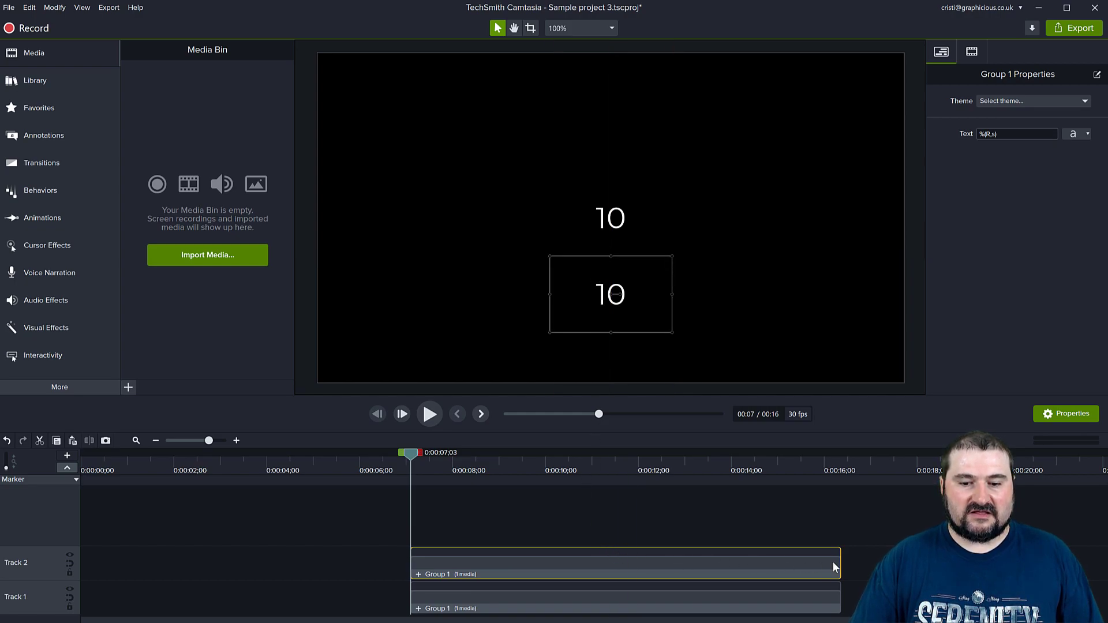
- Shorten the Track 2 Group 1 clip to about five seconds and play both countdowns together for about seven seconds
{"action": "left_click_drag", "start_coordinate": [838, 560], "coordinate": [640, 556]}
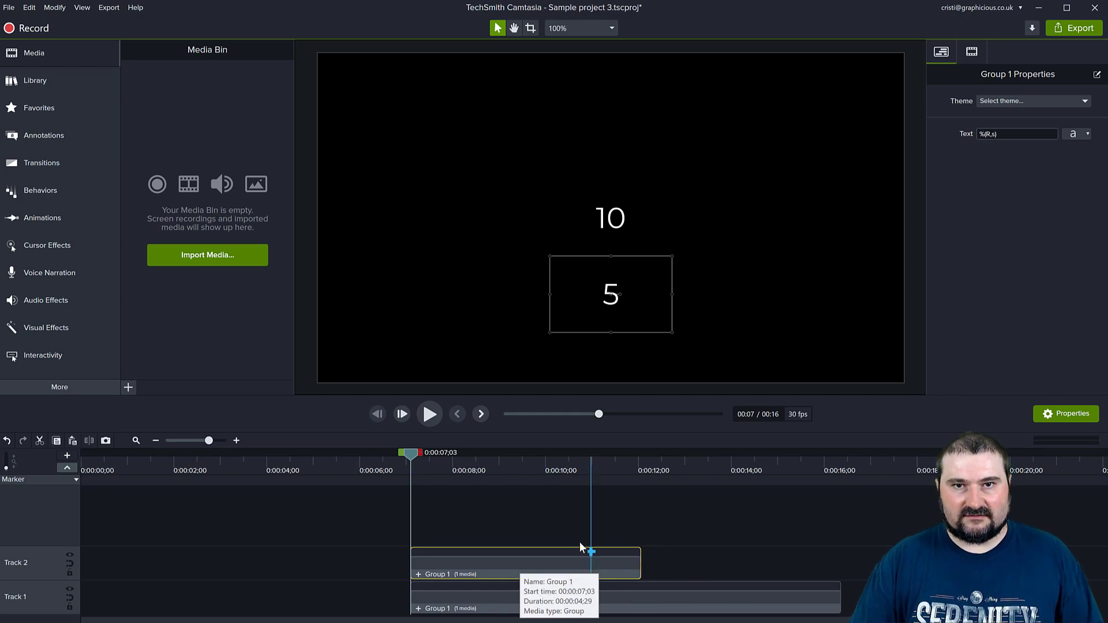
{"action": "left_click", "coordinate": [429, 414]}
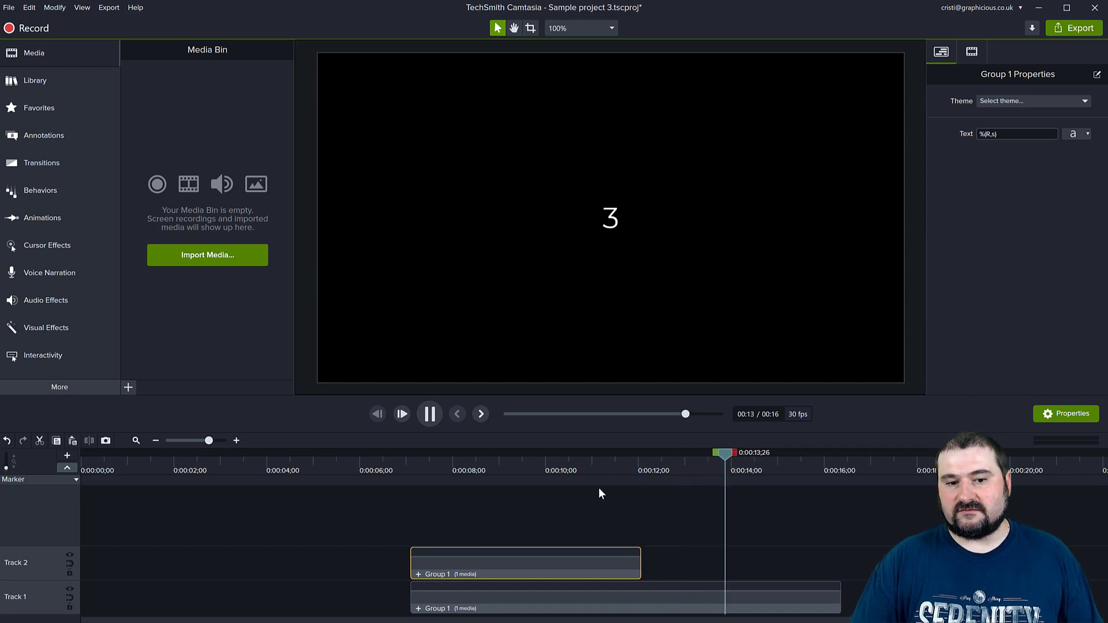
{"action": "left_click", "coordinate": [437, 420]}
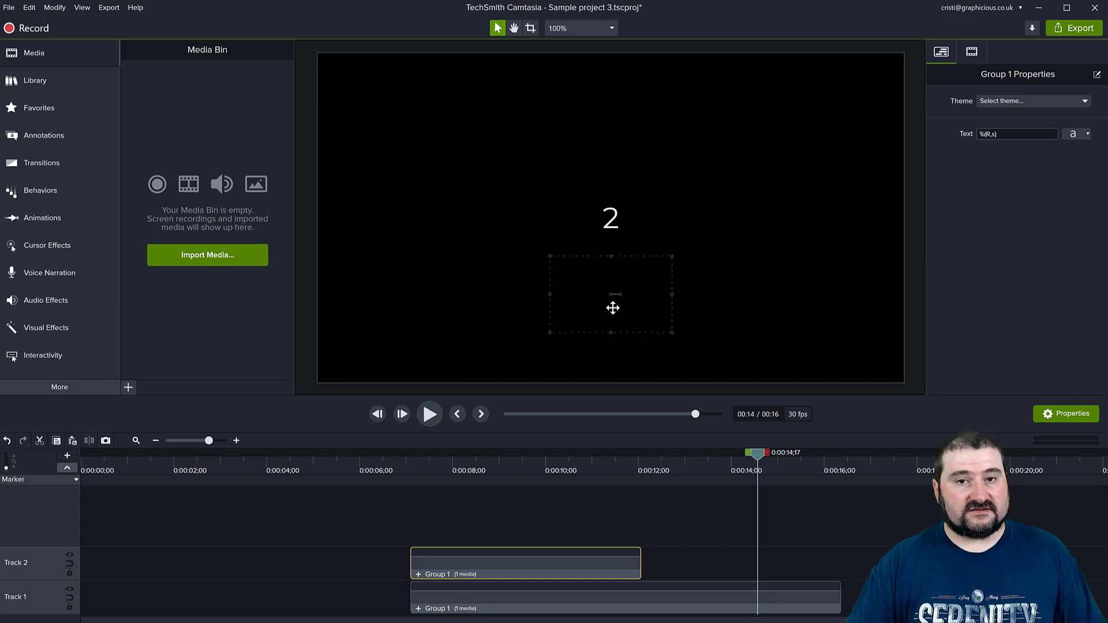
- Open the Track 2 group at about 0:00:09;29 and set its text callout's font color to red
{"action": "left_click", "coordinate": [418, 575]}
{"action": "left_click", "coordinate": [484, 612]}
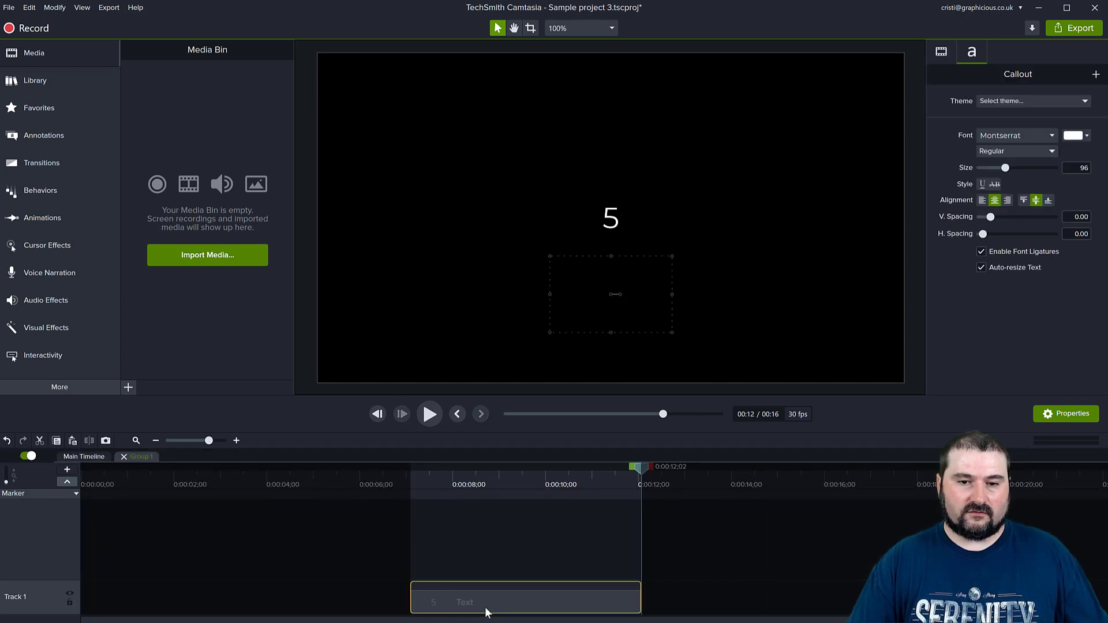
{"action": "left_click", "coordinate": [544, 482]}
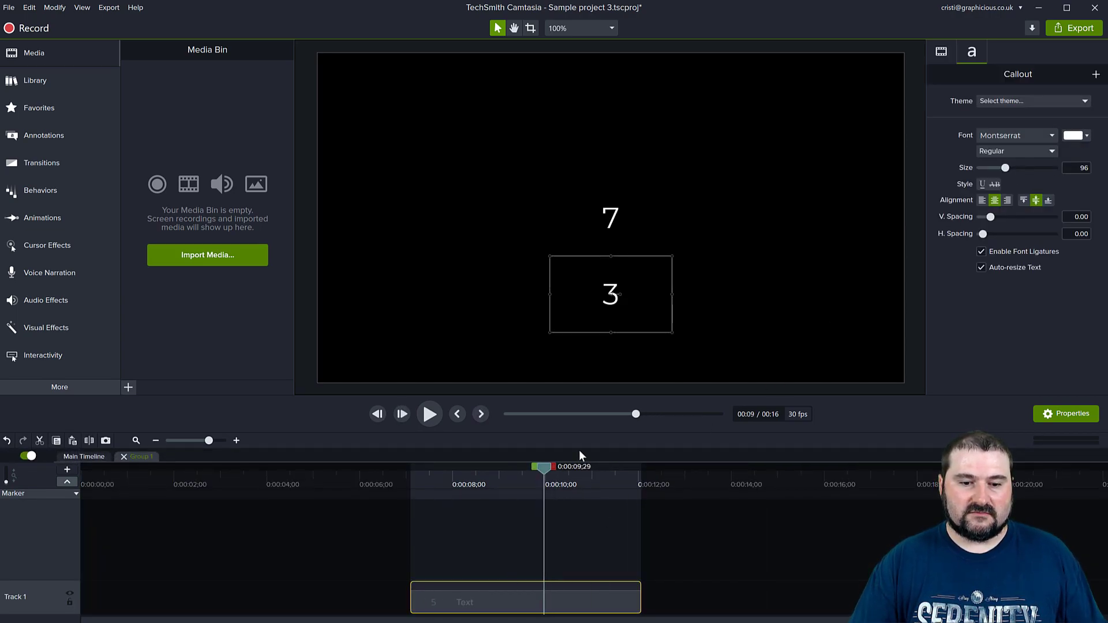
{"action": "left_click", "coordinate": [1082, 142]}
{"action": "left_click", "coordinate": [1096, 195]}
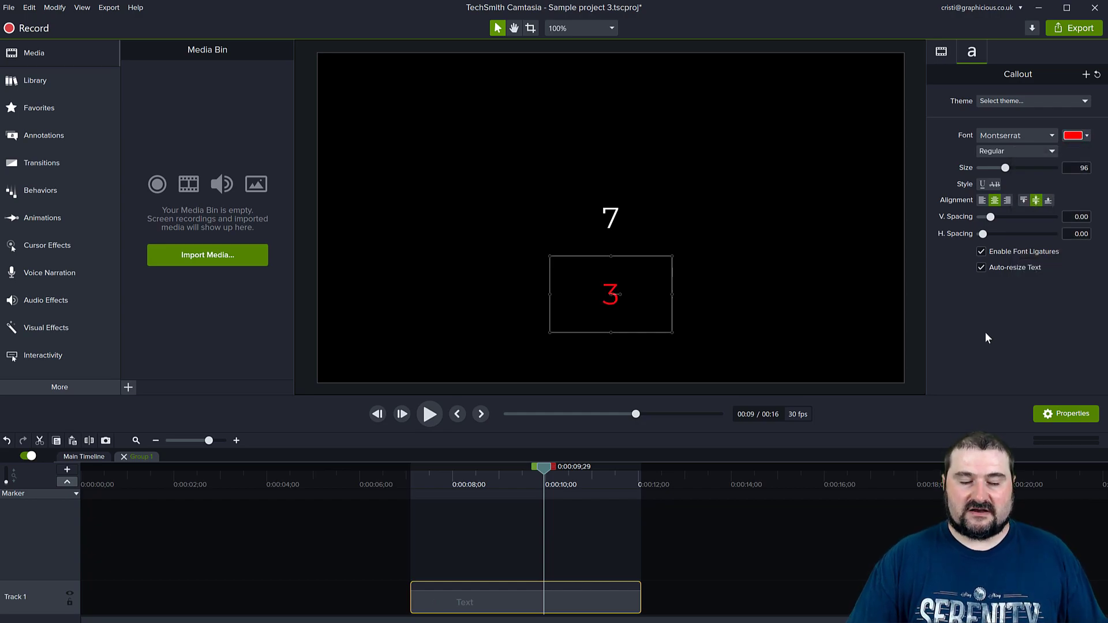
- Move the playhead to 0:00:09;17 and set the callout's font color to very light grey
{"action": "mouse_move", "coordinate": [542, 472]}
{"action": "left_mouse_down"}
{"action": "mouse_move", "coordinate": [479, 472]}
{"action": "mouse_move", "coordinate": [565, 484]}
{"action": "mouse_move", "coordinate": [527, 487]}
{"action": "left_mouse_up"}
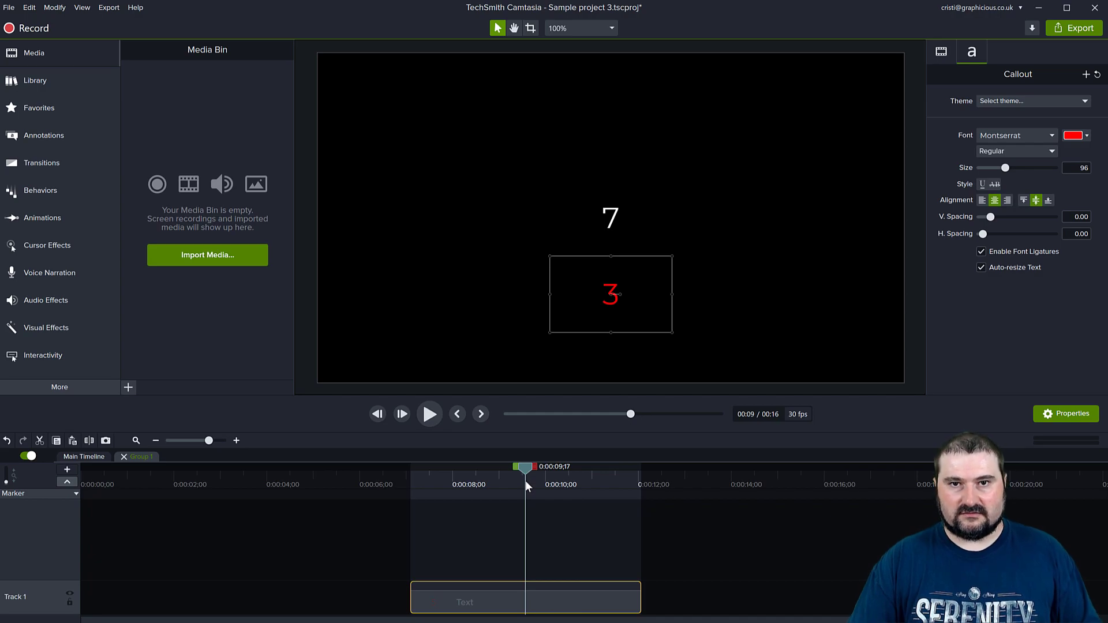
{"action": "left_click", "coordinate": [1079, 137]}
{"action": "left_click", "coordinate": [1024, 198]}
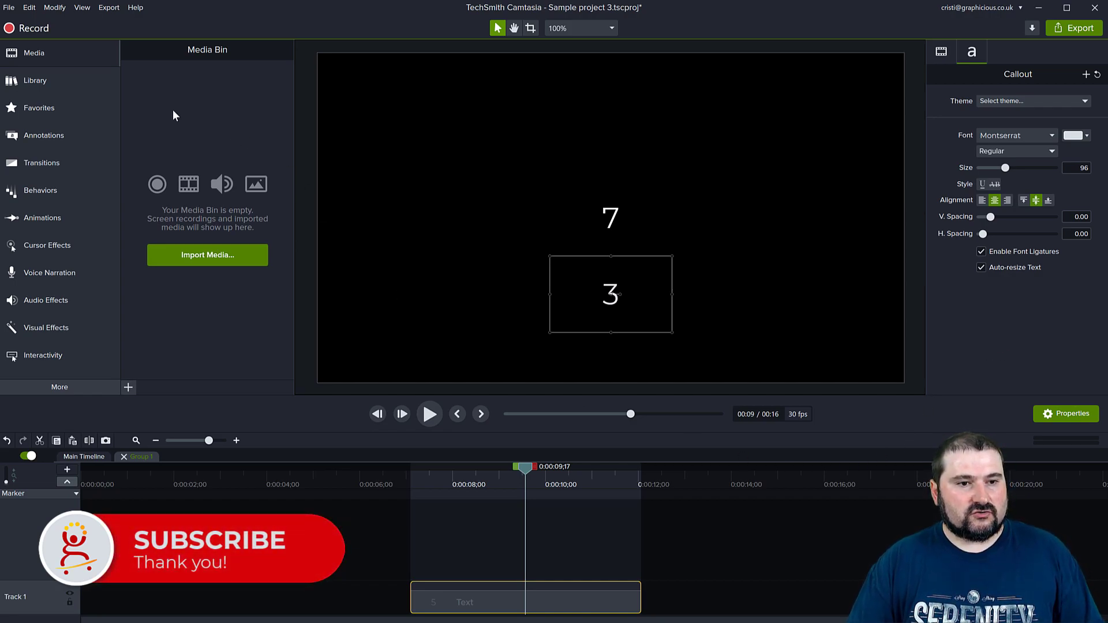
- Show the Counters library, and rename the Track 2 group on the main timeline as Countdown timer
{"action": "left_click", "coordinate": [45, 82]}
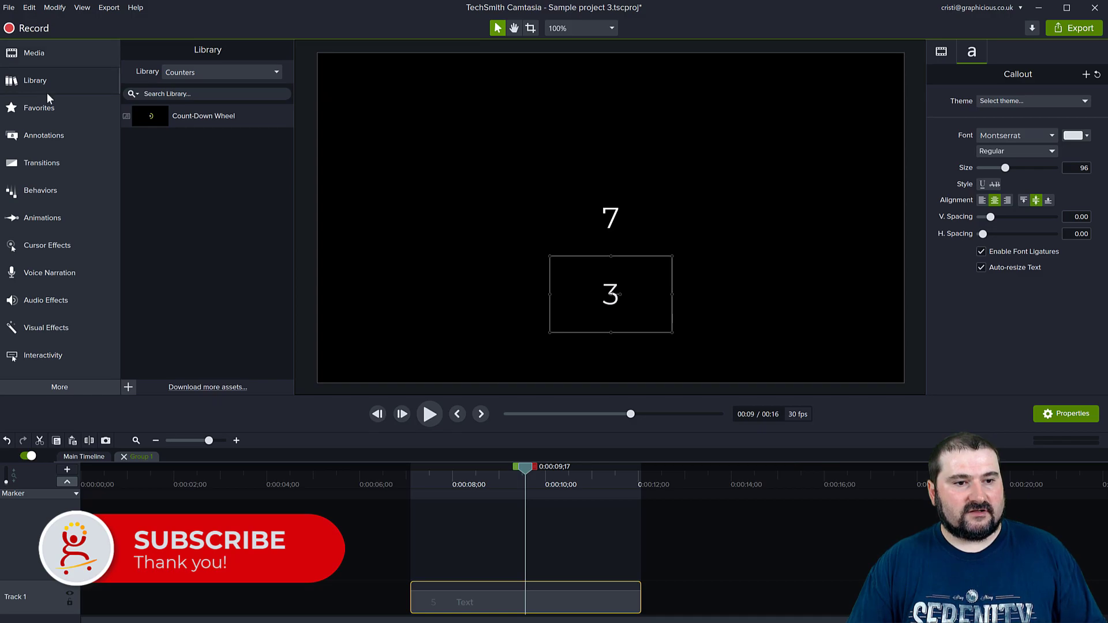
{"action": "left_click", "coordinate": [160, 118]}
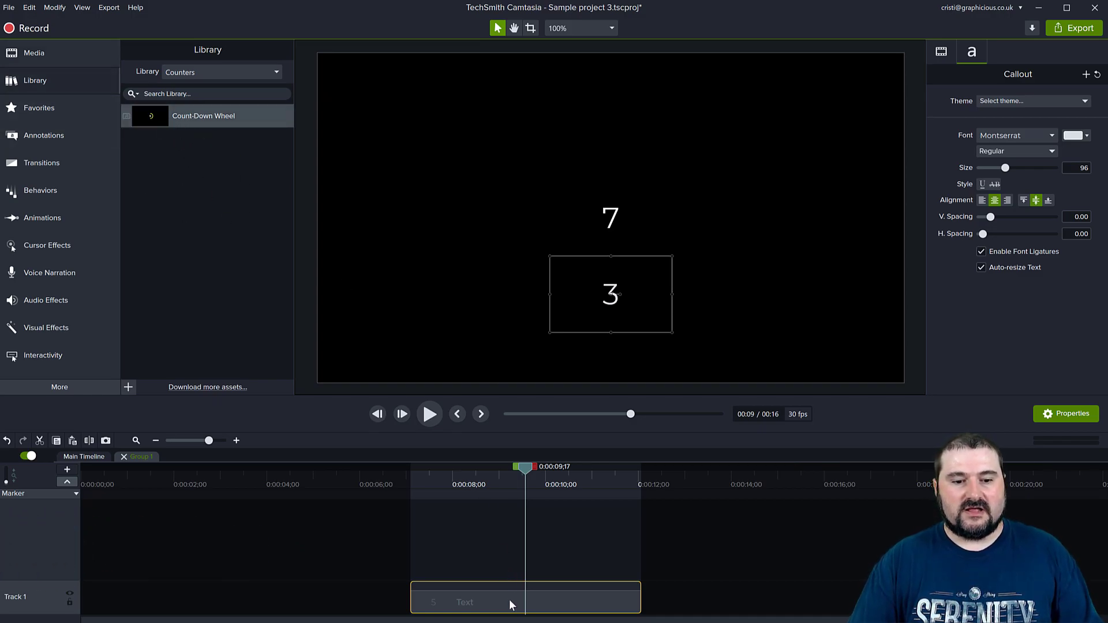
{"action": "left_click", "coordinate": [81, 456]}
{"action": "mouse_move", "coordinate": [440, 563]}
{"action": "left_mouse_down"}
{"action": "mouse_move", "coordinate": [468, 569]}
{"action": "mouse_move", "coordinate": [442, 573]}
{"action": "left_mouse_up"}
{"action": "right_click", "coordinate": [442, 573]}
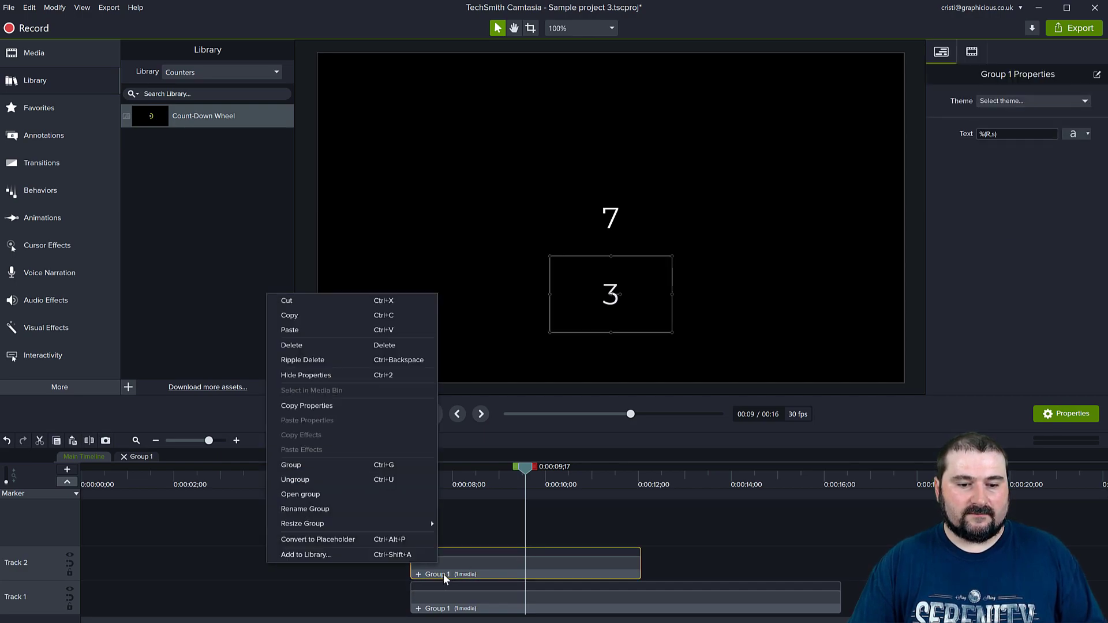
{"action": "left_click", "coordinate": [303, 510]}
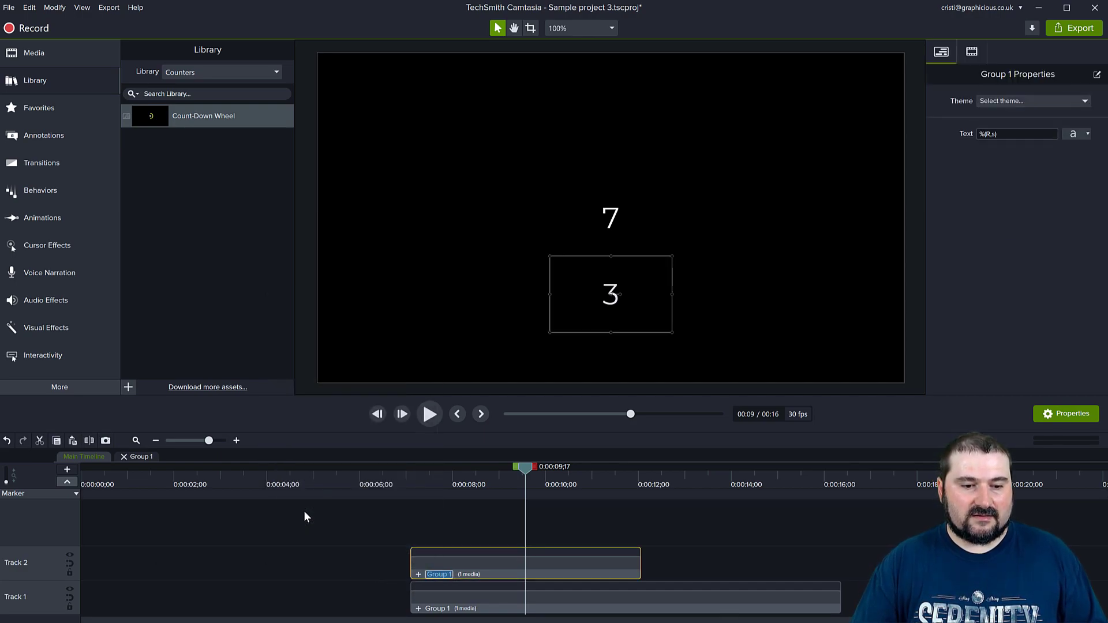
{"action": "type", "text": "Cou"}
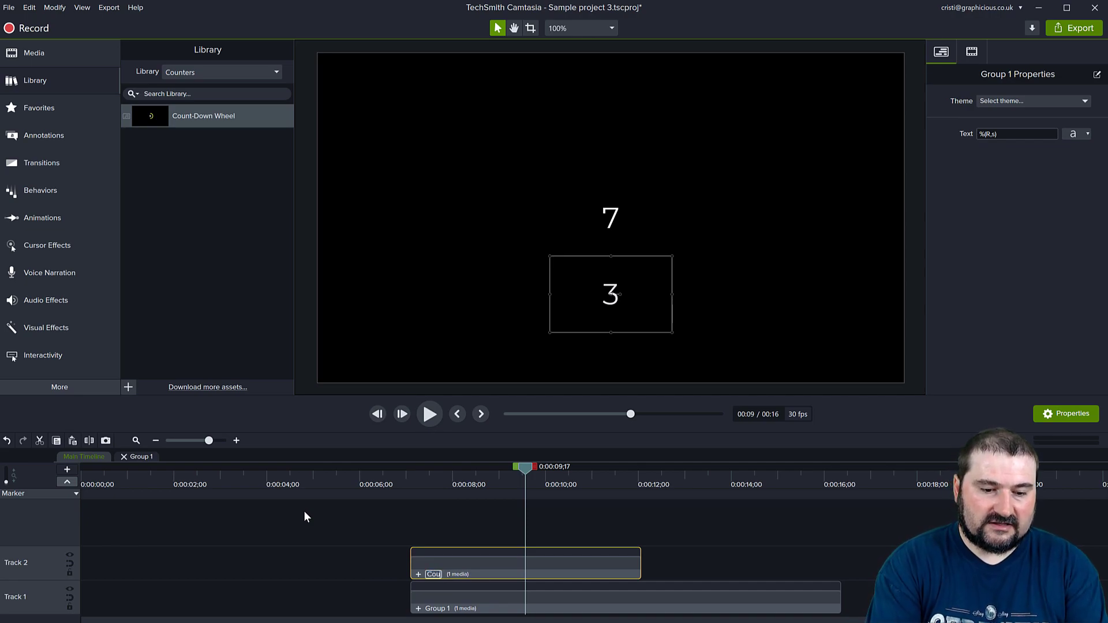
{"action": "type", "text": "ntdown timer"}
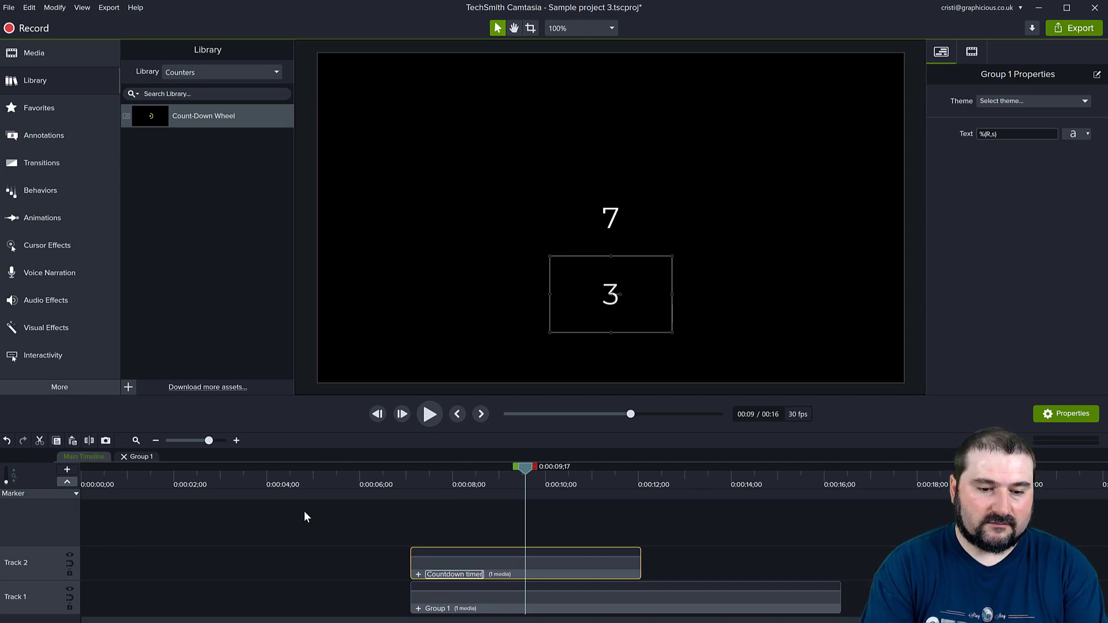
{"action": "key", "text": "Return"}
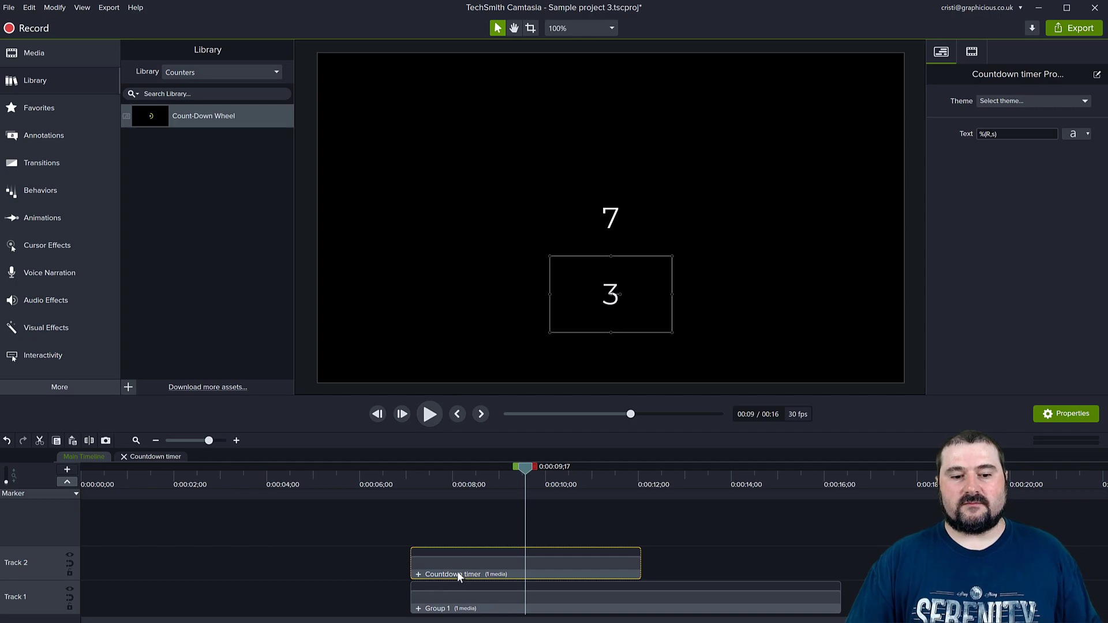
- Delete the Group 1 clip from Track 1 and move the playhead to 0:00:10;05
{"action": "left_click", "coordinate": [497, 596]}
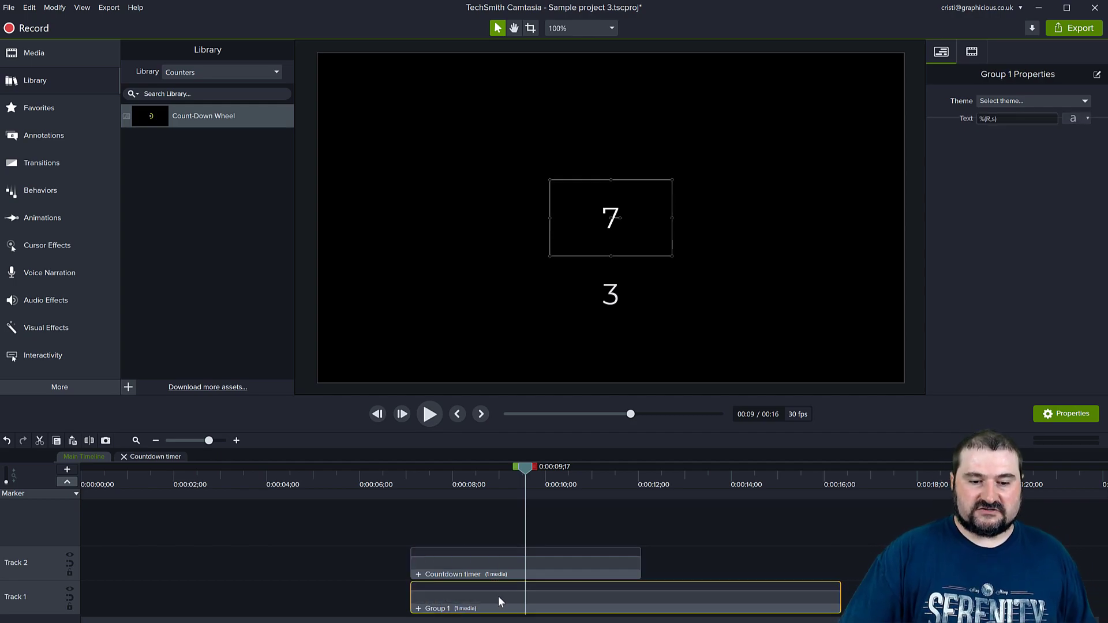
{"action": "key", "text": "Delete"}
{"action": "left_click_drag", "start_coordinate": [523, 469], "coordinate": [550, 487]}
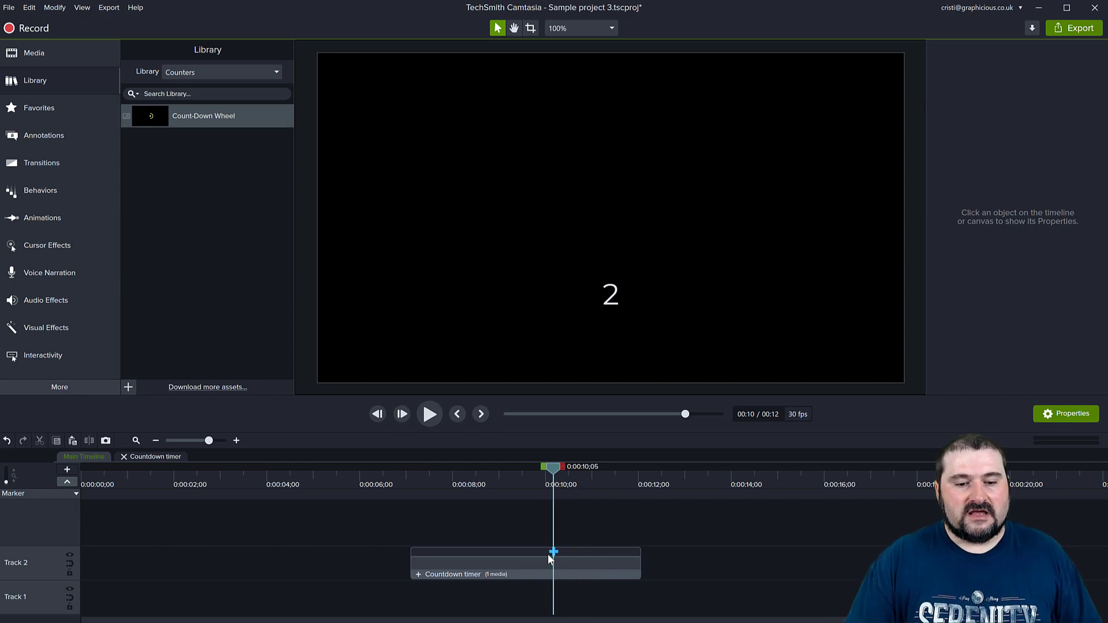
- Add the Countdown timer group to the Counters library under its own name, using the canvas size
{"action": "left_click", "coordinate": [535, 562]}
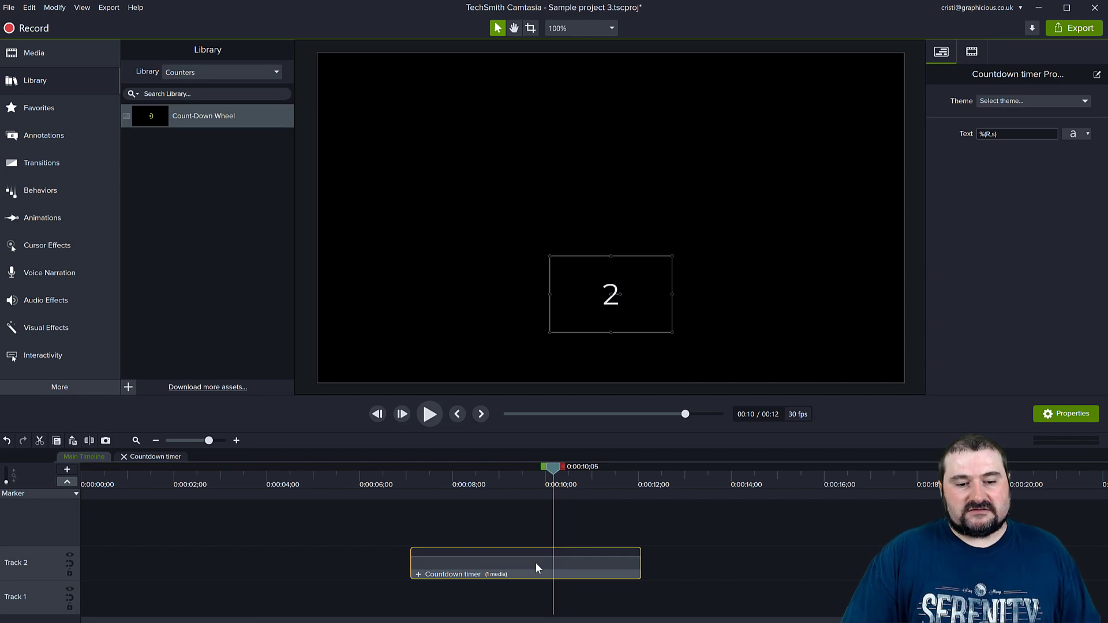
{"action": "right_click", "coordinate": [536, 562]}
{"action": "left_click", "coordinate": [453, 544]}
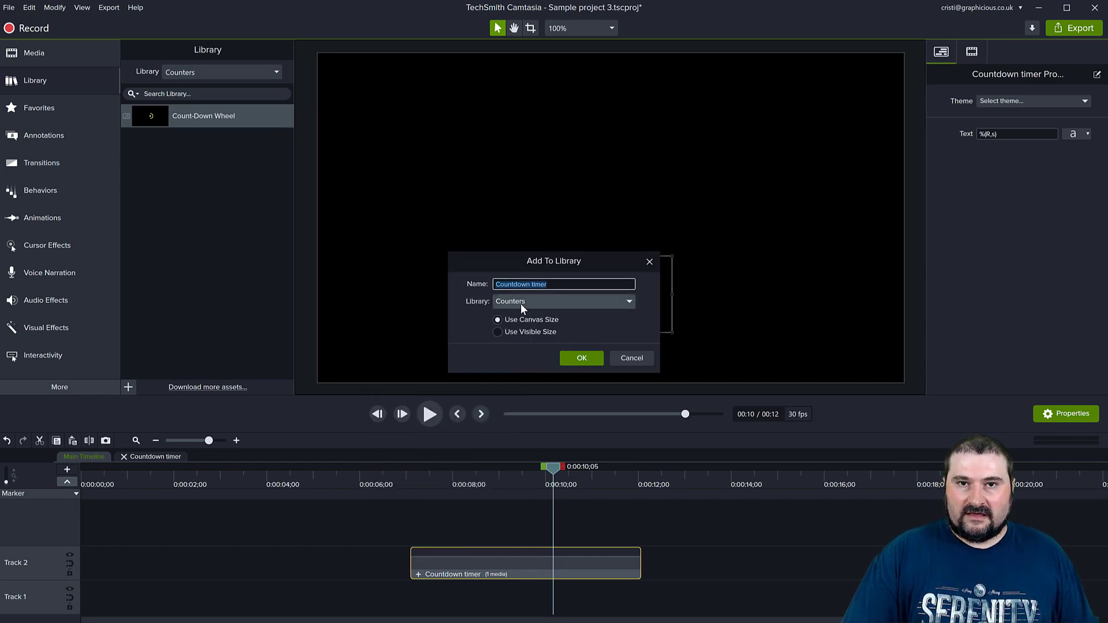
{"action": "left_click", "coordinate": [582, 359]}
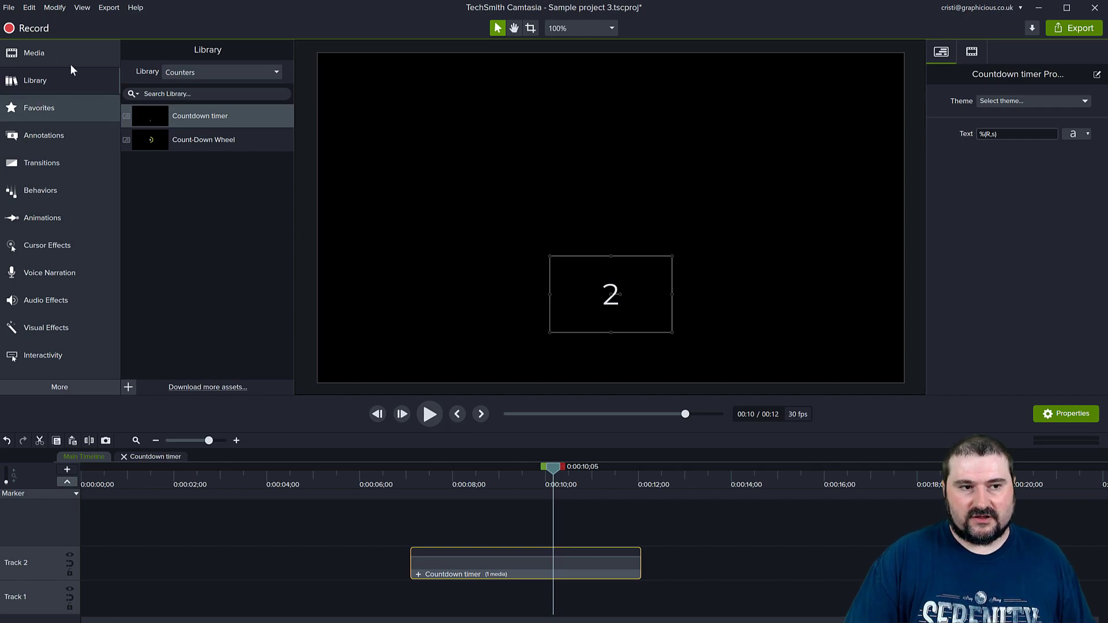
- Start a new project without saving the changes to Sample project 3.tscproj
{"action": "left_click", "coordinate": [9, 8]}
{"action": "left_click", "coordinate": [79, 23]}
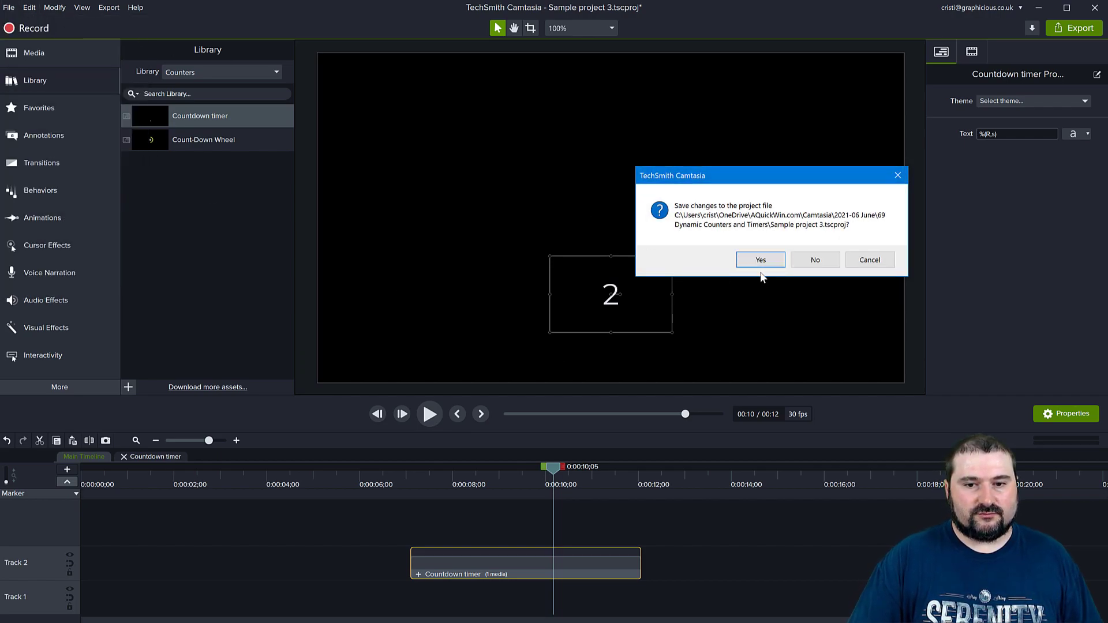
{"action": "left_click", "coordinate": [813, 261]}
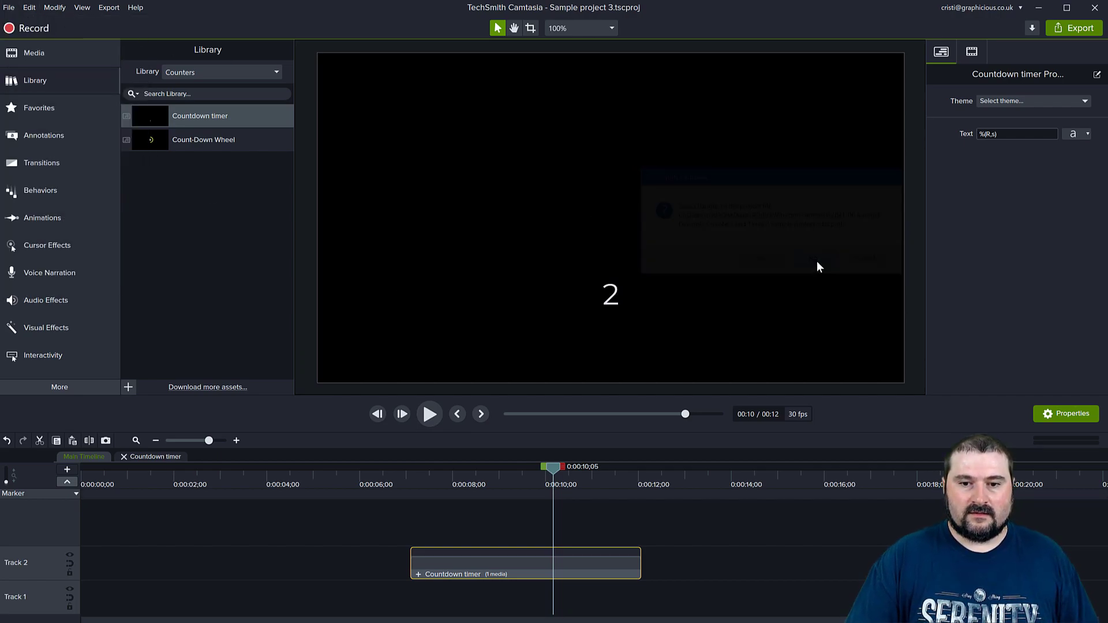
- Place the Countdown timer asset from the Counters library on the canvas and play it for about one second
{"action": "left_click", "coordinate": [38, 81]}
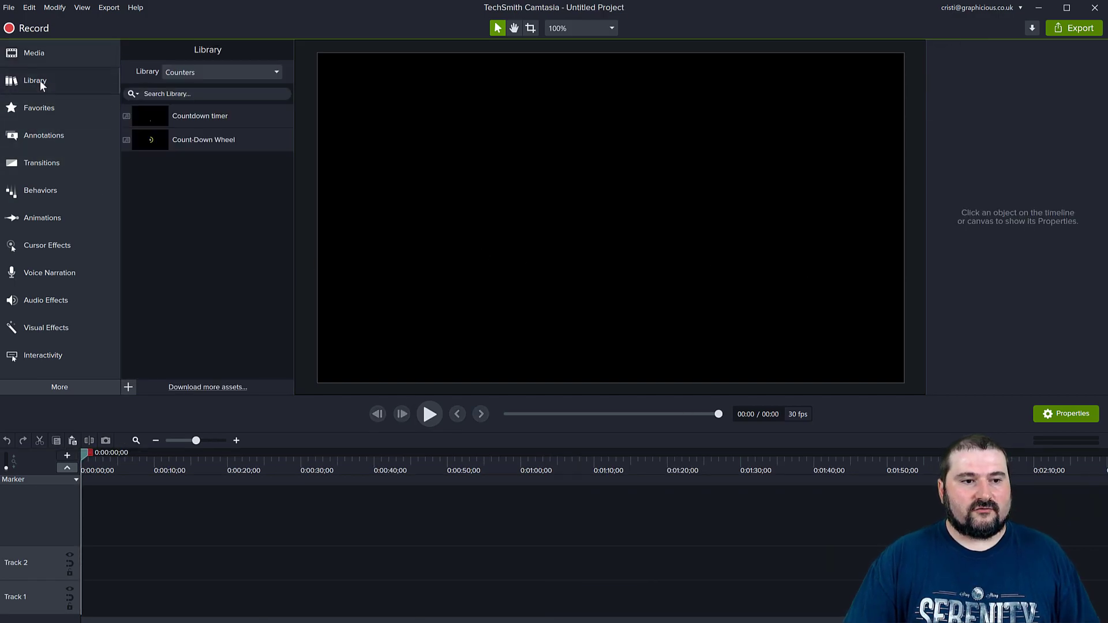
{"action": "left_click_drag", "start_coordinate": [155, 119], "coordinate": [609, 219]}
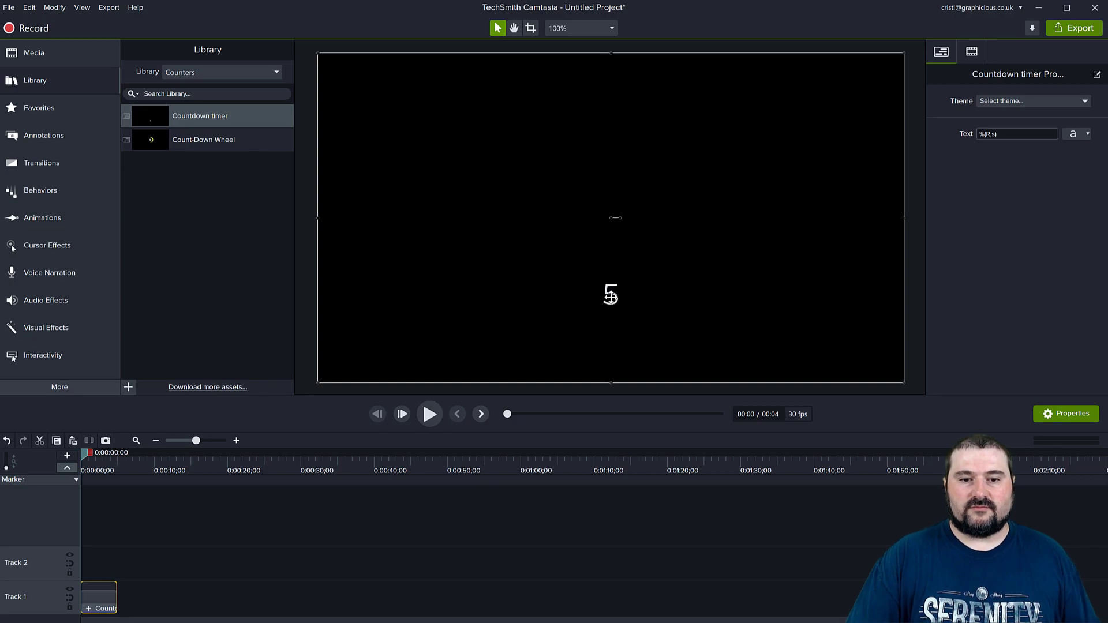
{"action": "left_click", "coordinate": [431, 414]}
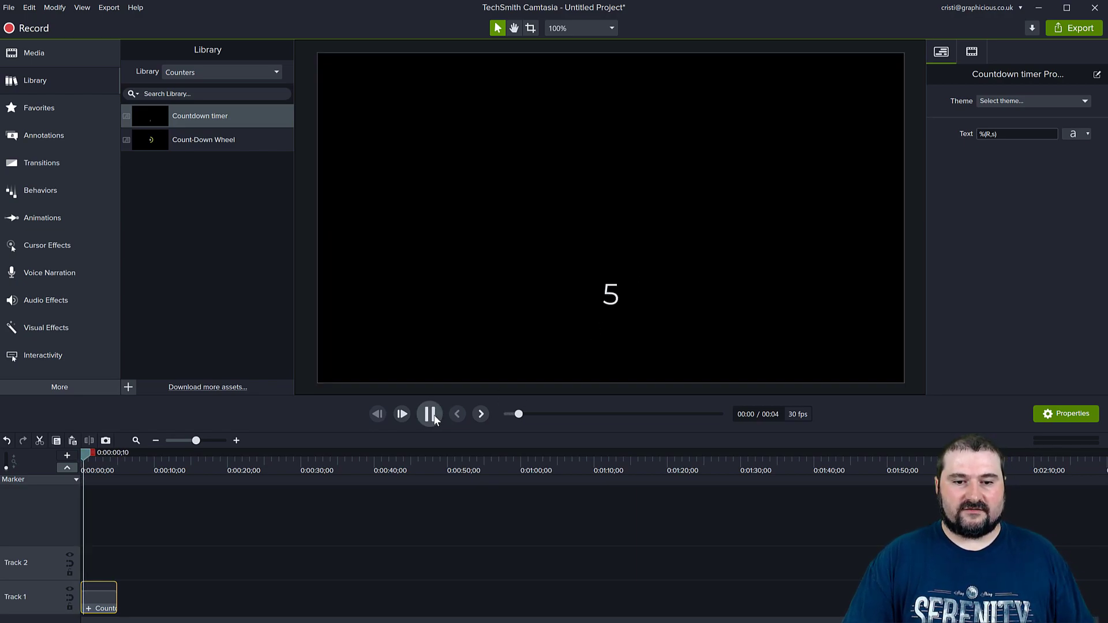
{"action": "key", "text": "space"}
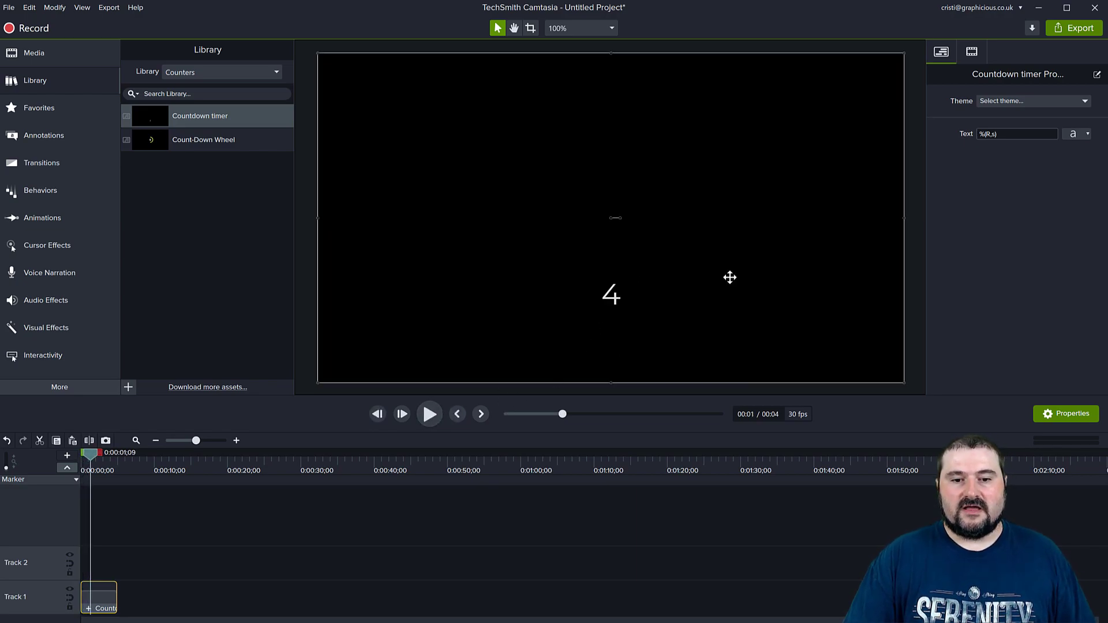
- Inside the Countdown timer group, set the number's font to Montserrat Bold and move it to the canvas centre
{"action": "double_click", "coordinate": [611, 294]}
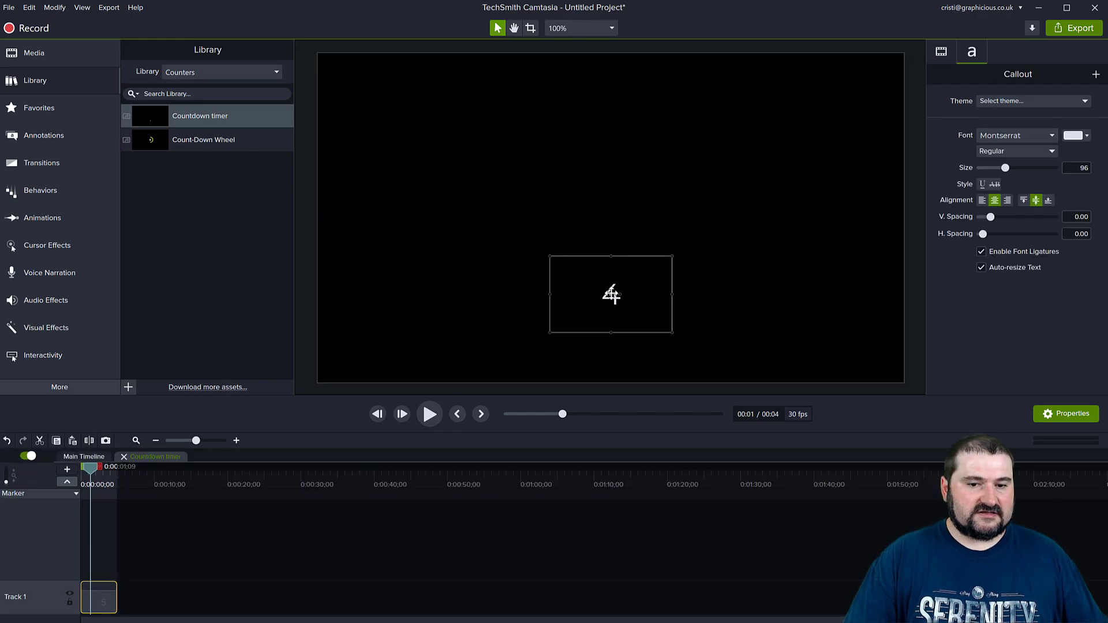
{"action": "left_click", "coordinate": [1048, 150]}
{"action": "left_click", "coordinate": [996, 188]}
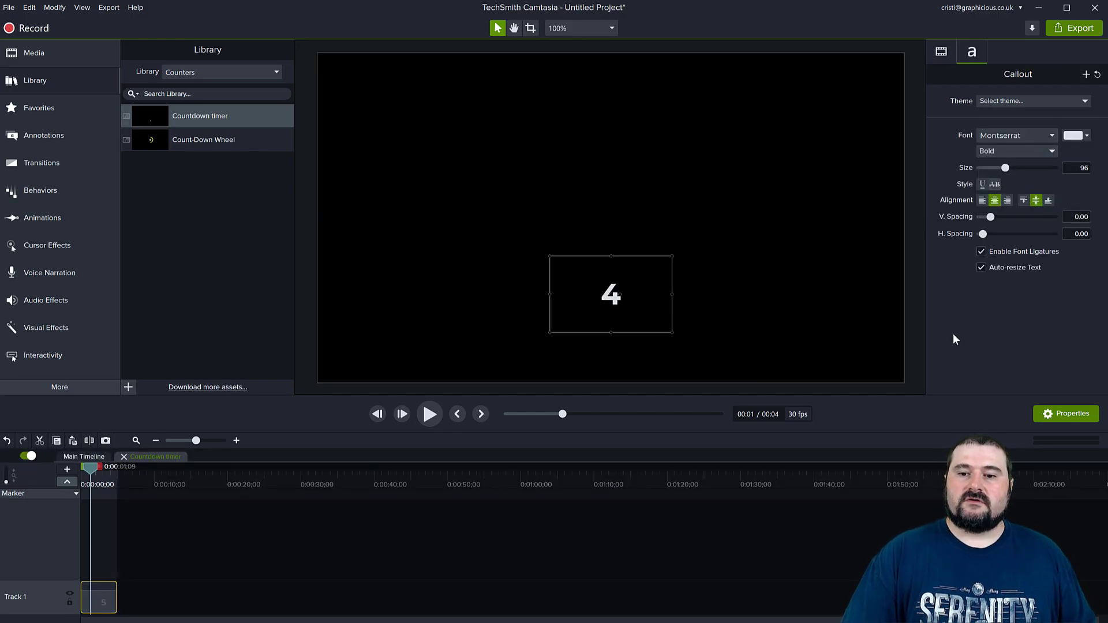
{"action": "left_click_drag", "start_coordinate": [611, 296], "coordinate": [613, 224]}
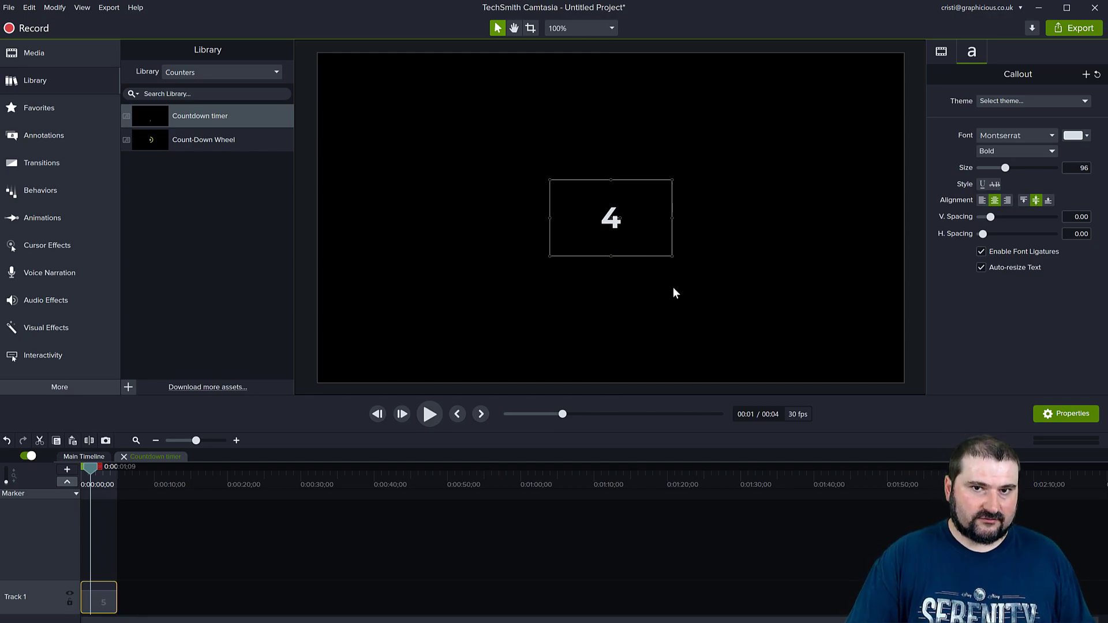
- Return to the main timeline and extend the Countdown timer clip on Track 1 to about 41 seconds
{"action": "left_click", "coordinate": [77, 455]}
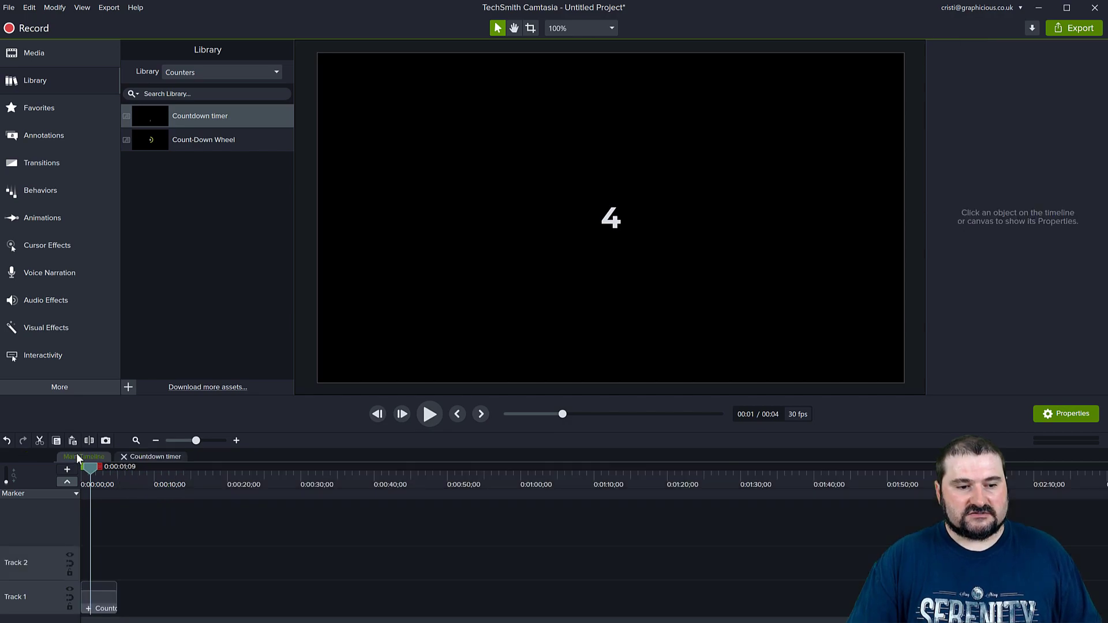
{"action": "left_click", "coordinate": [105, 601]}
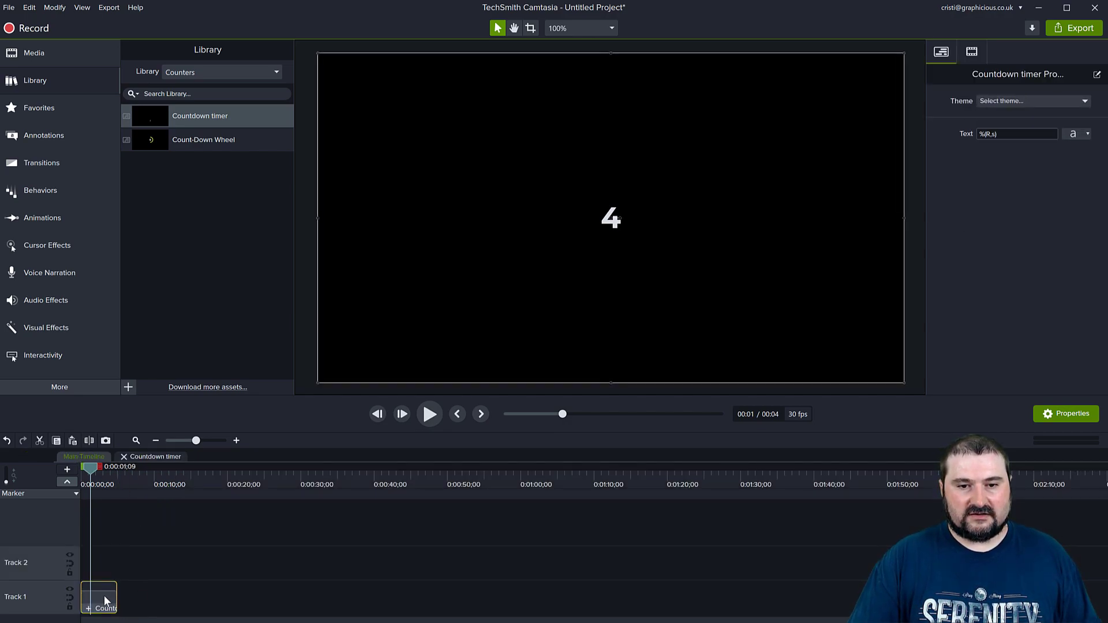
{"action": "left_click_drag", "start_coordinate": [117, 598], "coordinate": [383, 597]}
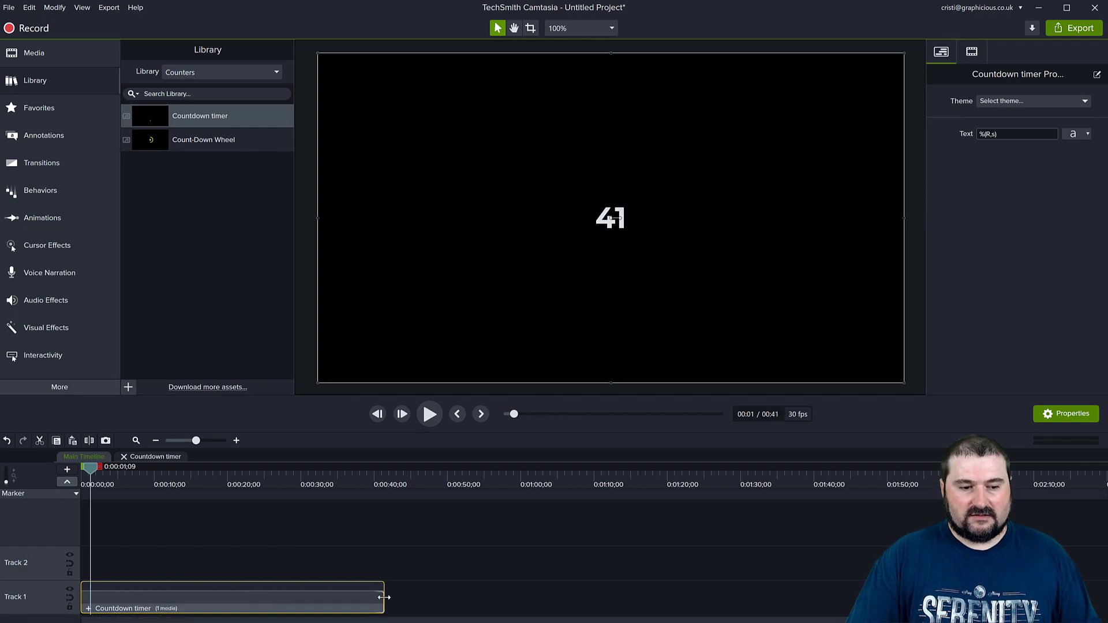
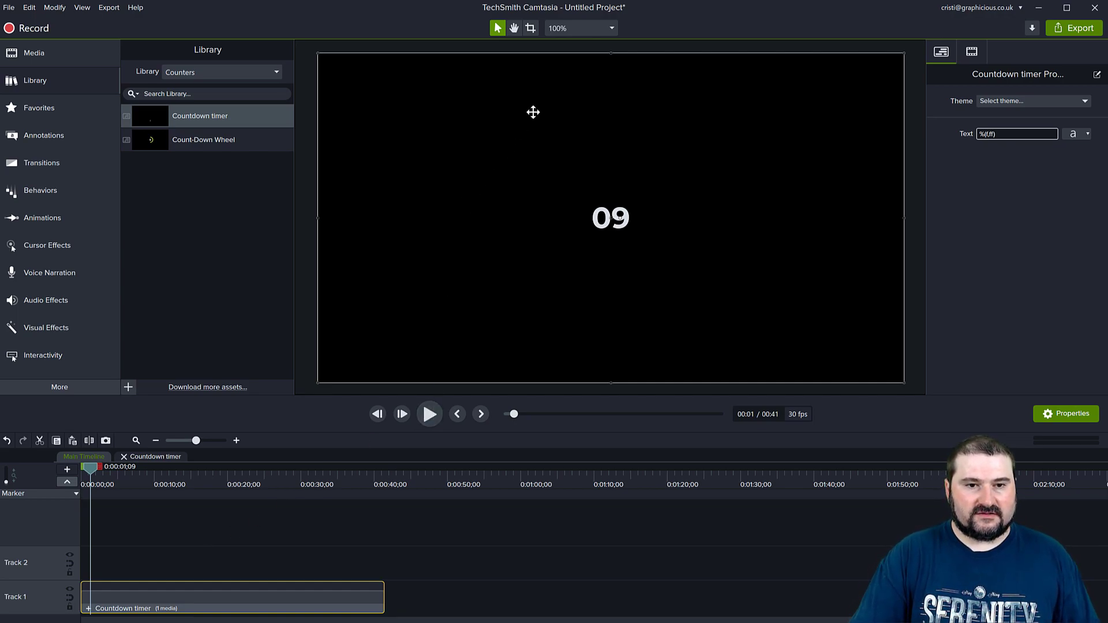
- Check the frame rate in the project settings and close them without applying changes
{"action": "left_click", "coordinate": [583, 32]}
{"action": "left_click", "coordinate": [538, 178]}
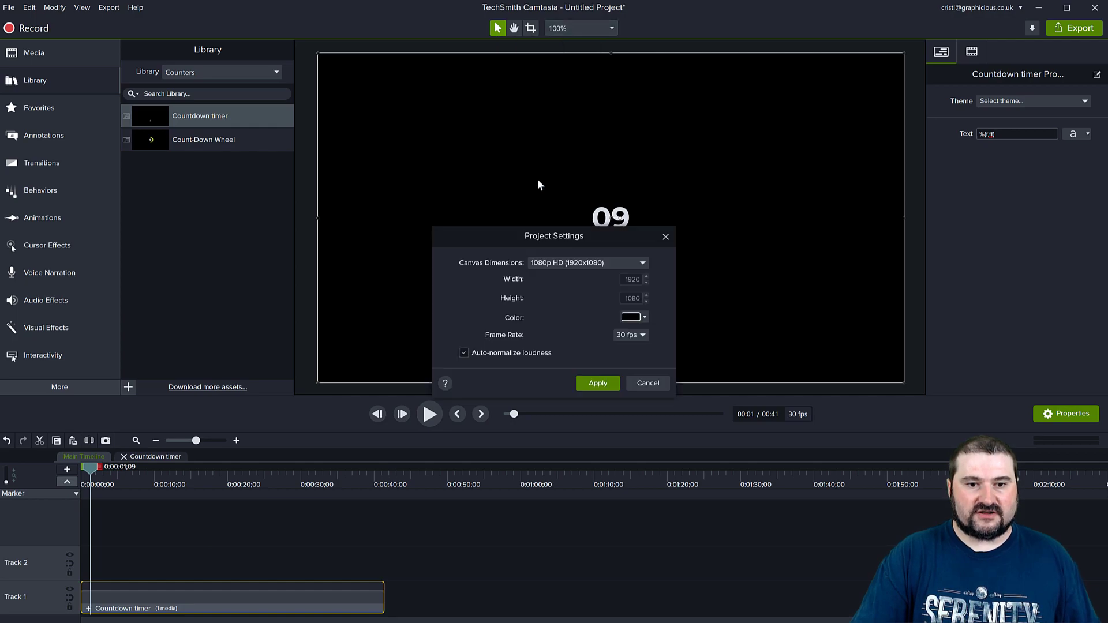
{"action": "left_click", "coordinate": [639, 383]}
- Examine the frame counter by stepping frame by frame around 0:00:02;00 and playing it on to about six seconds
{"action": "left_click", "coordinate": [430, 414]}
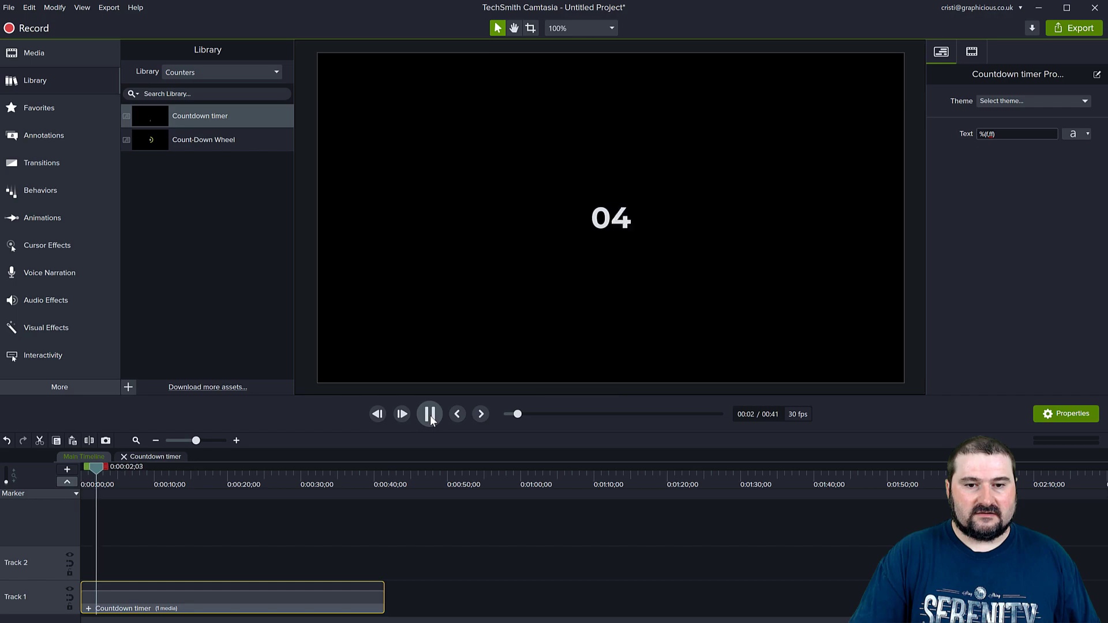
{"action": "left_click", "coordinate": [431, 414]}
{"action": "left_click", "coordinate": [377, 414]}
{"action": "left_click", "coordinate": [377, 413]}
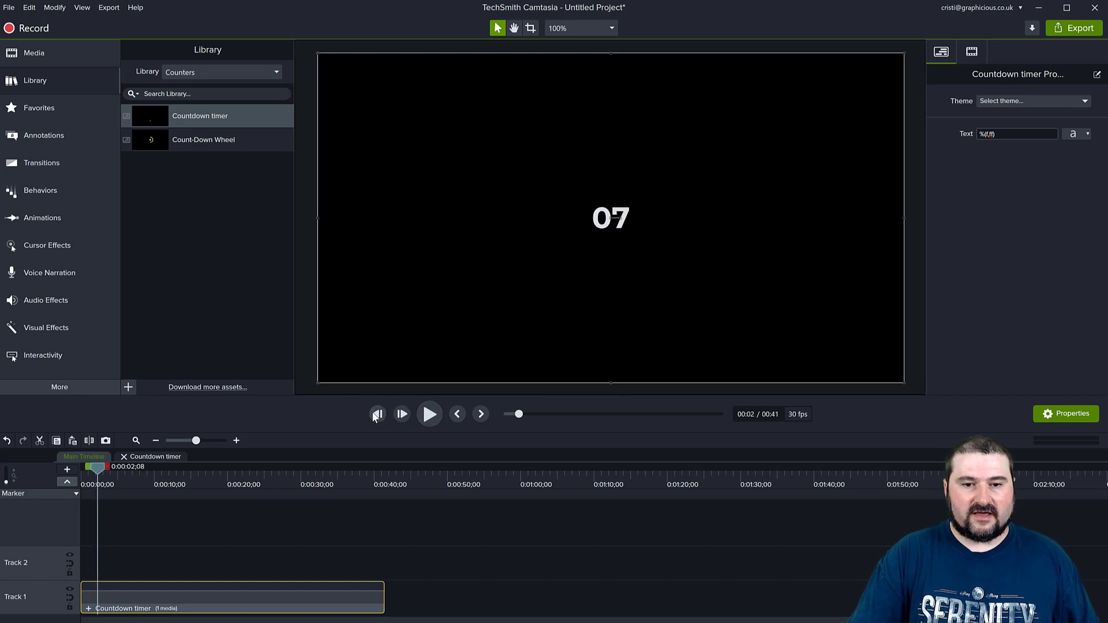
{"action": "left_click", "coordinate": [377, 414]}
{"action": "left_click", "coordinate": [377, 414]}
{"action": "left_click", "coordinate": [377, 414]}
{"action": "left_click", "coordinate": [374, 414]}
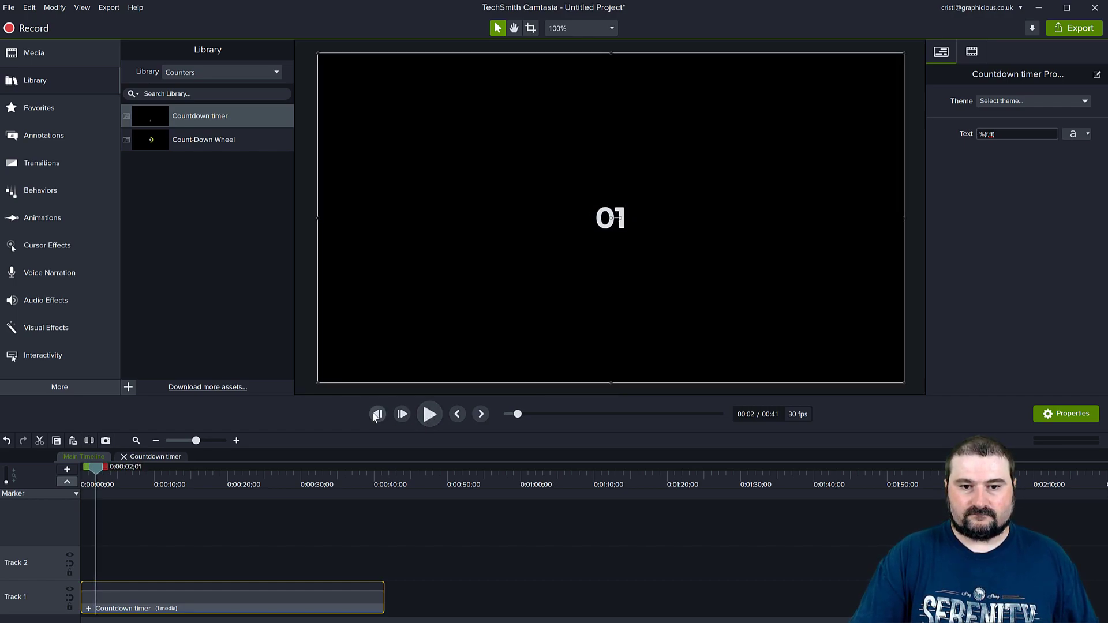
{"action": "left_click", "coordinate": [374, 415]}
{"action": "left_click", "coordinate": [374, 415]}
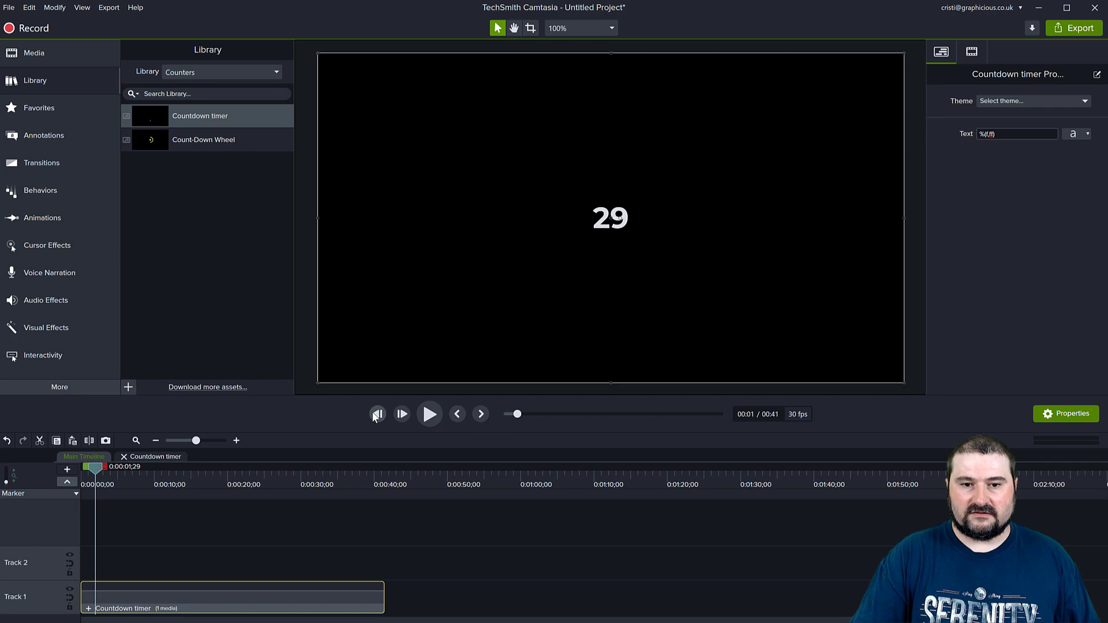
{"action": "left_click", "coordinate": [403, 415]}
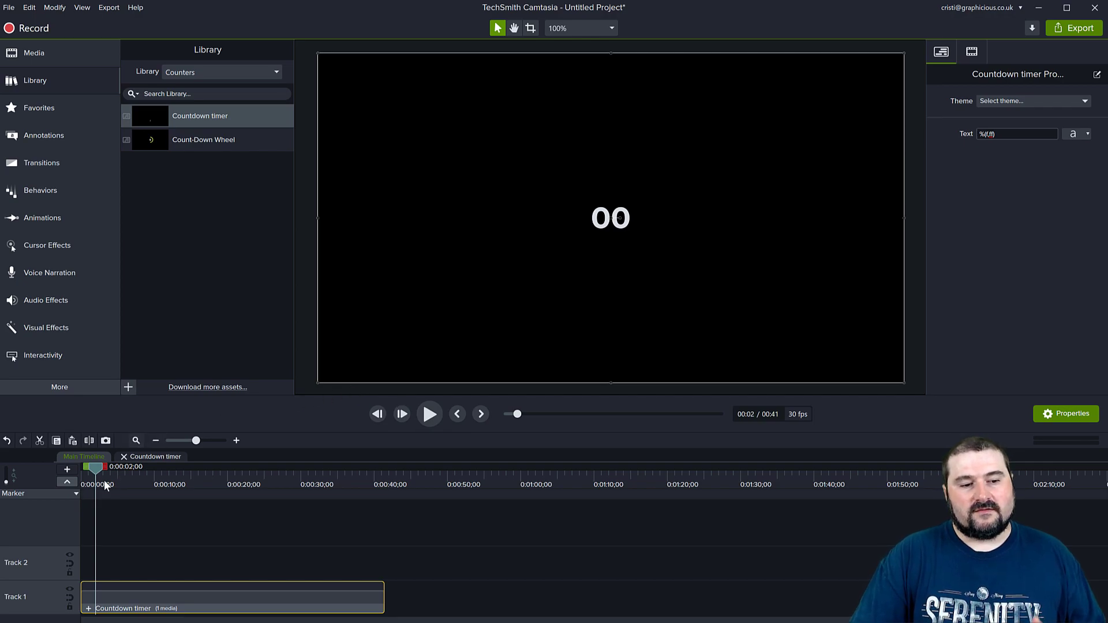
{"action": "left_click", "coordinate": [429, 416]}
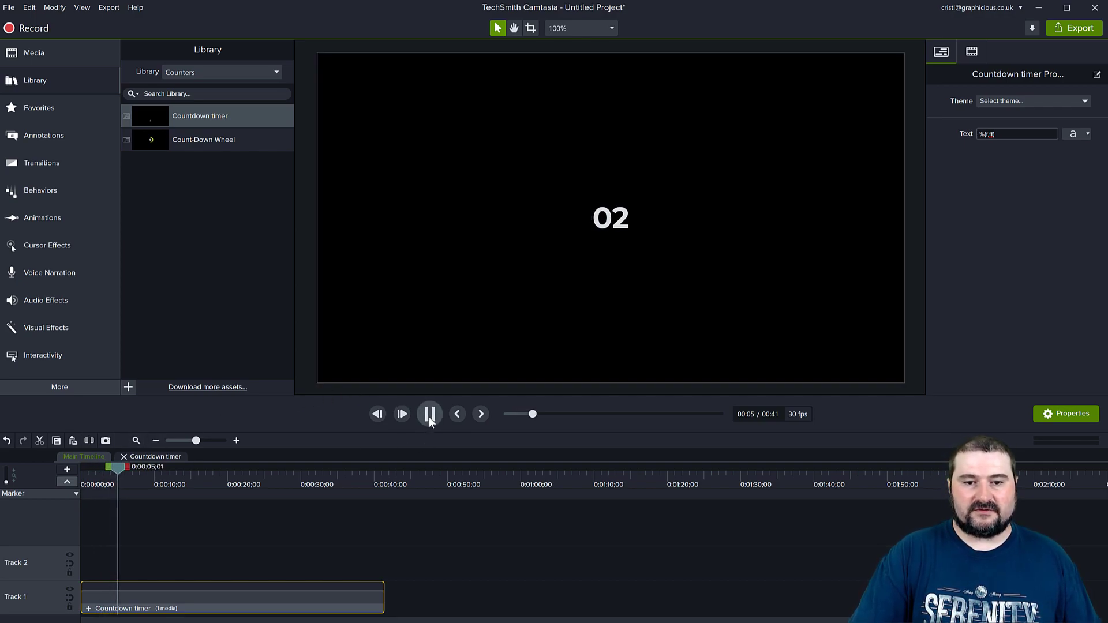
{"action": "left_click", "coordinate": [429, 416]}
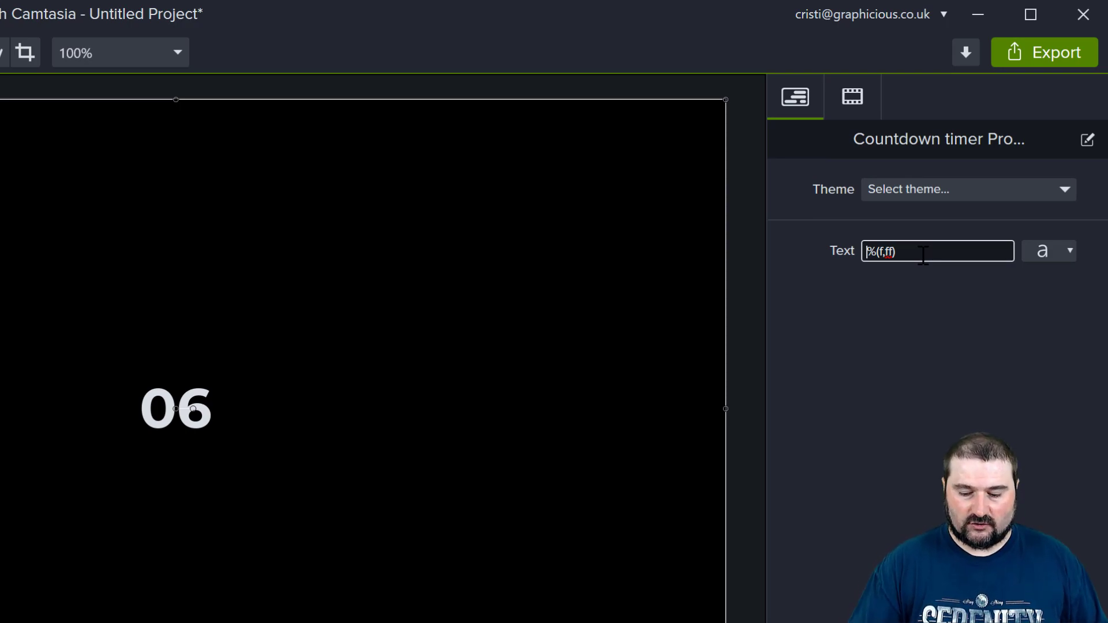
- Insert the minutes token %(g,mm) followed by a colon in front of the frames token in the timer text
{"action": "key", "text": "Home"}
{"action": "type", "text": "%("}
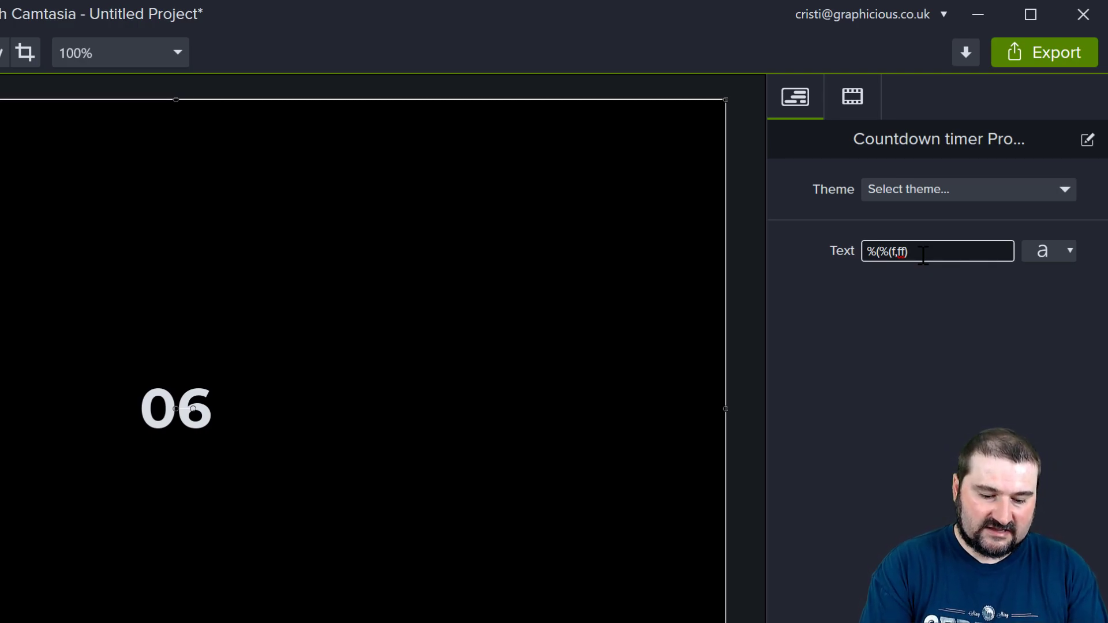
{"action": "type", "text": "m,mm"}
{"action": "key", "text": "BackSpace"}
{"action": "key", "text": "BackSpace"}
{"action": "key", "text": "BackSpace"}
{"action": "key", "text": "BackSpace"}
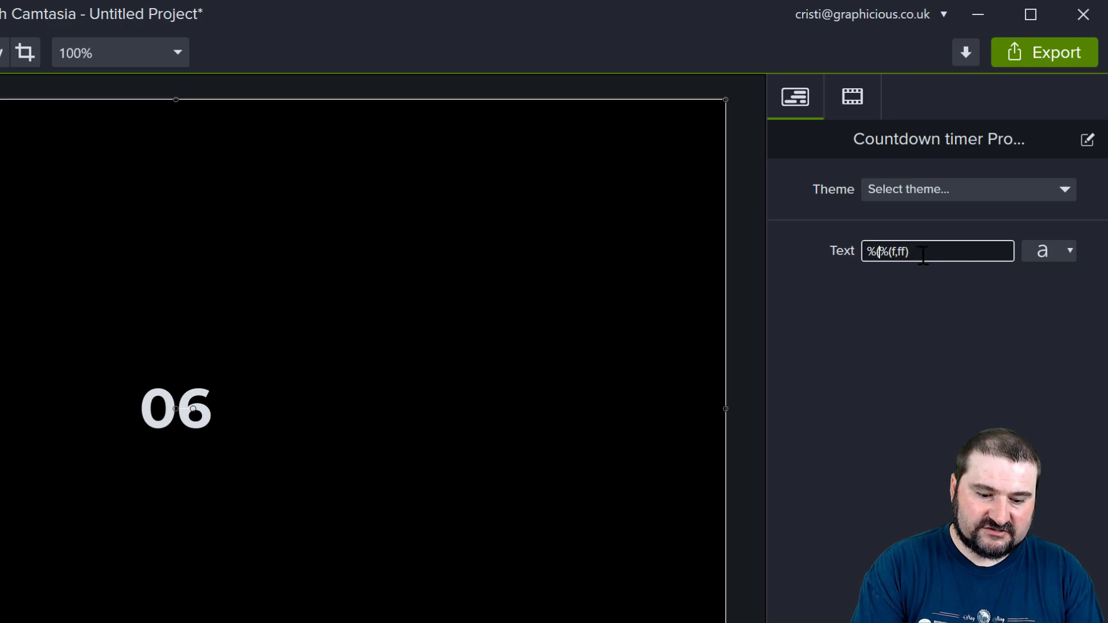
{"action": "type", "text": "g,"}
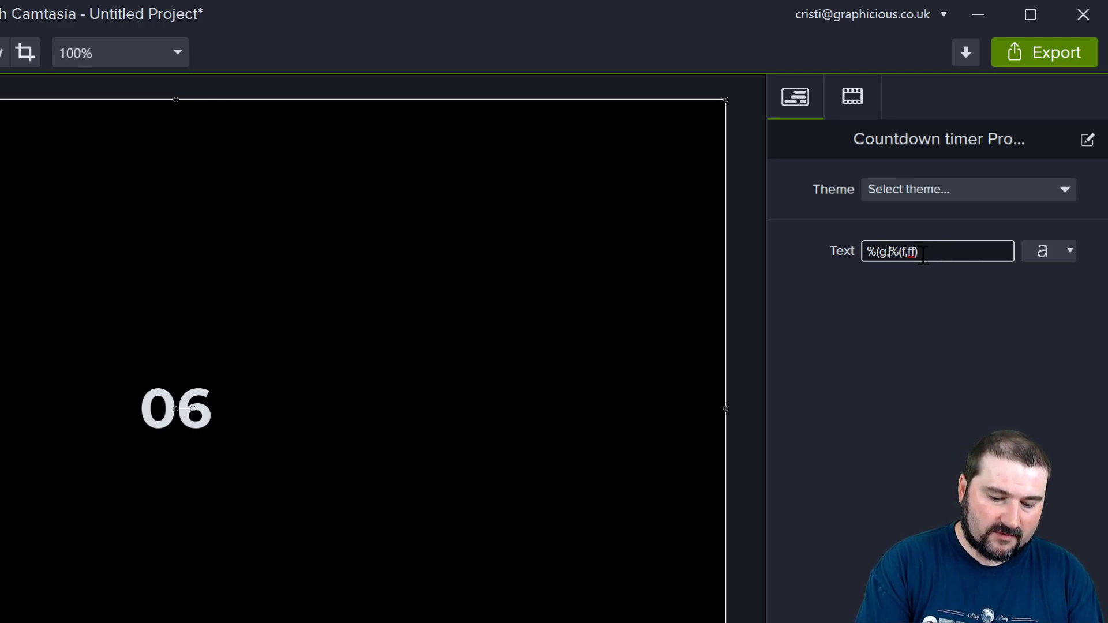
{"action": "type", "text": "mm)"}
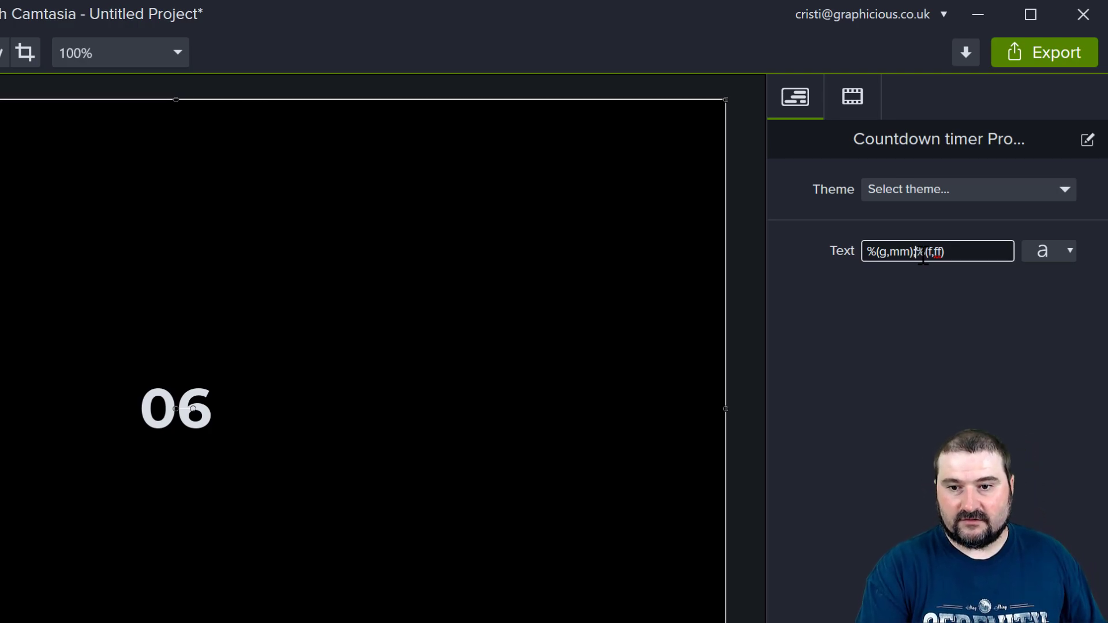
{"action": "type", "text": ":"}
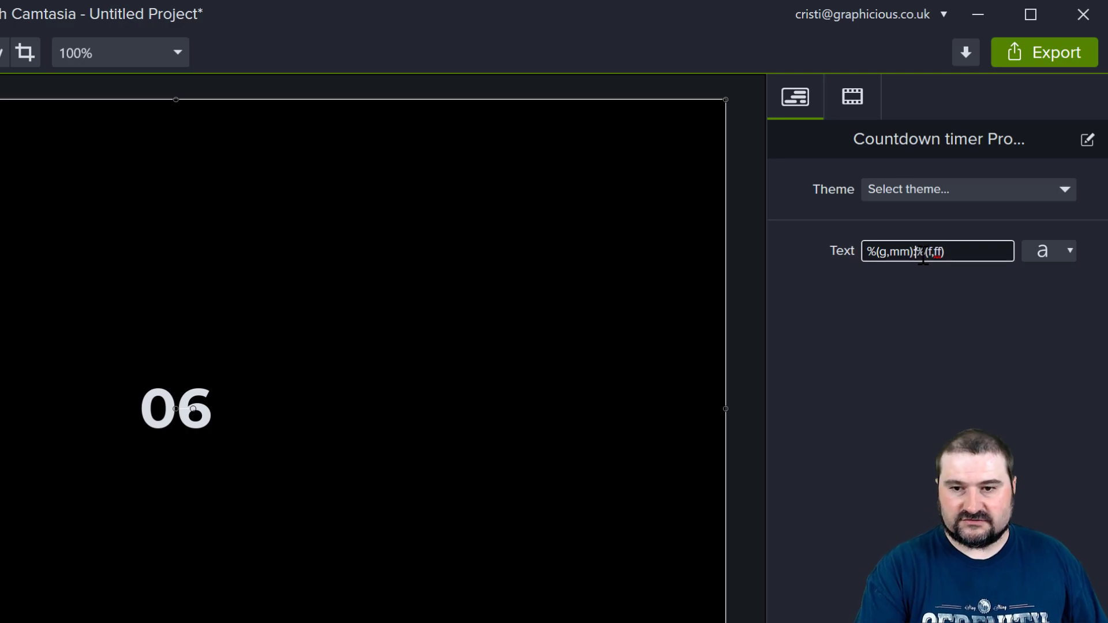
- Add the seconds token and a semicolon so the timer text reads %(g,mm):%(g,ss);%(f,ff)
{"action": "type", "text": "%("}
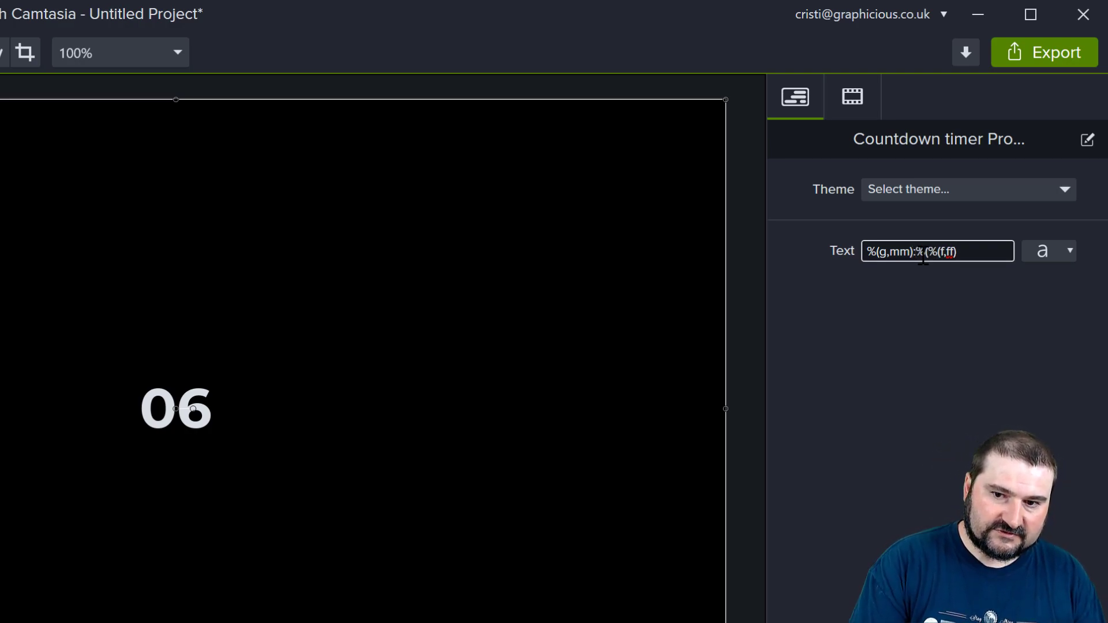
{"action": "type", "text": "g"}
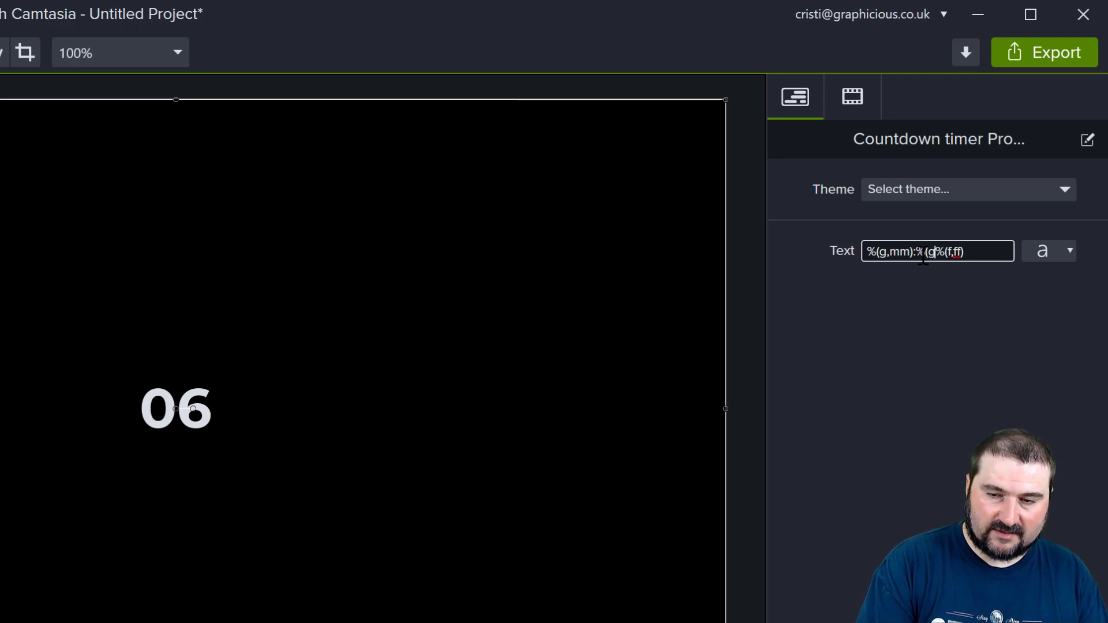
{"action": "type", "text": ","}
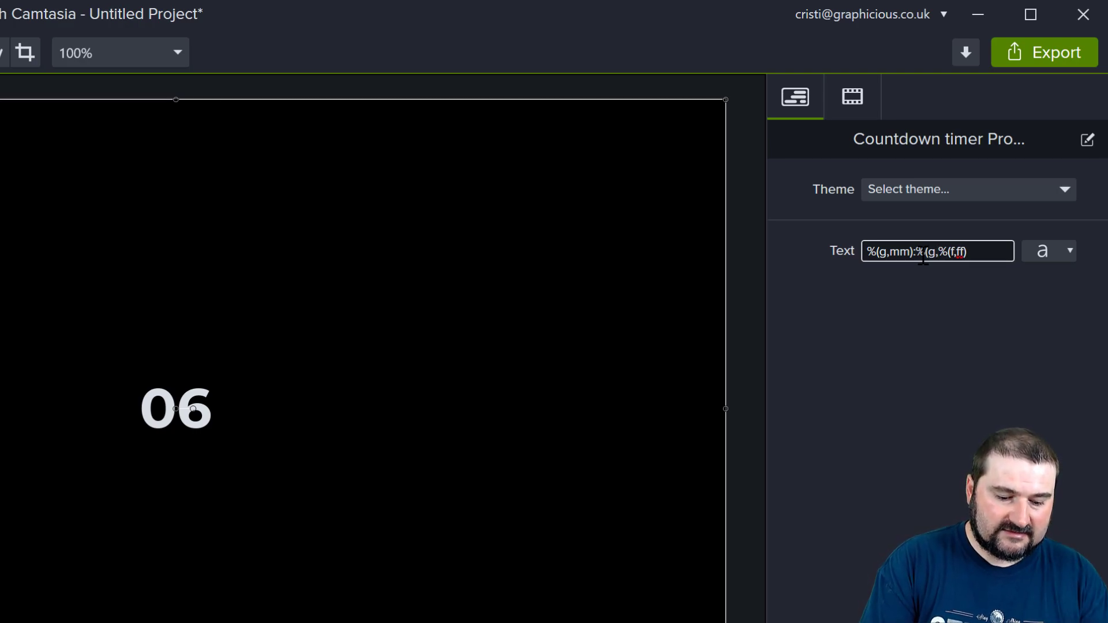
{"action": "type", "text": "ss"}
{"action": "type", "text": "):"}
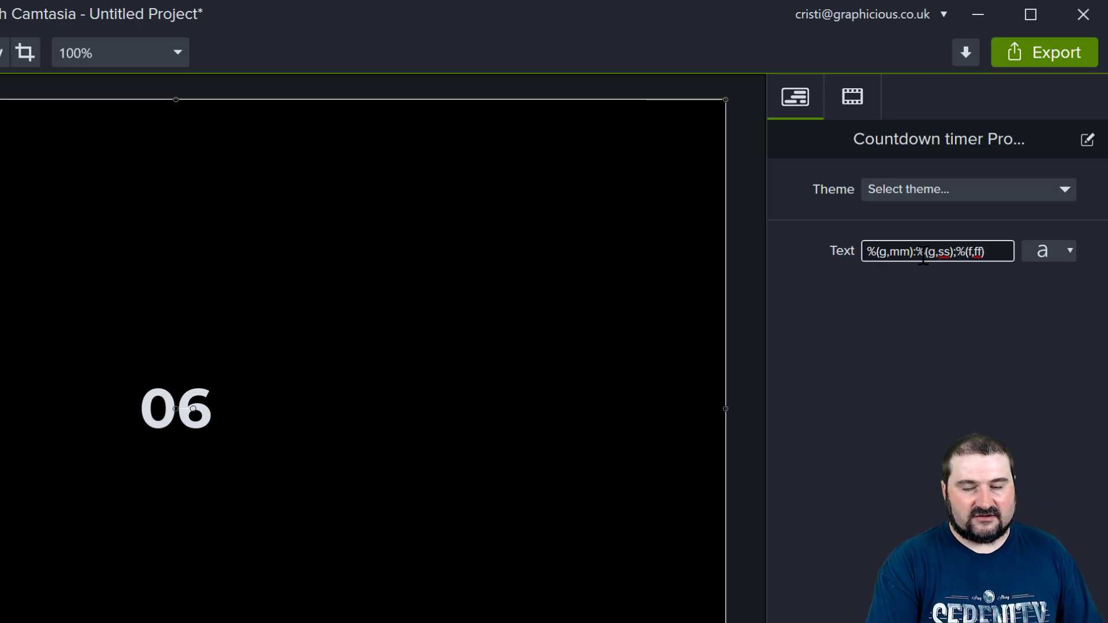
{"action": "key", "text": "BackSpace"}
{"action": "type", "text": "."}
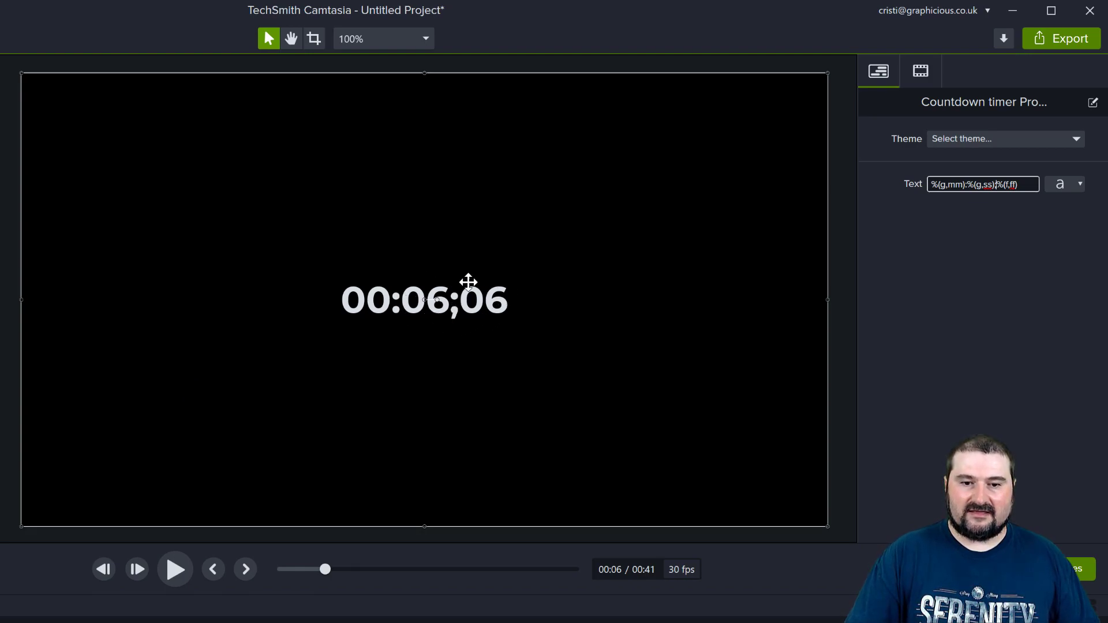
- Play the timecode and scrub the playhead through the Countdown timer clip, extended to about 10:20, stopping at 0:07:18;11
{"action": "left_click", "coordinate": [184, 573]}
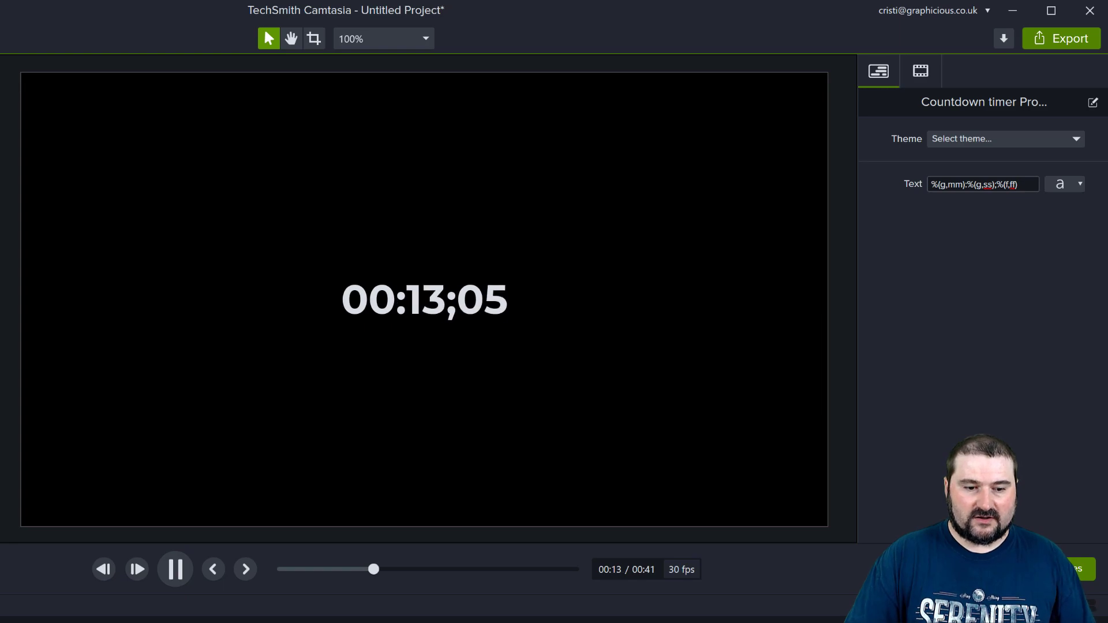
{"action": "left_click", "coordinate": [434, 299]}
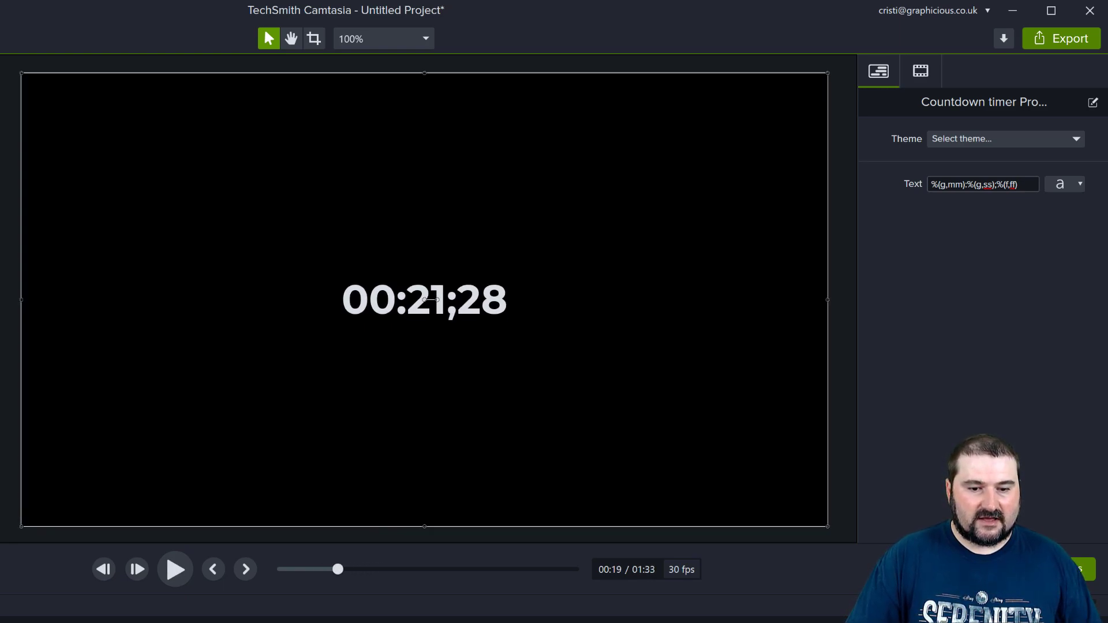
{"action": "left_click_drag", "start_coordinate": [337, 569], "coordinate": [502, 569]}
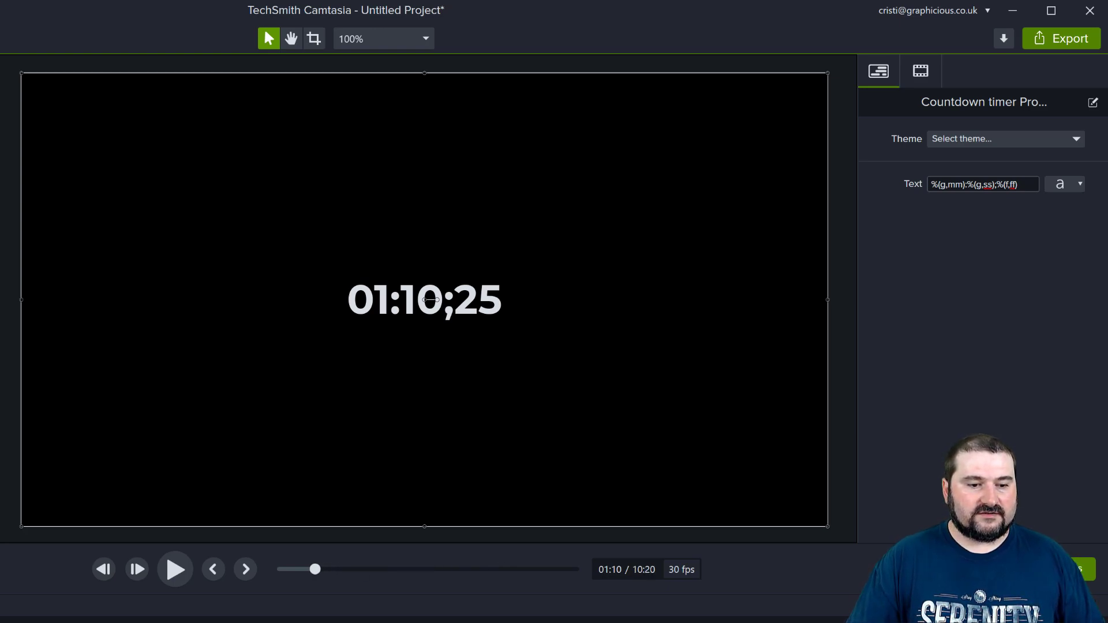
{"action": "left_click_drag", "start_coordinate": [316, 570], "coordinate": [498, 570]}
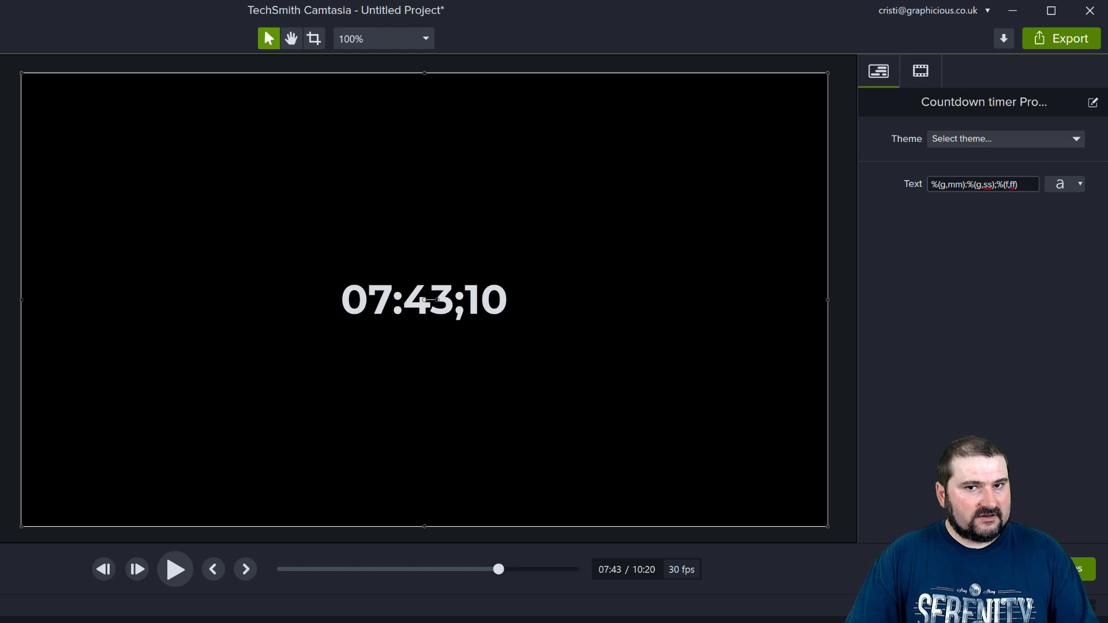
{"action": "left_click_drag", "start_coordinate": [499, 570], "coordinate": [493, 569]}
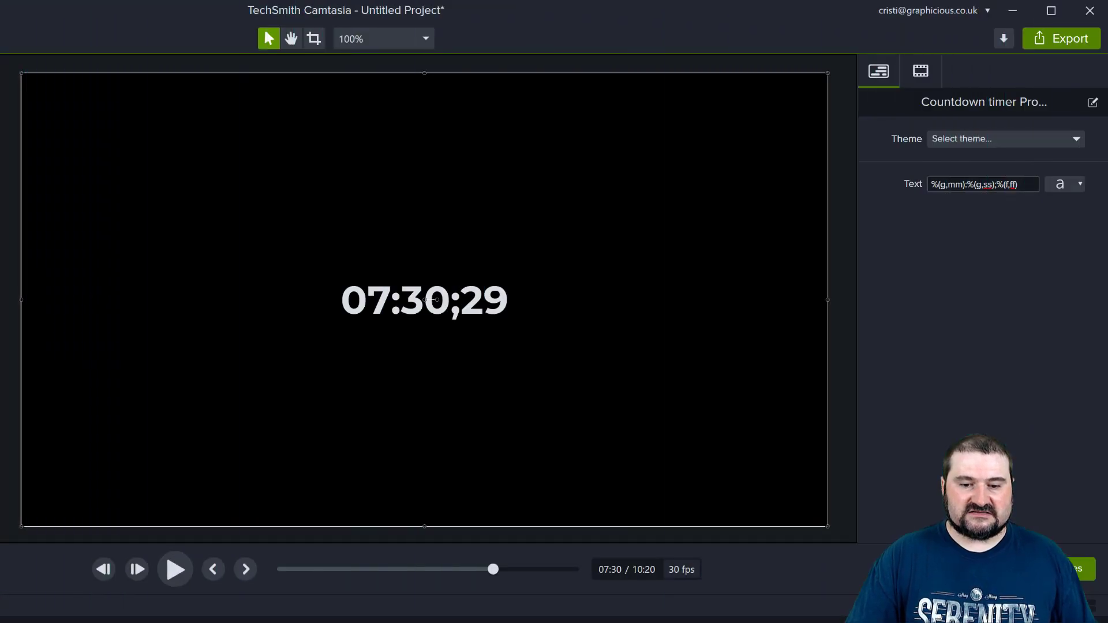
{"action": "left_click_drag", "start_coordinate": [709, 486], "coordinate": [705, 486]}
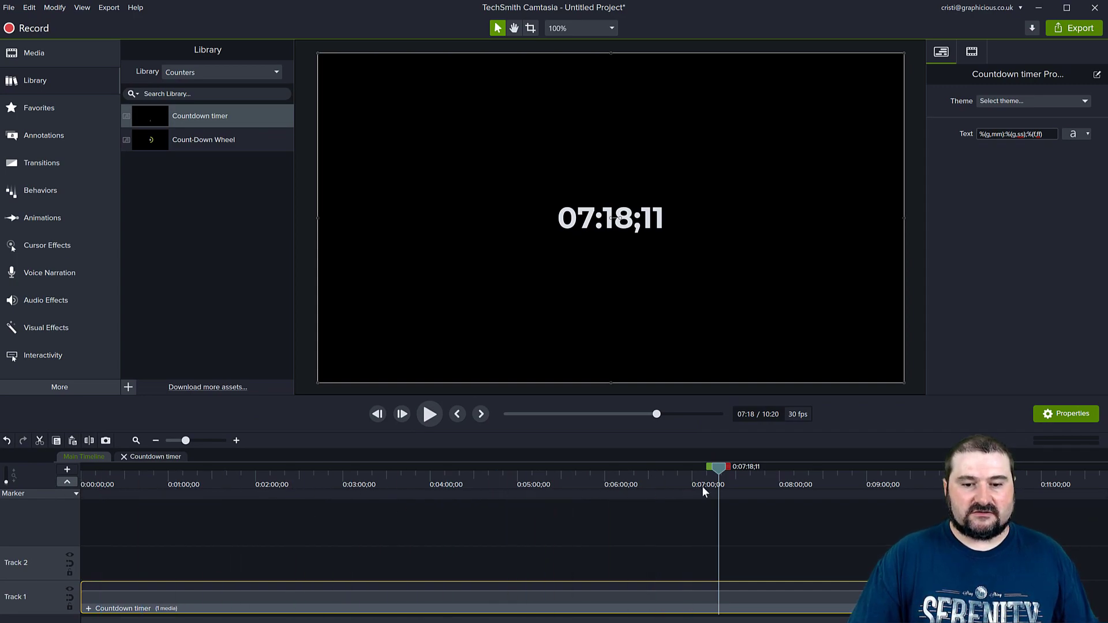
- Move the Countdown timer clip about 1:15 along Track 1 and back to the start of the timeline
{"action": "left_click_drag", "start_coordinate": [536, 603], "coordinate": [641, 594]}
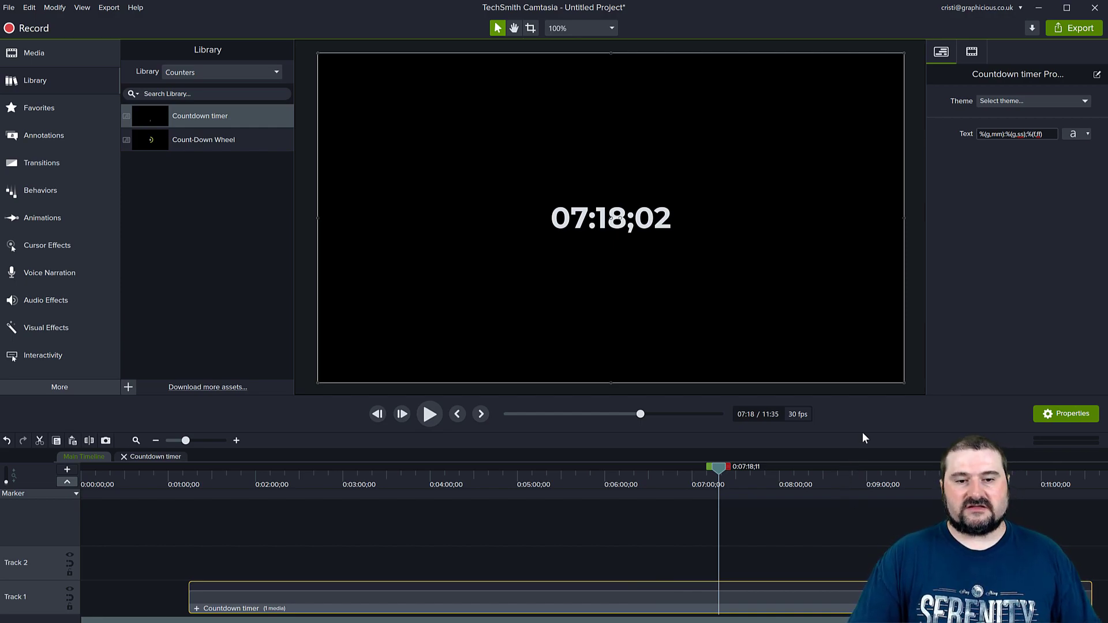
{"action": "left_click_drag", "start_coordinate": [789, 595], "coordinate": [649, 600]}
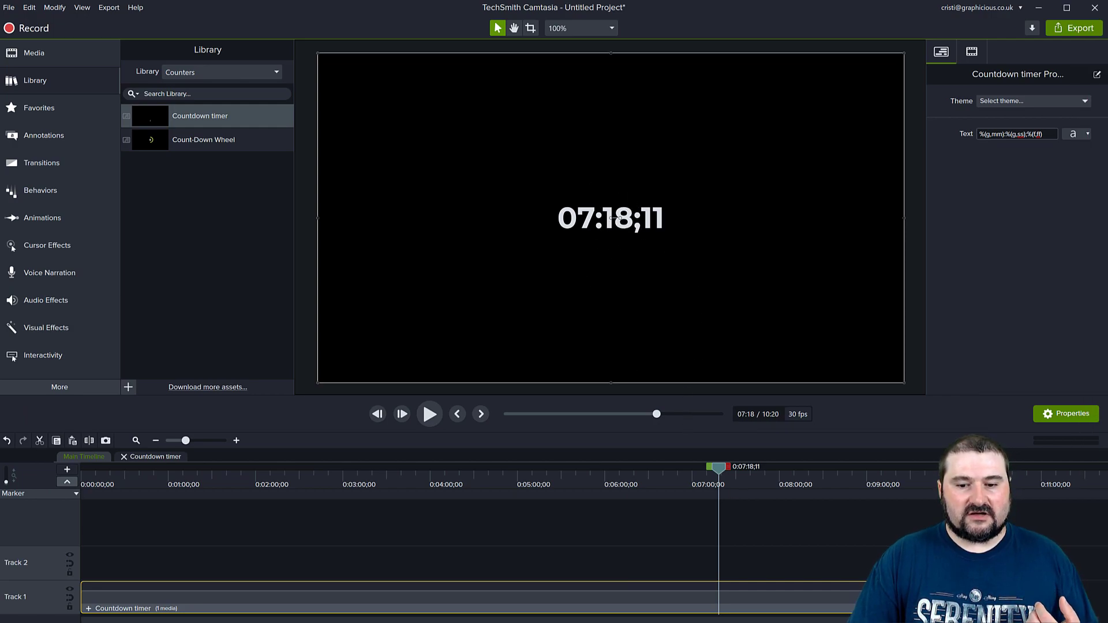
- Shorten the Countdown timer clip to about 1:30 and move the playhead to 0:00:51;26
{"action": "left_click_drag", "start_coordinate": [982, 598], "coordinate": [205, 575]}
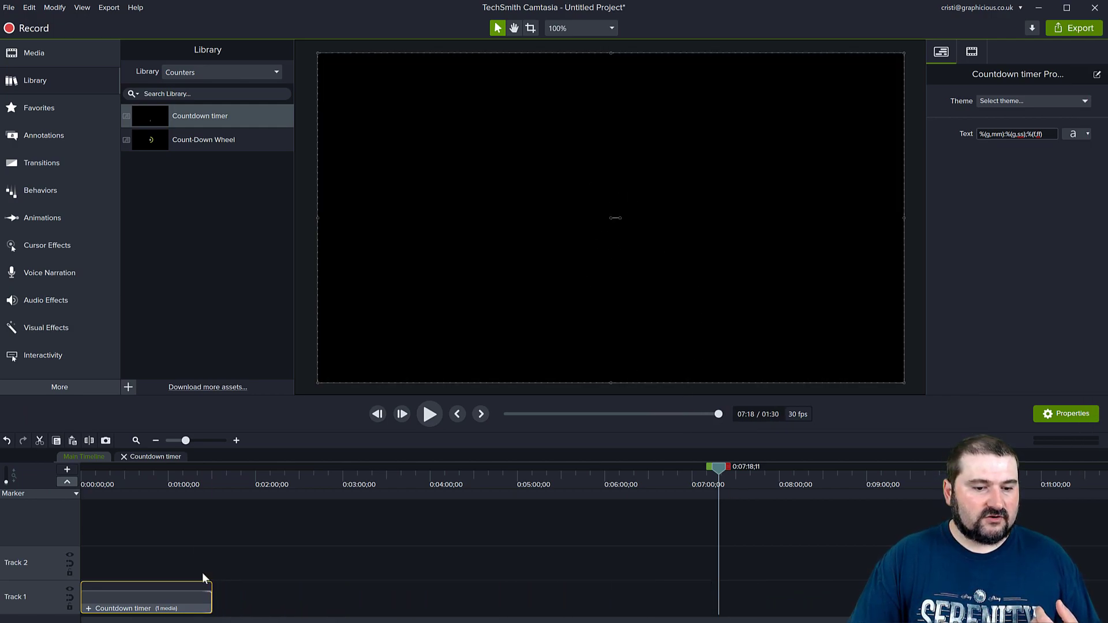
{"action": "left_click", "coordinate": [167, 473]}
{"action": "mouse_move", "coordinate": [167, 468]}
{"action": "left_mouse_down"}
{"action": "mouse_move", "coordinate": [143, 476]}
{"action": "mouse_move", "coordinate": [158, 476]}
{"action": "left_mouse_up"}
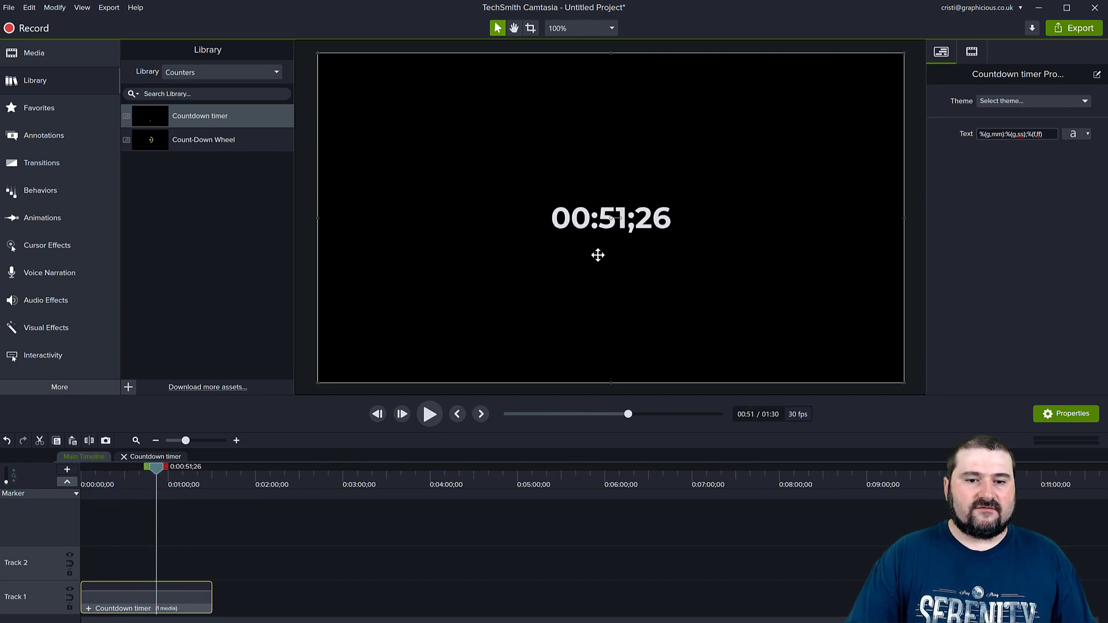
- Add the Countdown timer group to the Counters library as "Global minutes seconds and frames", using canvas size
{"action": "right_click", "coordinate": [137, 599]}
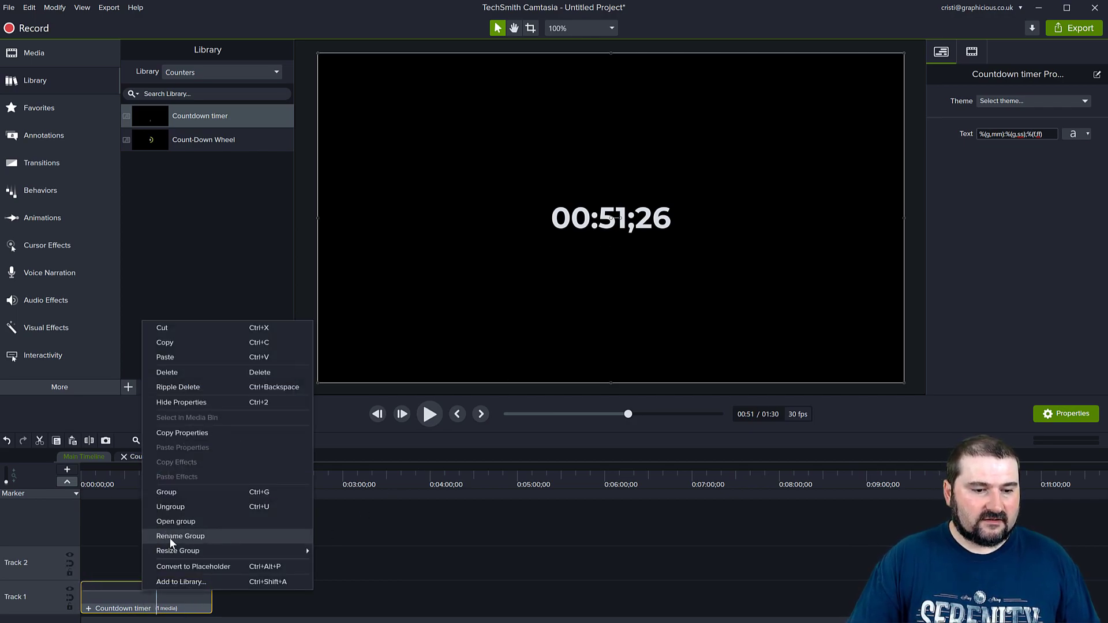
{"action": "left_click", "coordinate": [182, 583]}
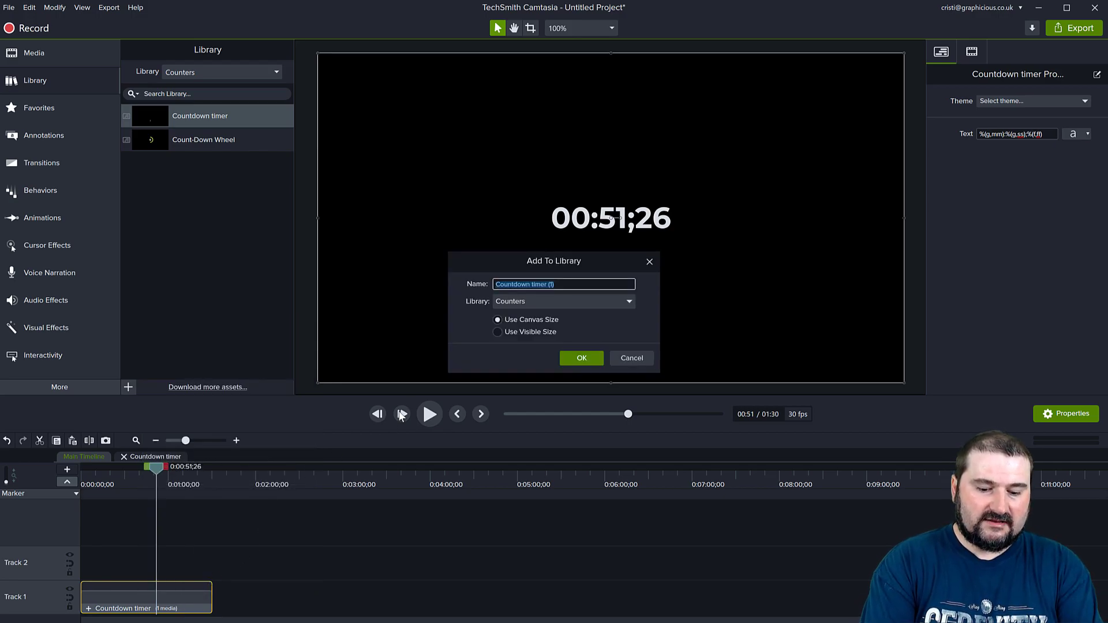
{"action": "type", "text": "Global m"}
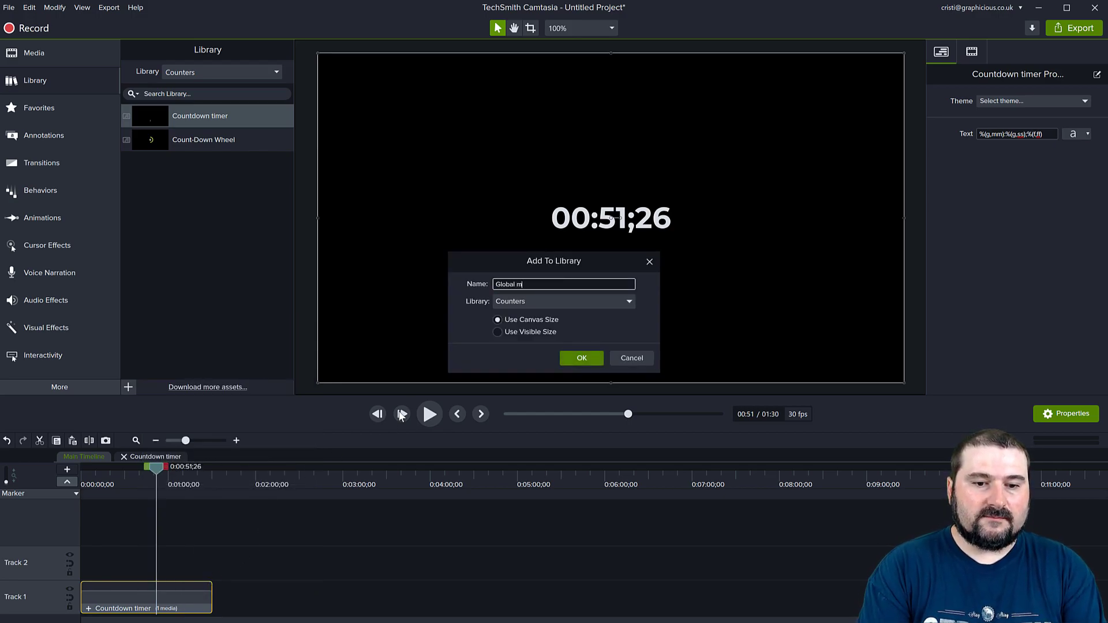
{"action": "type", "text": "inutes seconds and frames"}
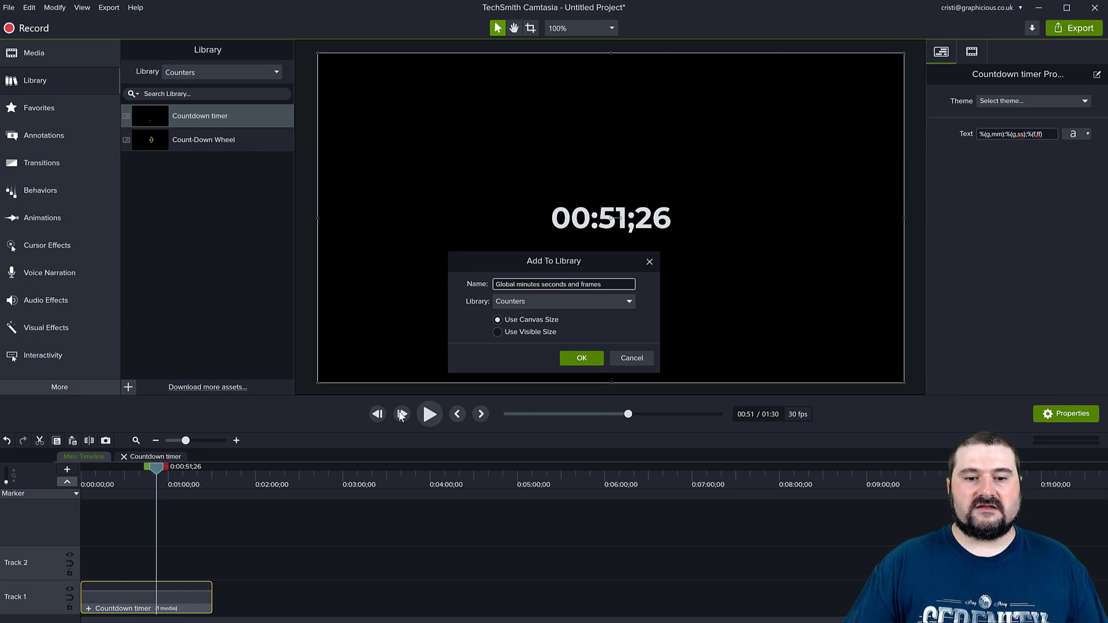
{"action": "left_click", "coordinate": [532, 331]}
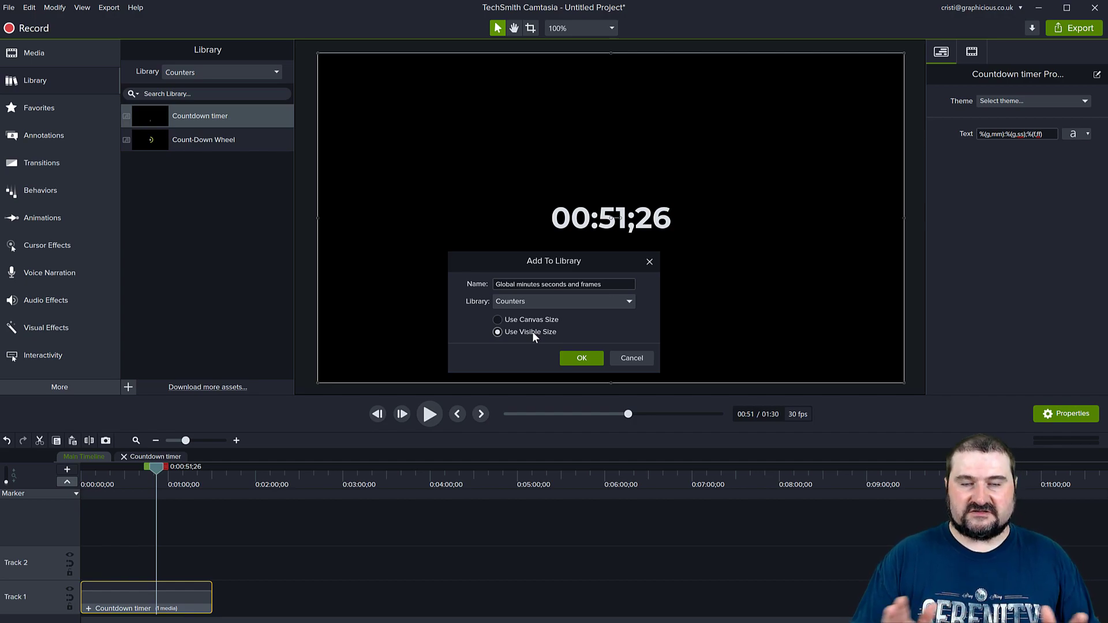
{"action": "left_click", "coordinate": [534, 319]}
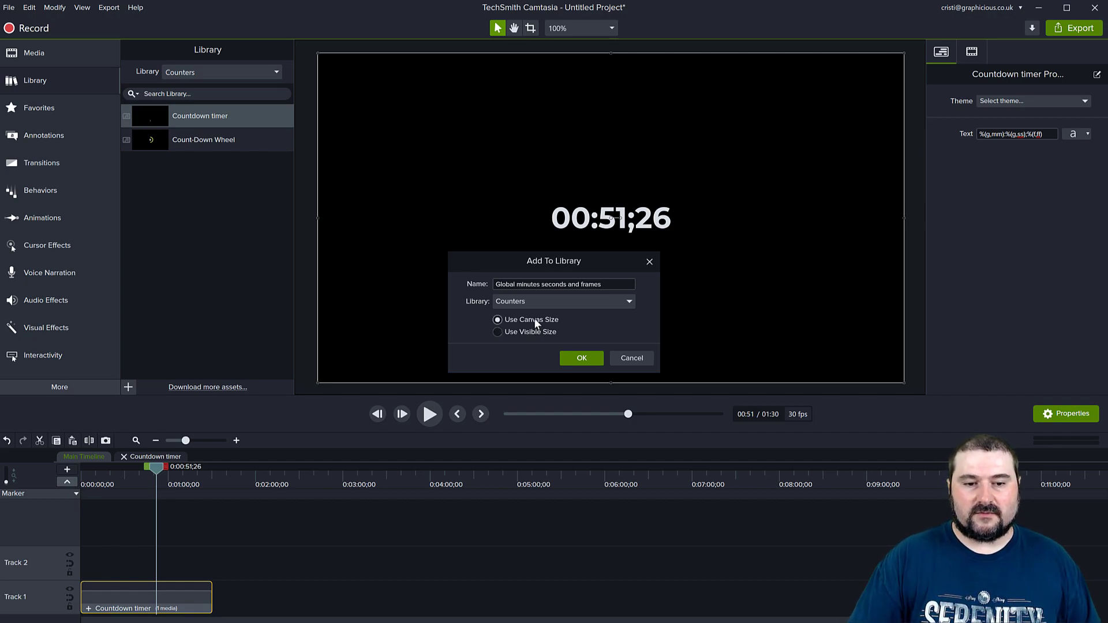
{"action": "left_click", "coordinate": [581, 358]}
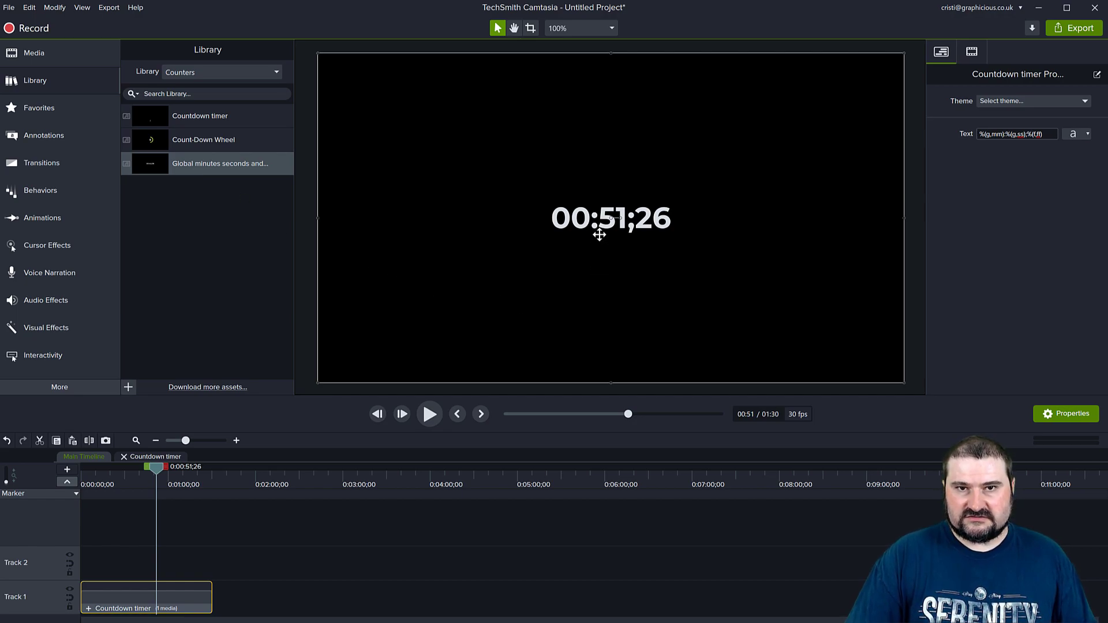
- Replace the colon and semicolon separators with slashes so the text reads %(g,mm)/%(g,ss)/%(f,ff), and play the timer briefly
{"action": "left_click", "coordinate": [1006, 134]}
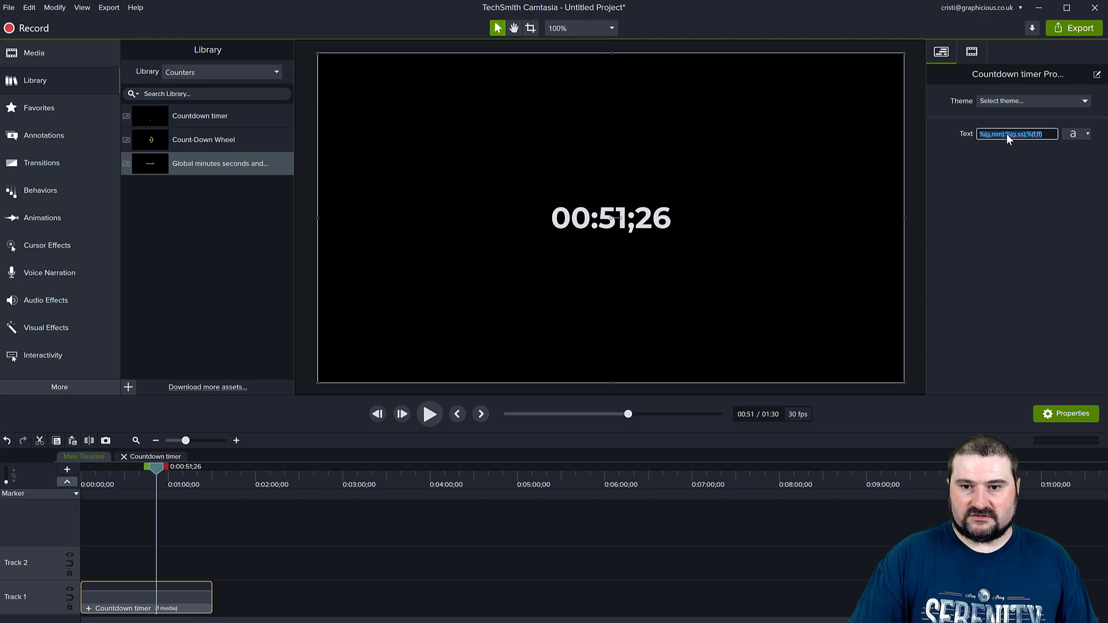
{"action": "left_click", "coordinate": [1007, 134]}
{"action": "key", "text": "BackSpace"}
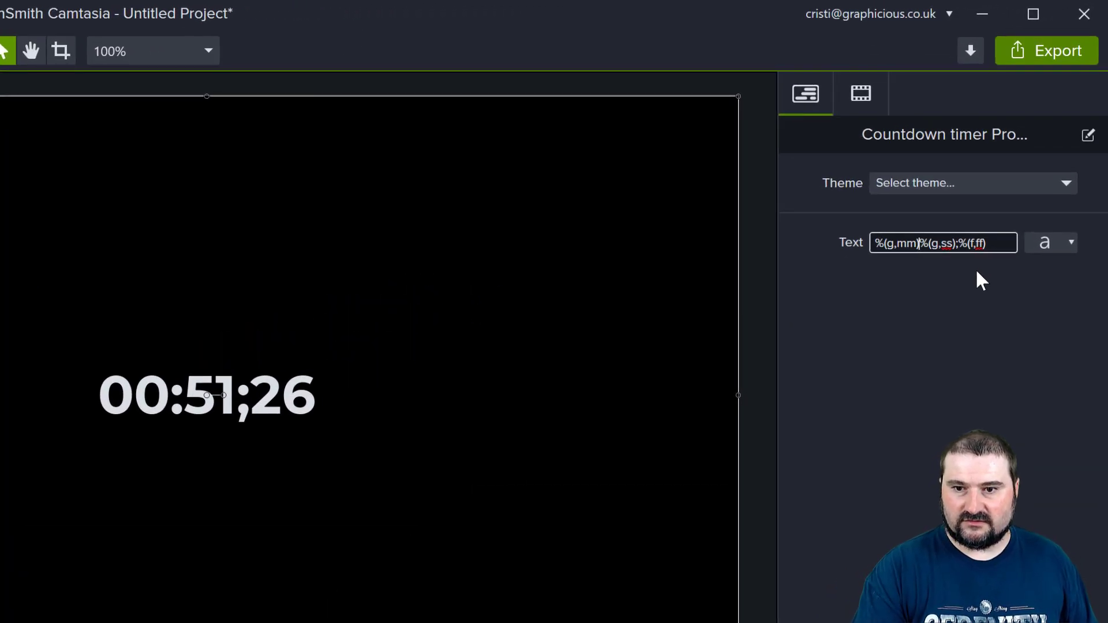
{"action": "type", "text": "/"}
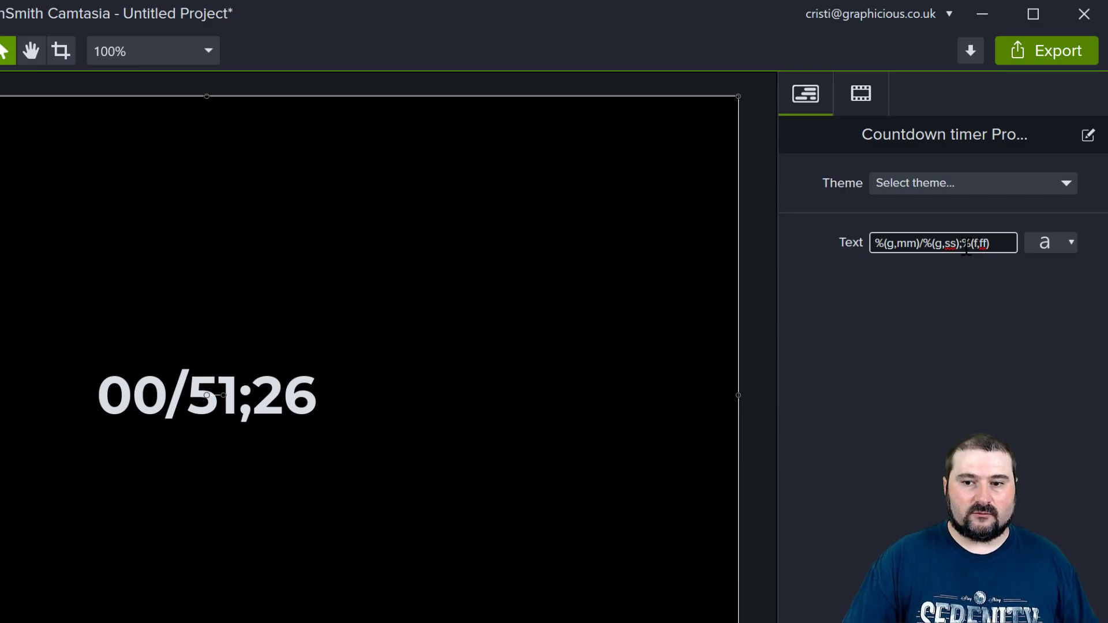
{"action": "left_click", "coordinate": [966, 245]}
{"action": "key", "text": "BackSpace"}
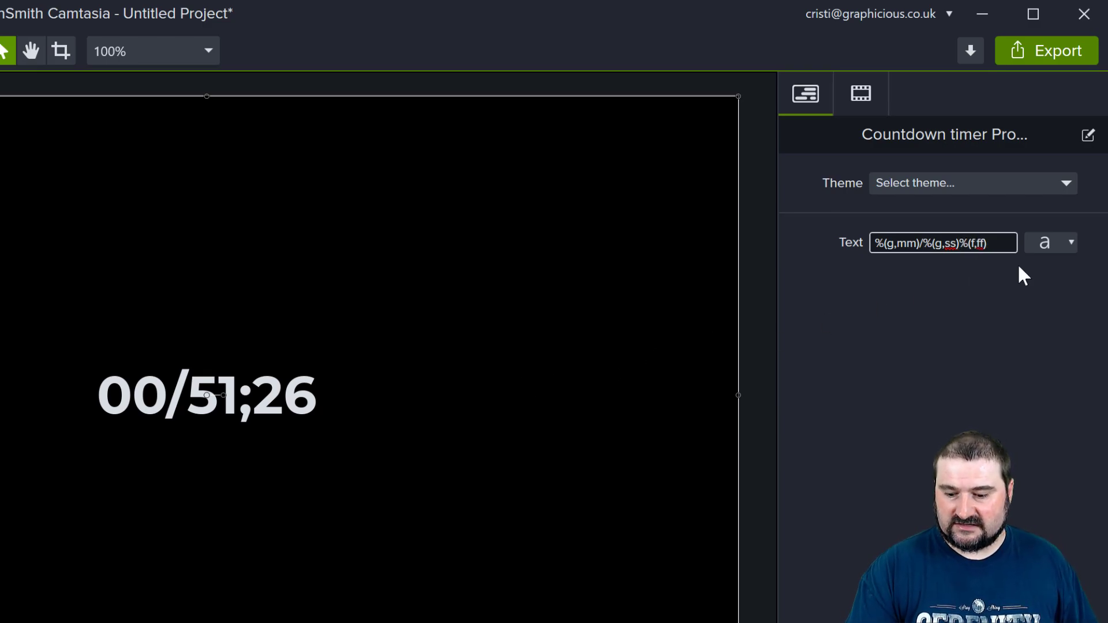
{"action": "type", "text": "/"}
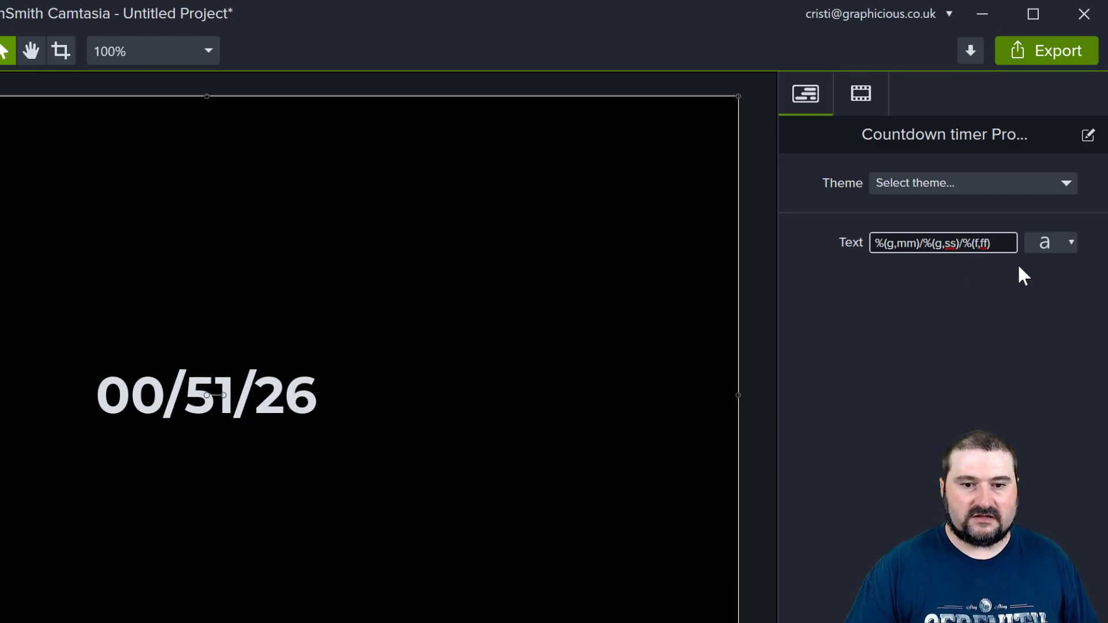
{"action": "key", "text": "space"}
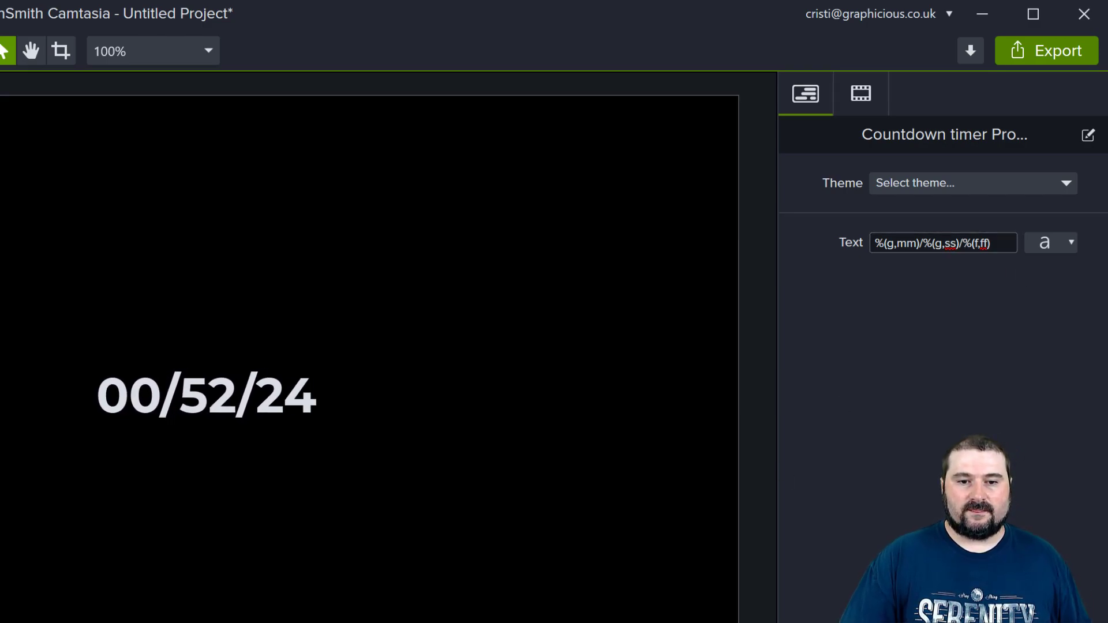
{"action": "key", "text": "space"}
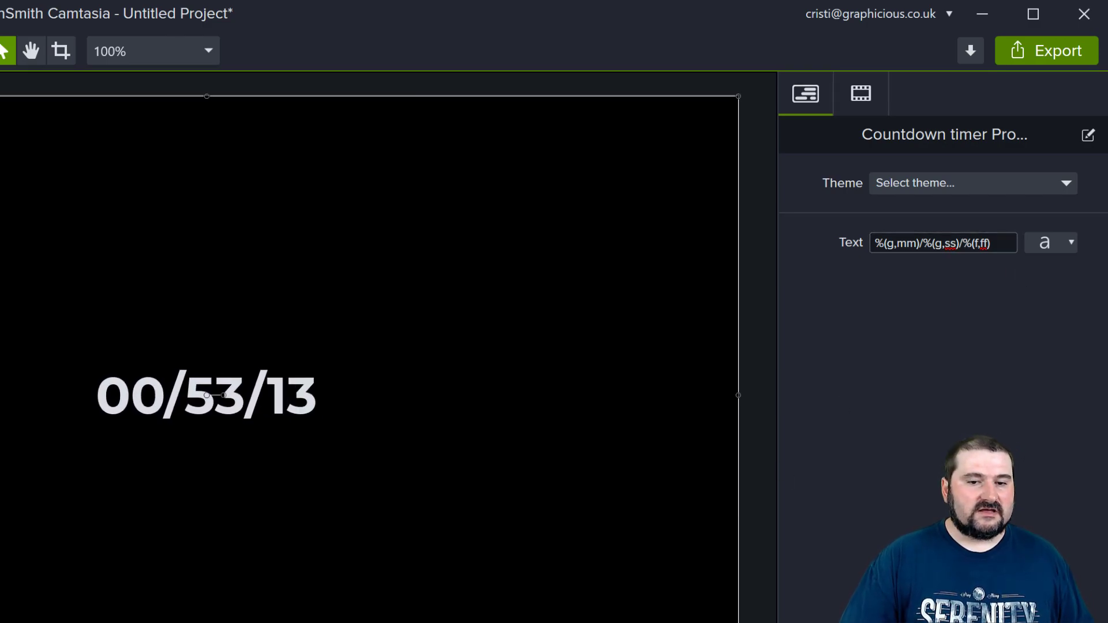
- Label the tokens so the timer text reads "Minutes: %(g,mm)/ Seconds: %(g,ss)/%(f,ff)"
{"action": "triple_click", "coordinate": [915, 244]}
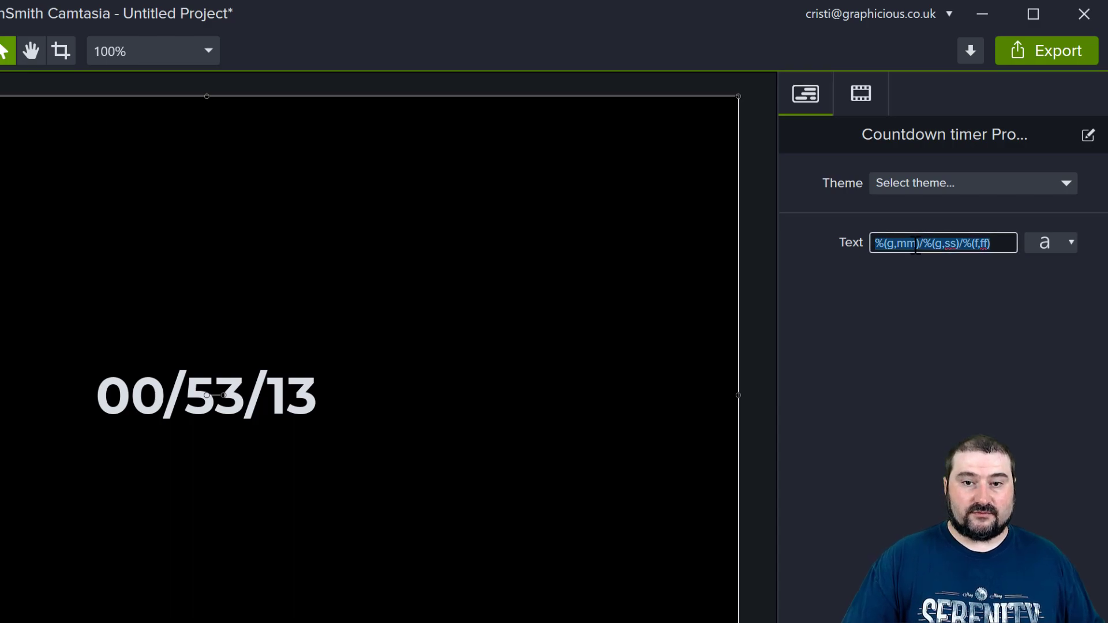
{"action": "key", "text": "Home"}
{"action": "type", "text": "Minutes:"}
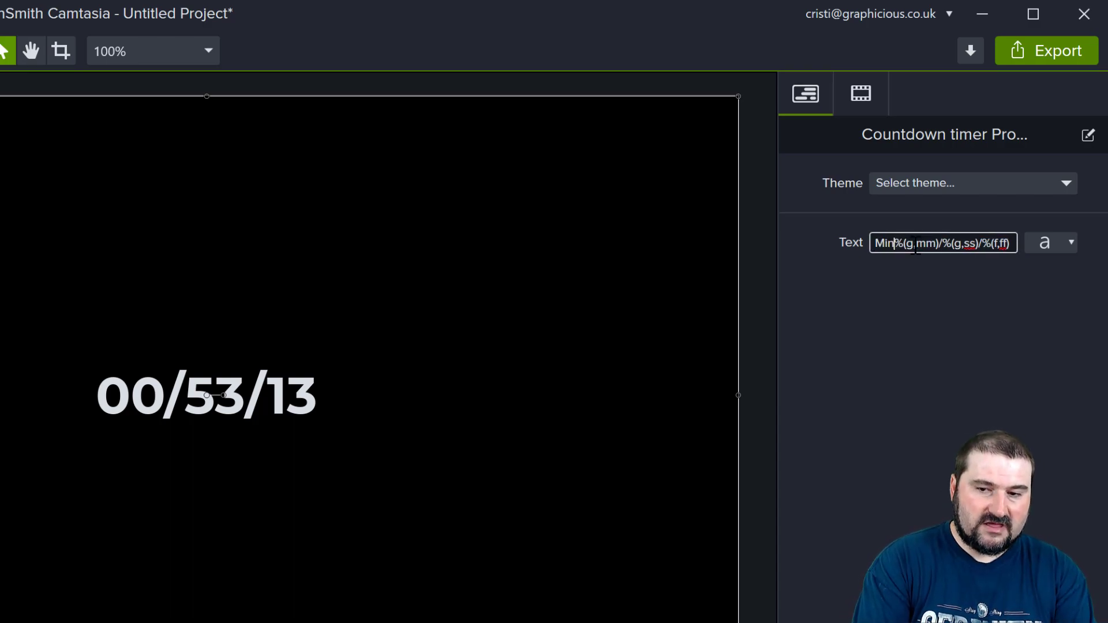
{"action": "key", "text": "Right"}
{"action": "key", "text": "Right"}
{"action": "key", "text": "Right"}
{"action": "key", "text": "Right"}
{"action": "key", "text": "Right"}
{"action": "key", "text": "Right"}
{"action": "key", "text": "Right"}
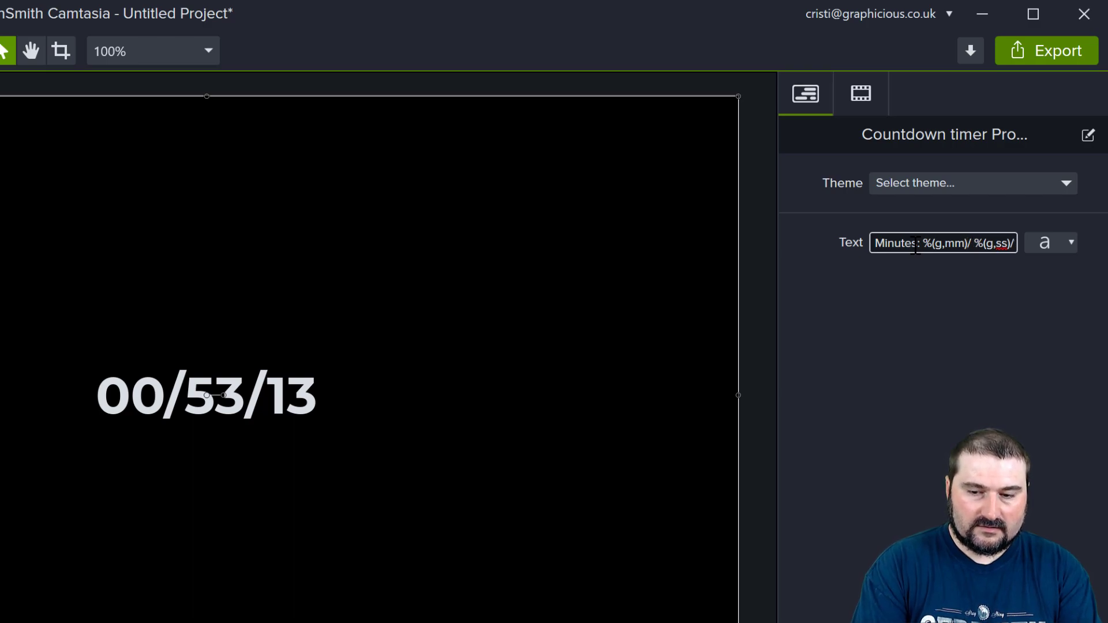
{"action": "type", "text": "Seconds:"}
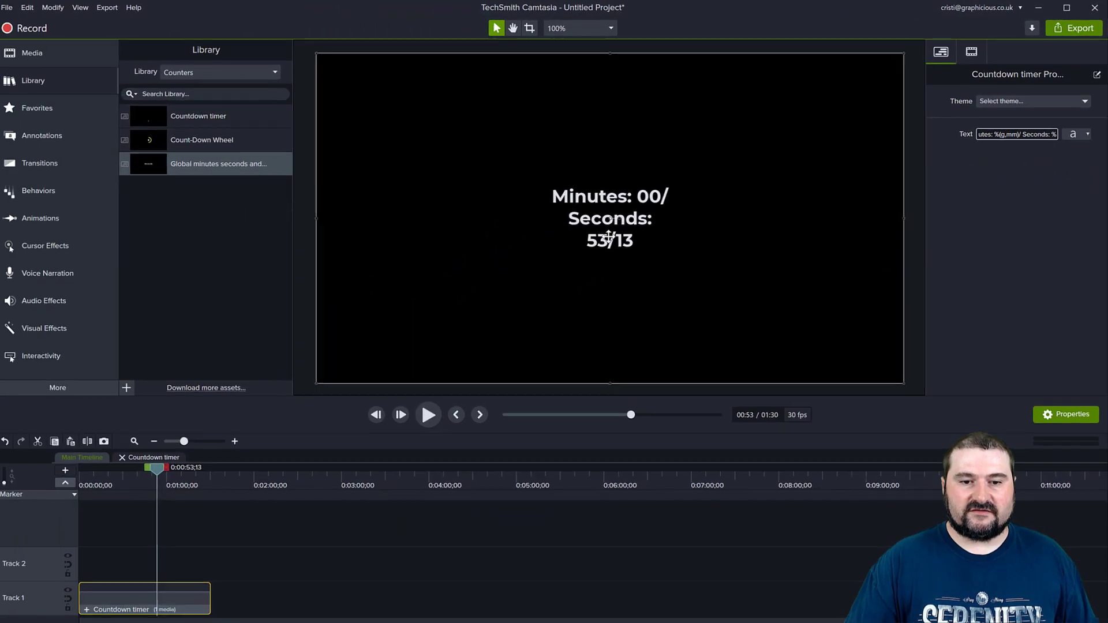
- Open the Countdown timer group, widen its text callout to the full canvas width, and play the timer up to 0:01:00;03
{"action": "left_click", "coordinate": [87, 611]}
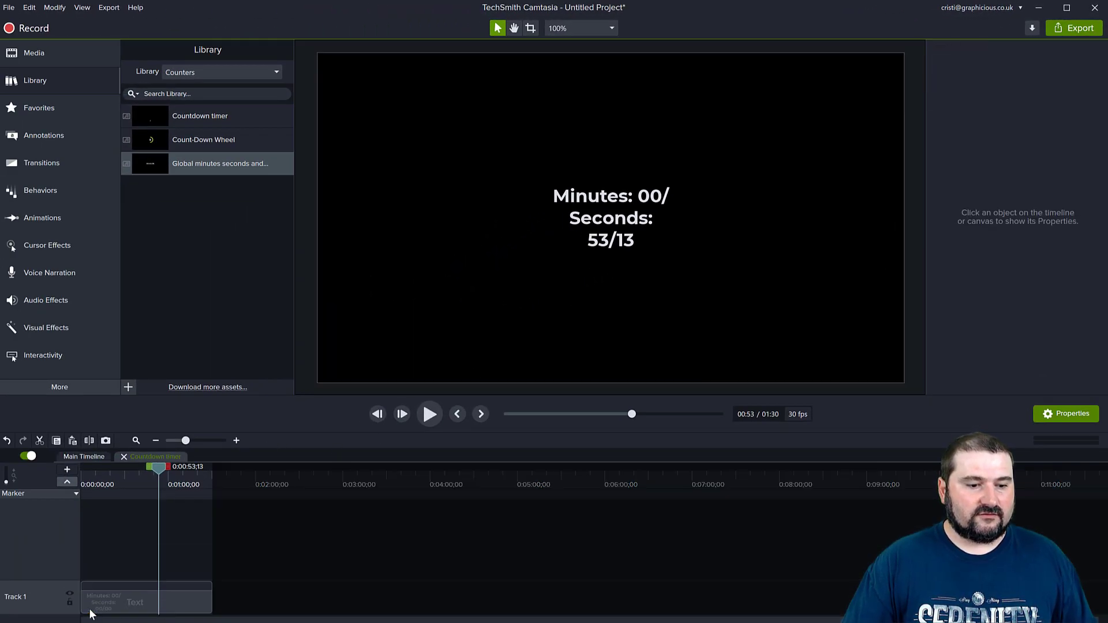
{"action": "left_click", "coordinate": [120, 603]}
{"action": "left_click_drag", "start_coordinate": [547, 218], "coordinate": [312, 215]}
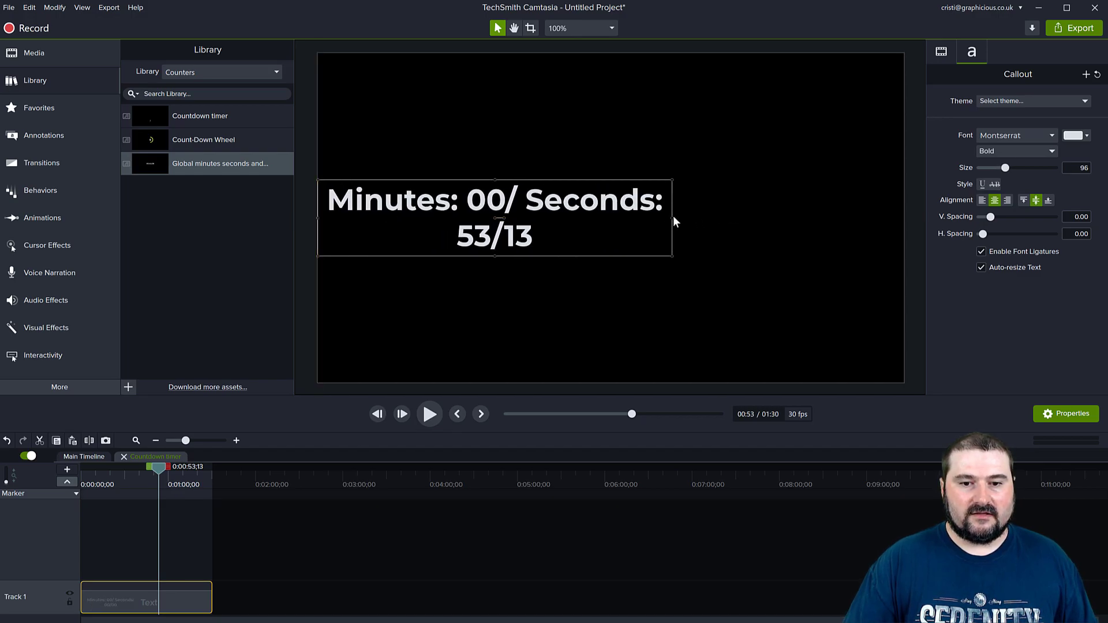
{"action": "left_click_drag", "start_coordinate": [673, 218], "coordinate": [904, 222]}
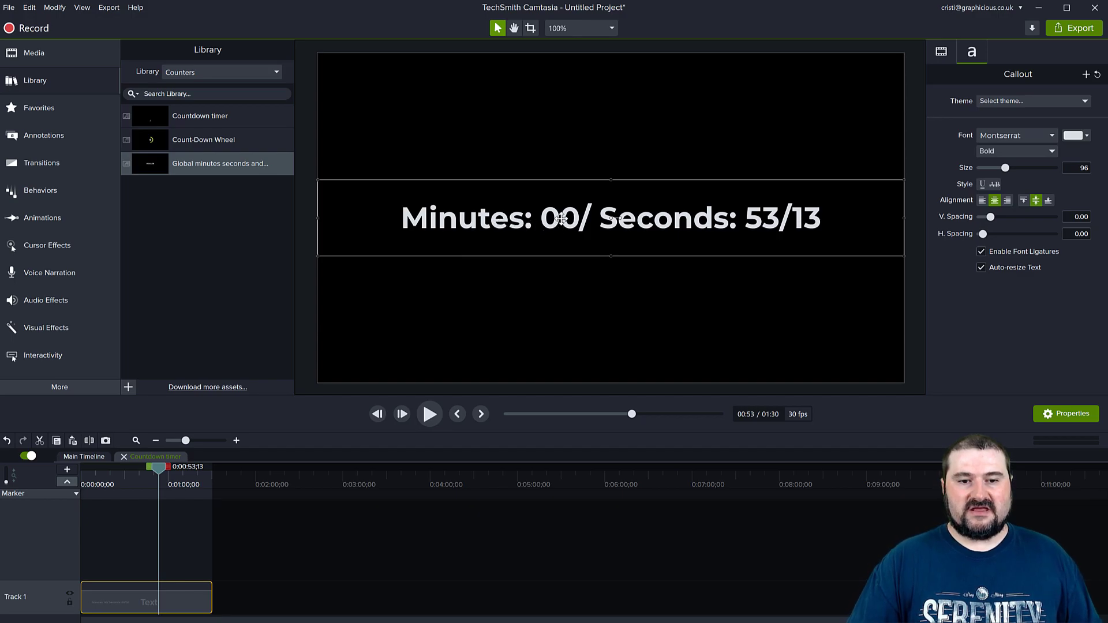
{"action": "left_click", "coordinate": [430, 414]}
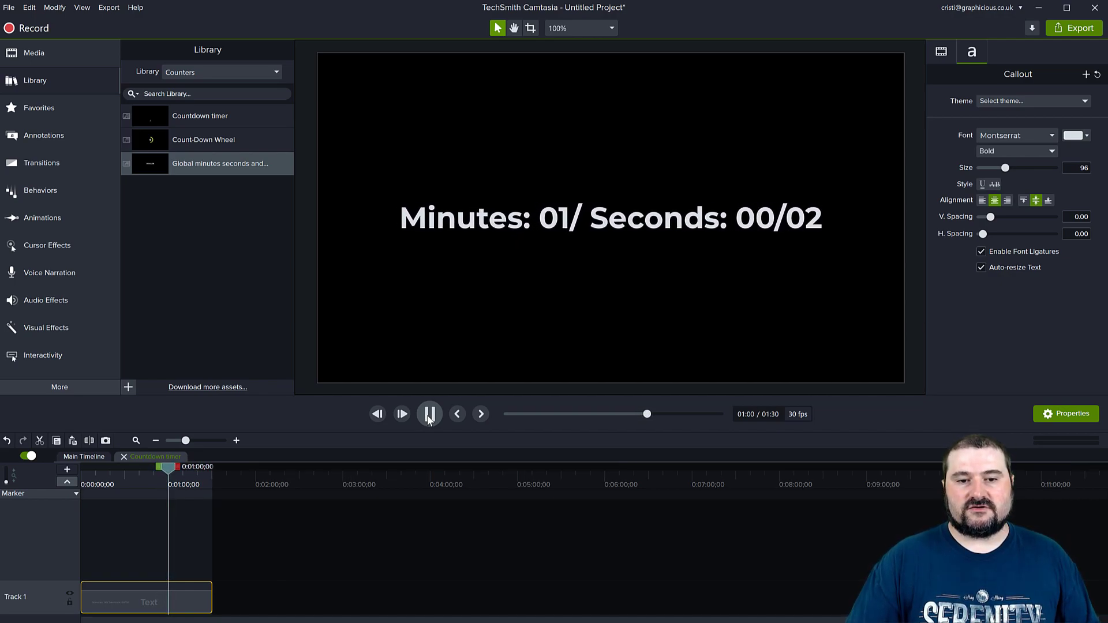
{"action": "left_click", "coordinate": [428, 414]}
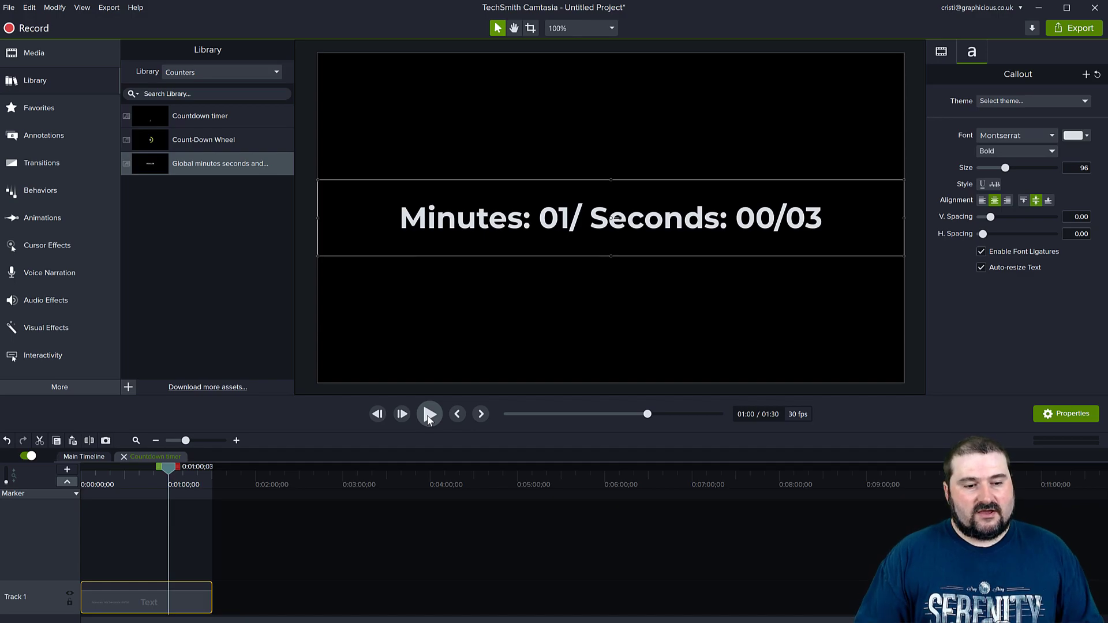